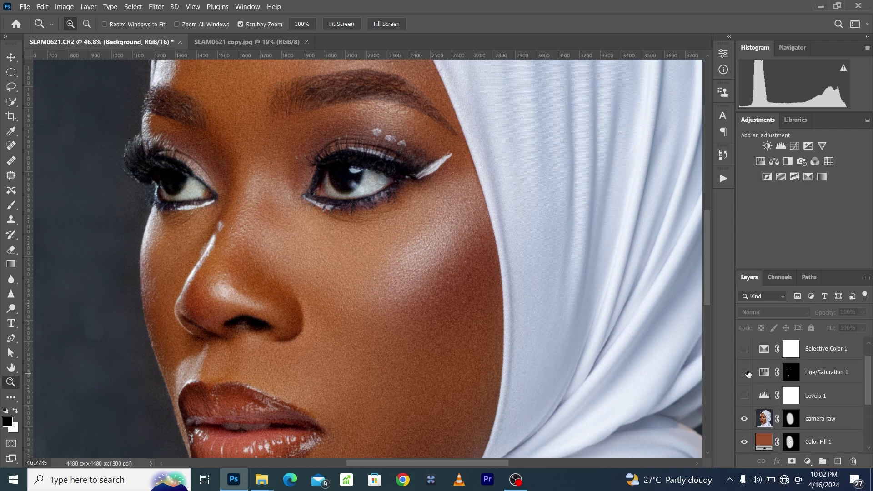
Make the Levels 1, Hue/Saturation 1, Selective Color 1 and Curves 1 adjustment layers visible in SLAM0621.CR2 and fit the image on screen
{"action": "left_click", "coordinate": [745, 396]}
{"action": "left_click", "coordinate": [744, 372]}
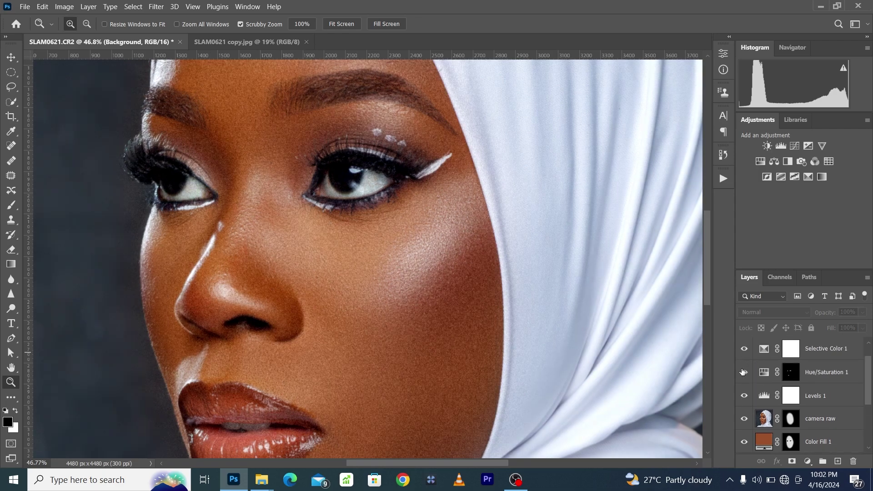
{"action": "scroll", "coordinate": [749, 386], "scroll_direction": "up", "scroll_amount": 1}
{"action": "left_click", "coordinate": [744, 348]}
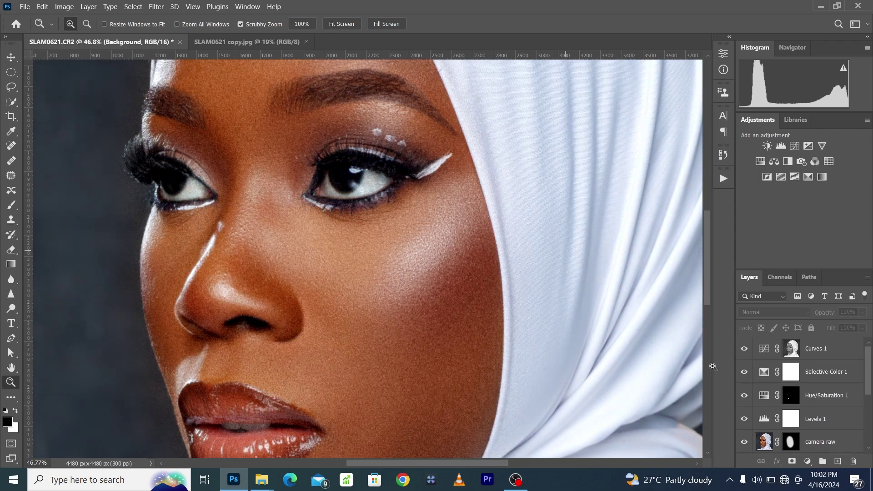
{"action": "left_click", "coordinate": [192, 7]}
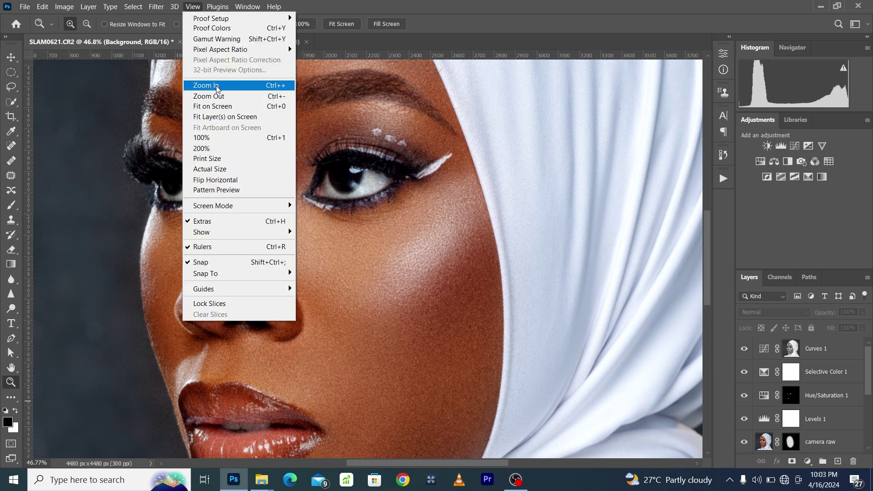
{"action": "left_click", "coordinate": [219, 106]}
Switch to SLAM0621 copy.jpg and remove small skin blemishes on the face with the Content-Aware Spot Healing Brush
{"action": "key", "text": "ctrl+Tab"}
{"action": "scroll", "coordinate": [364, 236], "scroll_direction": "up", "scroll_amount": 4}
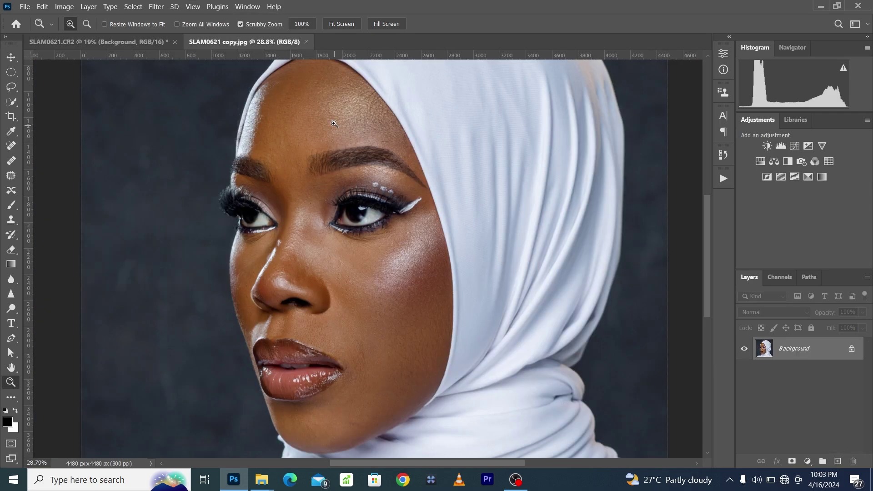
{"action": "left_click", "coordinate": [11, 143]}
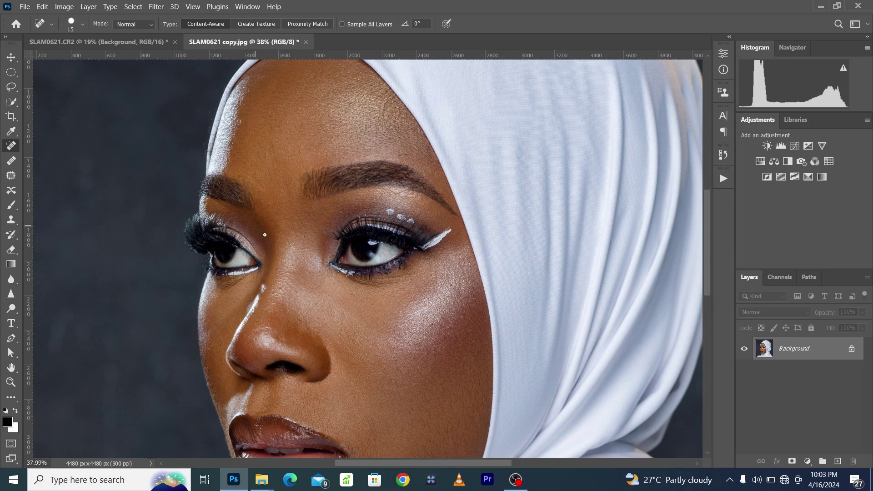
{"action": "scroll", "coordinate": [282, 240], "scroll_direction": "down", "scroll_amount": 3}
{"action": "left_click_drag", "start_coordinate": [366, 330], "coordinate": [374, 381]}
{"action": "left_click", "coordinate": [193, 6]}
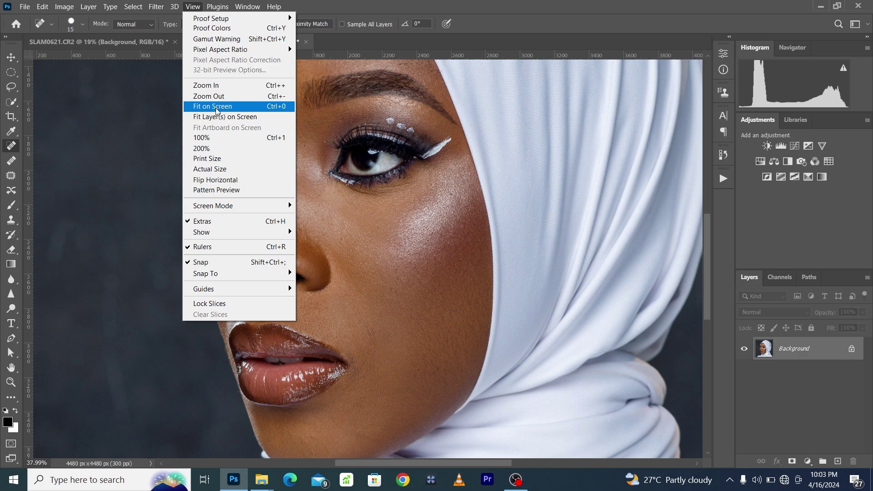
{"action": "left_click", "coordinate": [218, 108]}
Run the AutoFix FS action from the AutoFix FS_with smart sharpen set on the portrait, accepting a Median radius of 8 pixels
{"action": "left_click", "coordinate": [721, 179]}
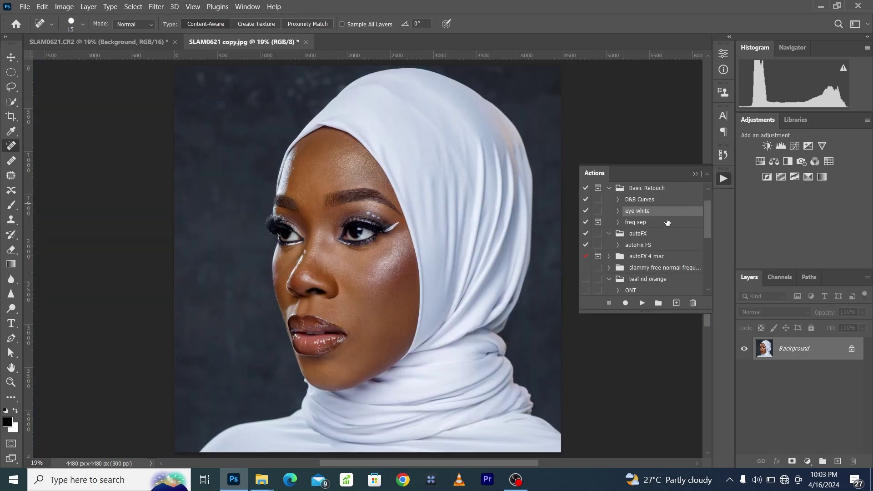
{"action": "scroll", "coordinate": [640, 264], "scroll_direction": "down", "scroll_amount": 2}
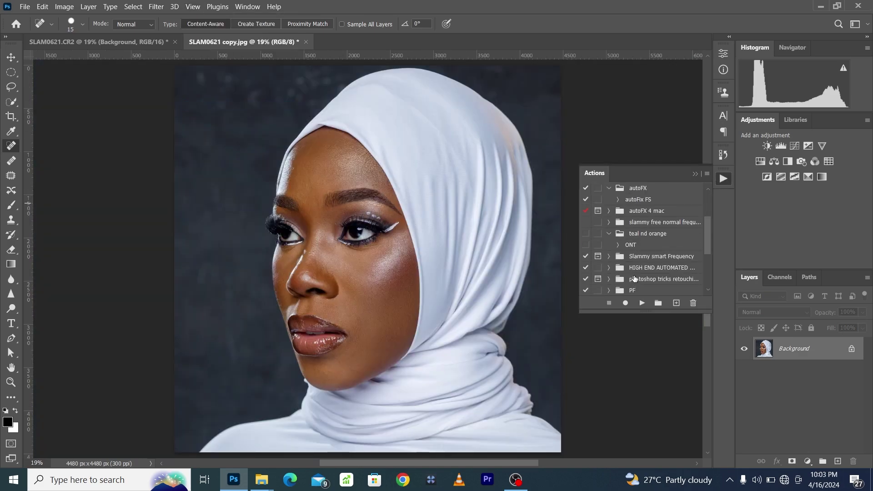
{"action": "scroll", "coordinate": [634, 278], "scroll_direction": "down", "scroll_amount": 4}
{"action": "left_click", "coordinate": [642, 290]}
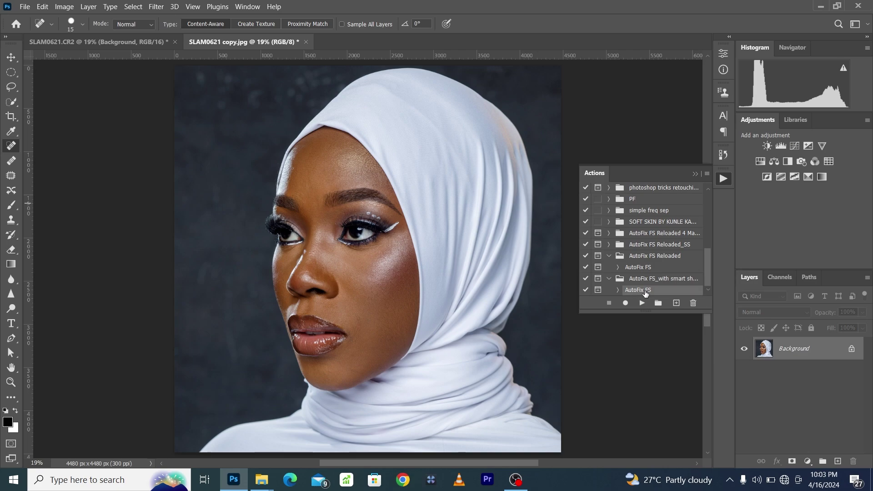
{"action": "left_click", "coordinate": [642, 303]}
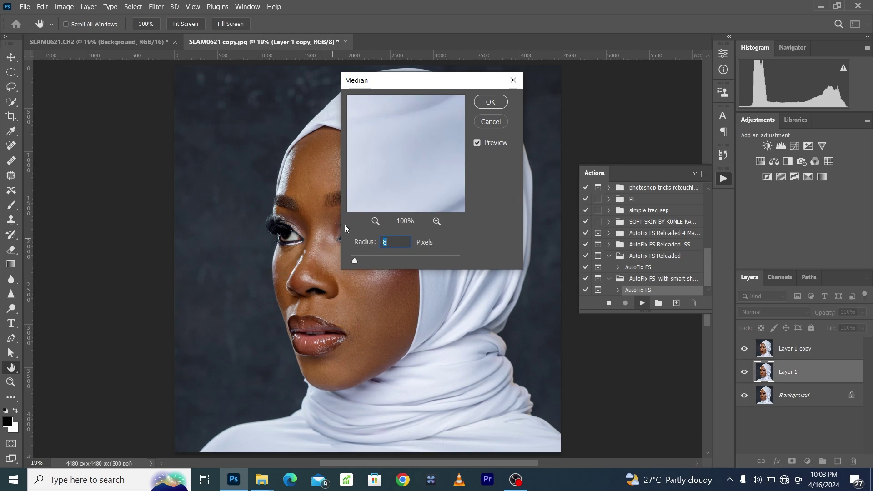
{"action": "left_click", "coordinate": [490, 102]}
{"action": "key", "text": "j"}
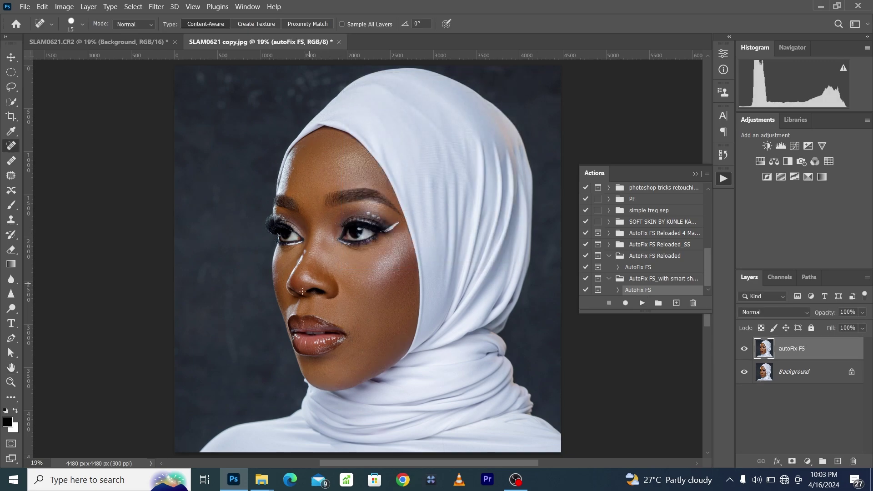
Inspect the retouched skin from the forehead down to the lips and compare it with the autoFix FS layer hidden and shown
{"action": "left_click", "coordinate": [11, 382]}
{"action": "left_click_drag", "start_coordinate": [319, 319], "coordinate": [346, 319]}
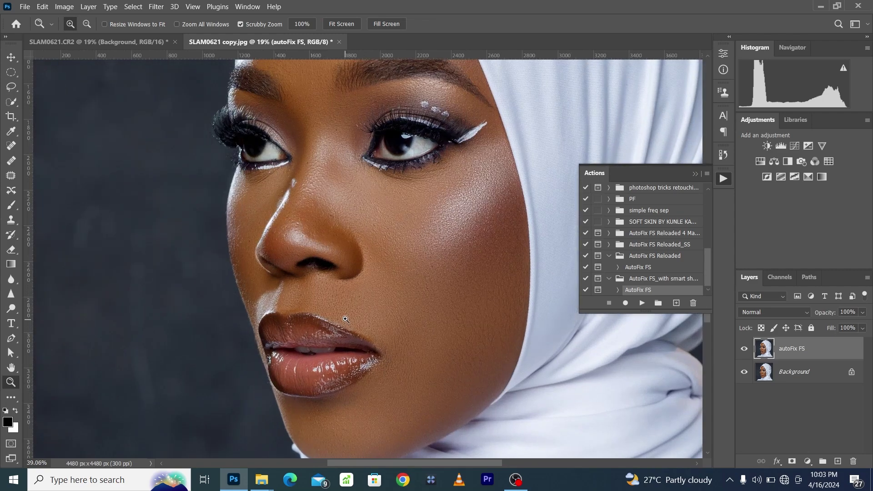
{"action": "left_click", "coordinate": [745, 349]}
{"action": "left_click", "coordinate": [745, 348]}
{"action": "scroll", "coordinate": [458, 298], "scroll_direction": "up", "scroll_amount": 5}
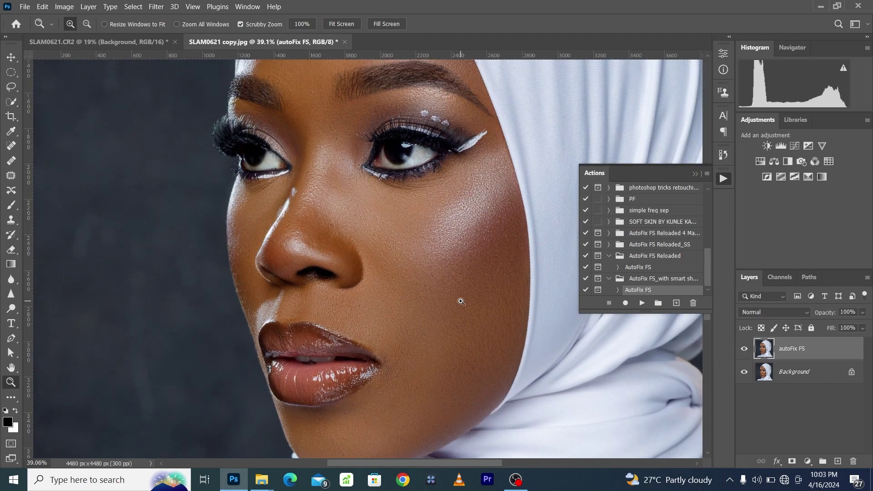
{"action": "left_click_drag", "start_coordinate": [332, 117], "coordinate": [350, 142]}
{"action": "scroll", "coordinate": [384, 203], "scroll_direction": "up", "scroll_amount": 2}
{"action": "scroll", "coordinate": [381, 212], "scroll_direction": "down", "scroll_amount": 6}
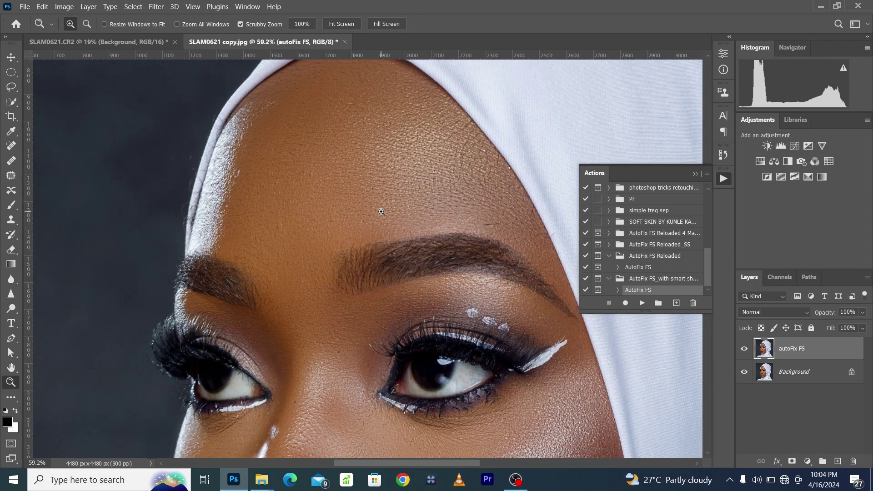
{"action": "scroll", "coordinate": [381, 211], "scroll_direction": "down", "scroll_amount": 8}
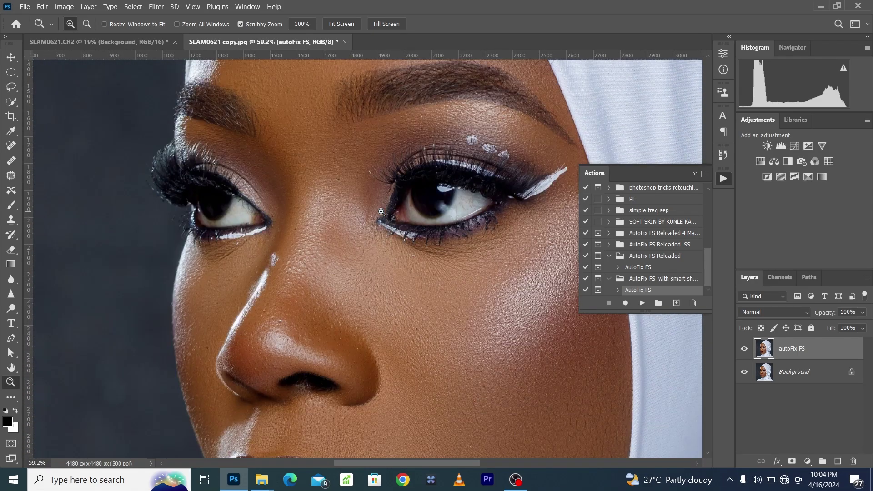
{"action": "scroll", "coordinate": [381, 211], "scroll_direction": "down", "scroll_amount": 4}
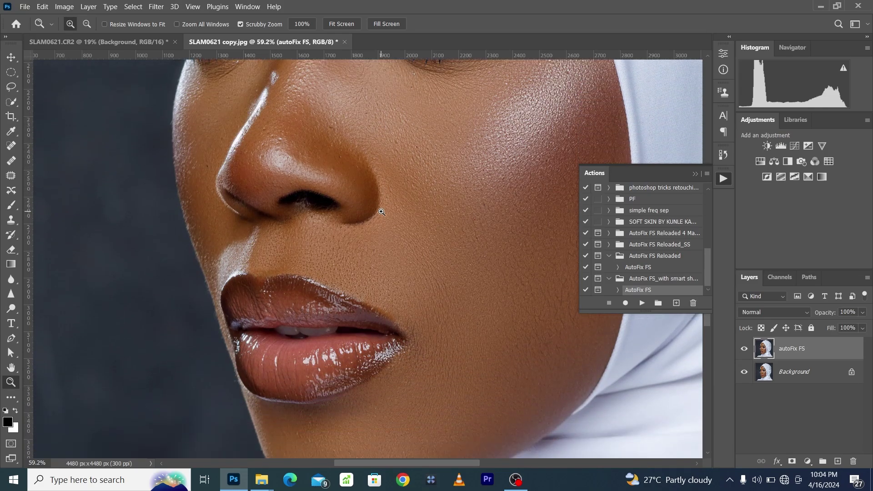
{"action": "left_click", "coordinate": [743, 350]}
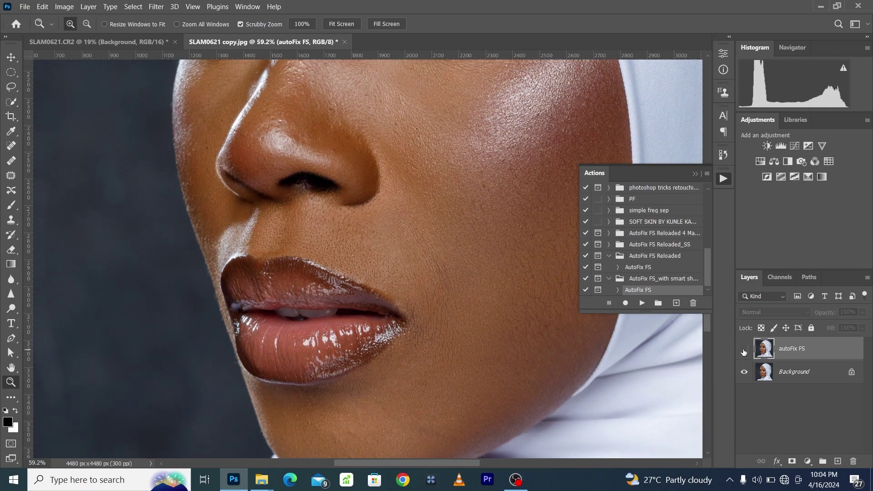
{"action": "left_click", "coordinate": [744, 349]}
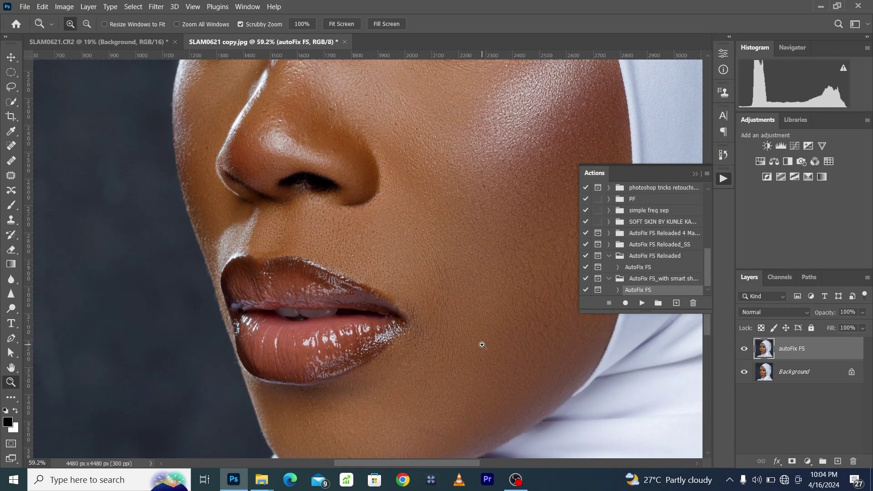
Compare the skin texture around the eyes and on the forehead with the autoFix FS layer hidden and shown
{"action": "scroll", "coordinate": [483, 345], "scroll_direction": "up", "scroll_amount": 9}
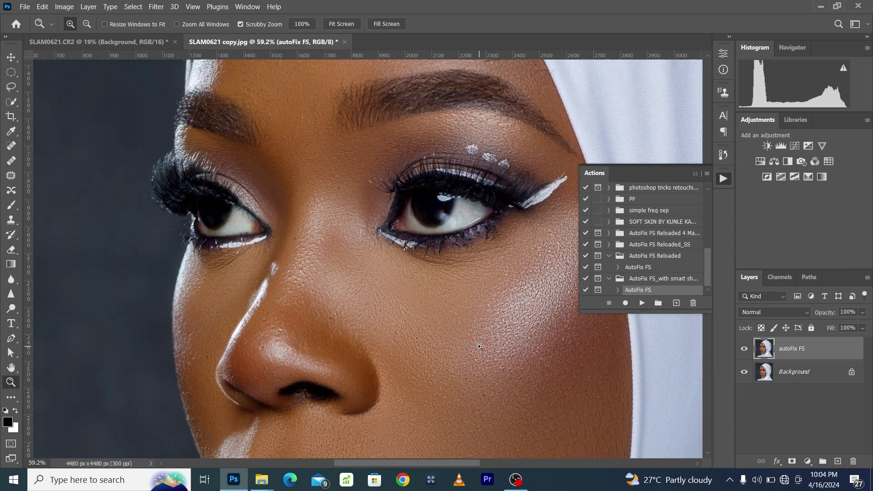
{"action": "scroll", "coordinate": [500, 350], "scroll_direction": "up", "scroll_amount": 3}
{"action": "left_click", "coordinate": [741, 351]}
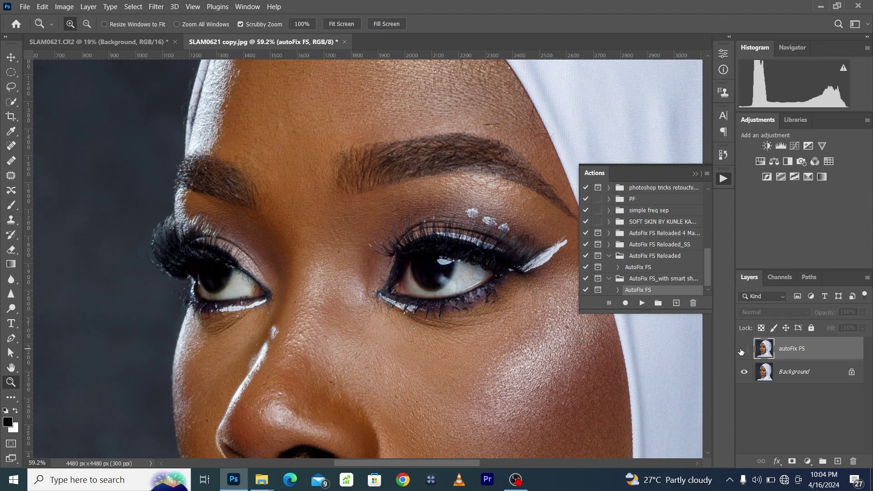
{"action": "left_click", "coordinate": [742, 351]}
{"action": "scroll", "coordinate": [395, 116], "scroll_direction": "up", "scroll_amount": 4}
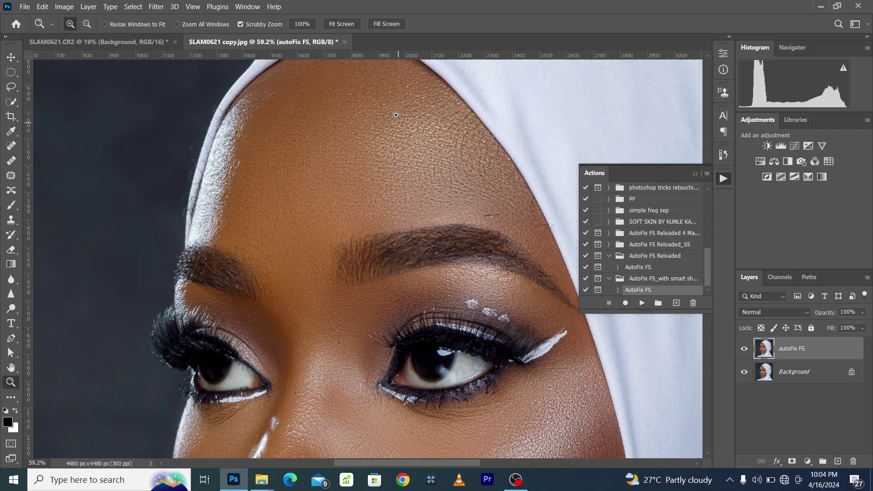
{"action": "scroll", "coordinate": [403, 125], "scroll_direction": "up", "scroll_amount": 1}
{"action": "scroll", "coordinate": [405, 128], "scroll_direction": "up", "scroll_amount": 1}
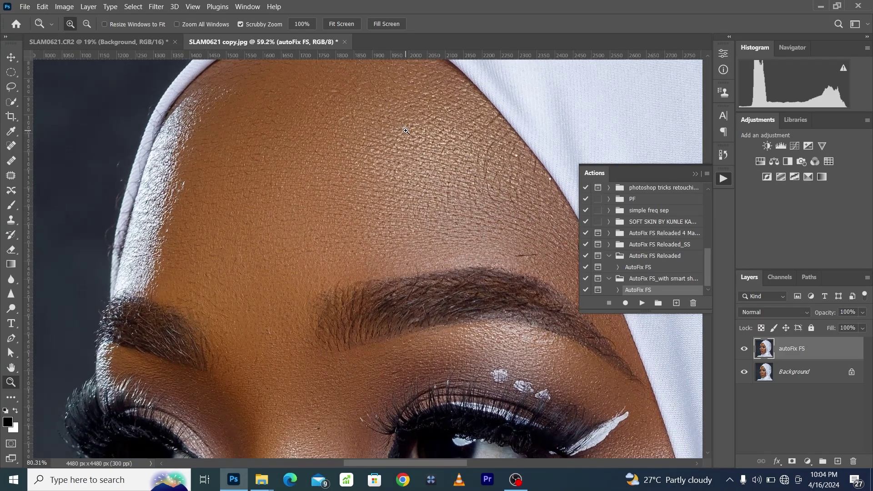
{"action": "left_click", "coordinate": [746, 351]}
{"action": "left_click", "coordinate": [744, 350]}
{"action": "scroll", "coordinate": [489, 374], "scroll_direction": "down", "scroll_amount": 6}
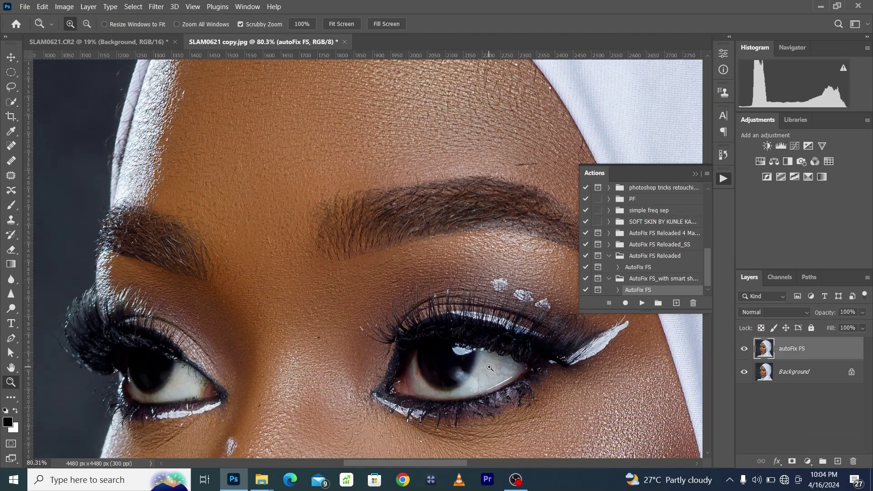
{"action": "scroll", "coordinate": [500, 372], "scroll_direction": "down", "scroll_amount": 2}
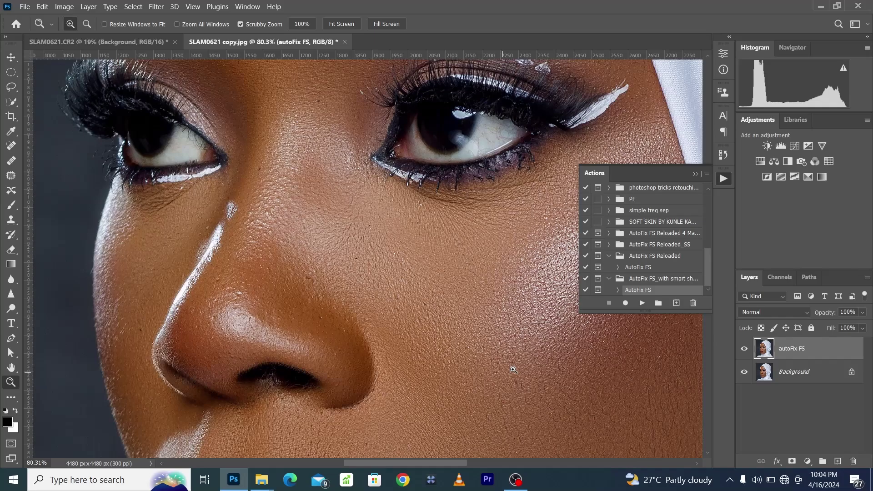
Collapse the list of actions, examine the lips and chin, and compare the whole portrait with the autoFix FS layer hidden and shown
{"action": "left_click", "coordinate": [695, 175]}
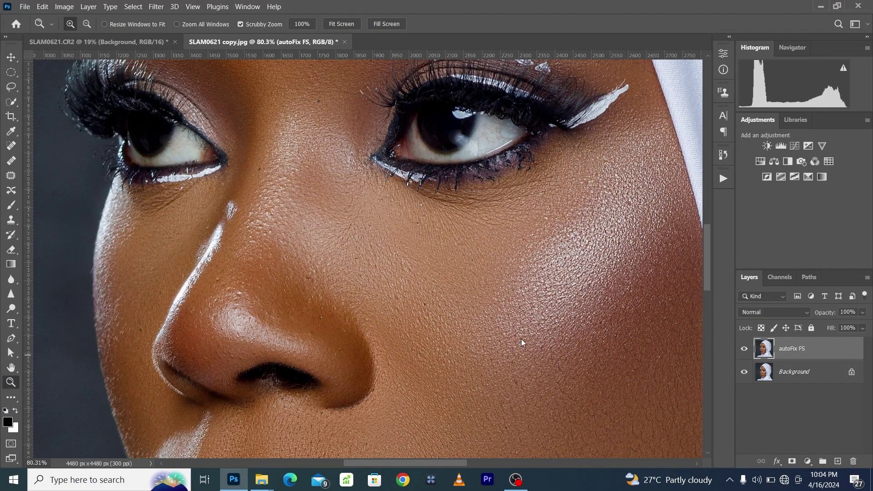
{"action": "scroll", "coordinate": [500, 345], "scroll_direction": "down", "scroll_amount": 4}
{"action": "scroll", "coordinate": [451, 351], "scroll_direction": "down", "scroll_amount": 6}
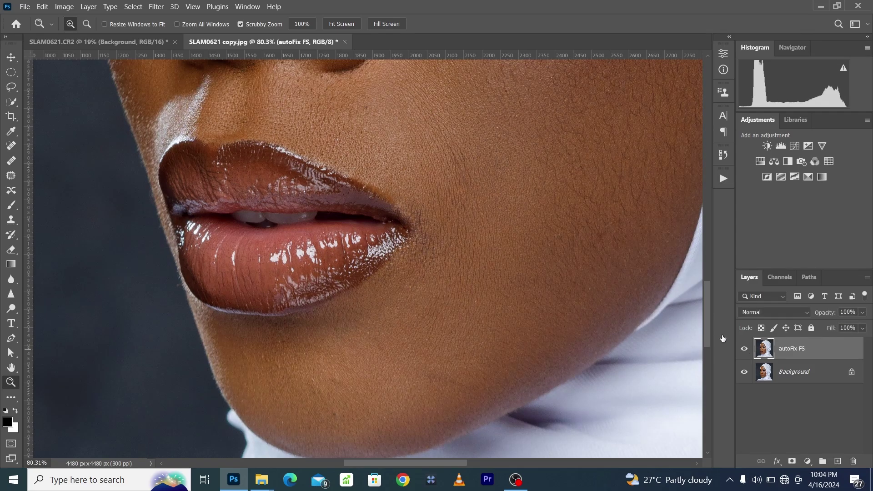
{"action": "left_click", "coordinate": [195, 7]}
{"action": "left_click", "coordinate": [223, 107]}
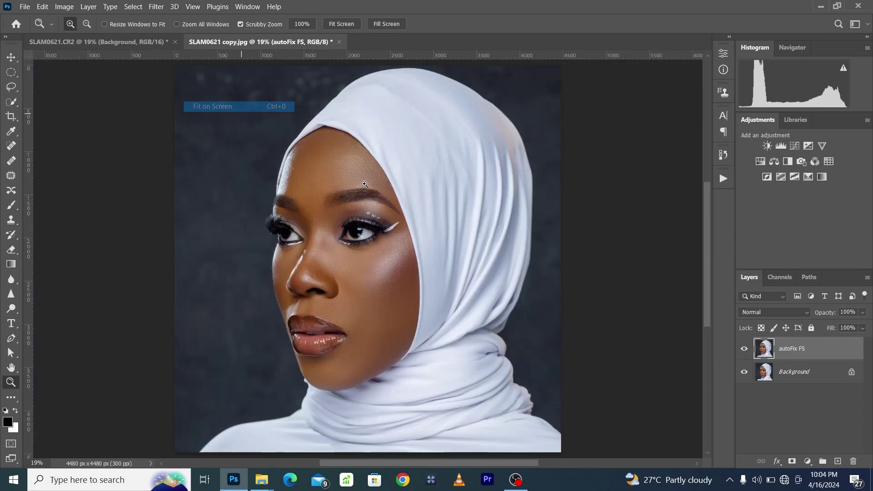
{"action": "left_click", "coordinate": [745, 349]}
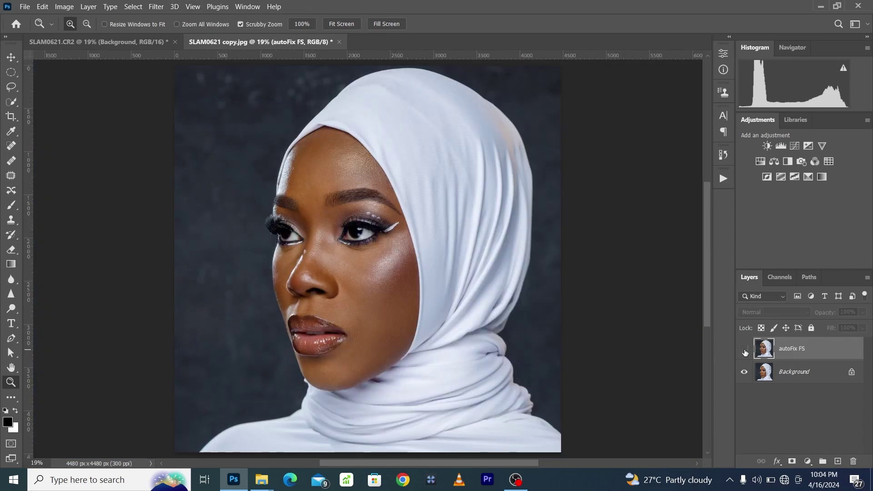
{"action": "left_click", "coordinate": [744, 350]}
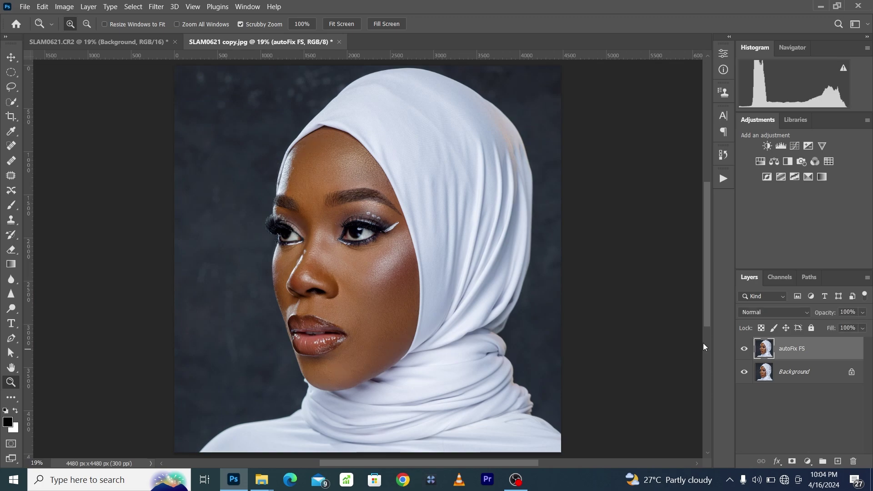
{"action": "left_click", "coordinate": [193, 7]}
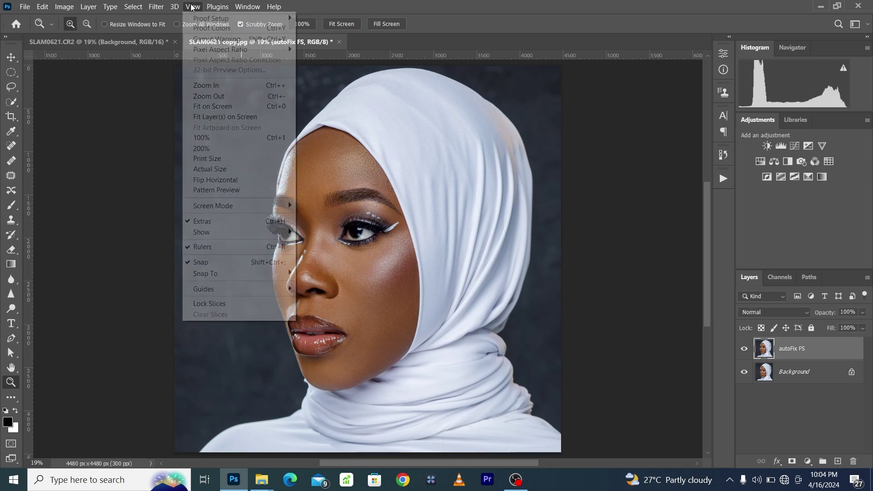
{"action": "left_click", "coordinate": [222, 107]}
{"action": "left_click_drag", "start_coordinate": [370, 263], "coordinate": [376, 257]}
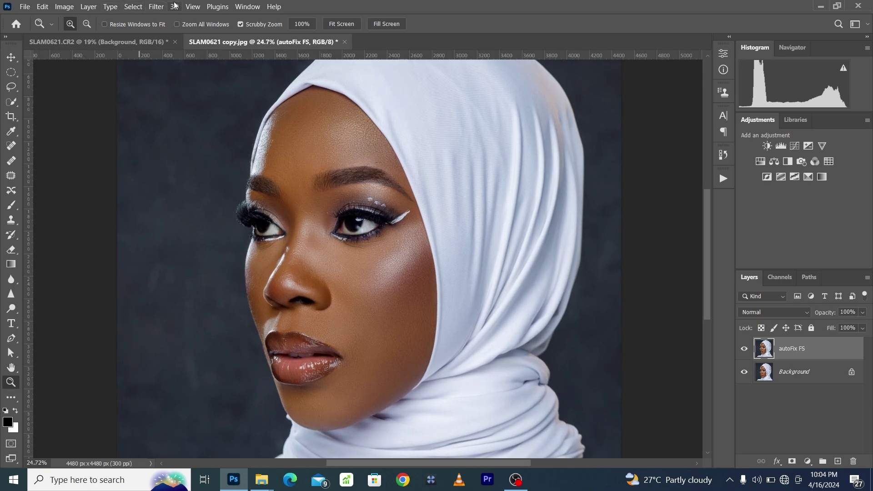
{"action": "left_click", "coordinate": [193, 7]}
{"action": "left_click", "coordinate": [210, 107]}
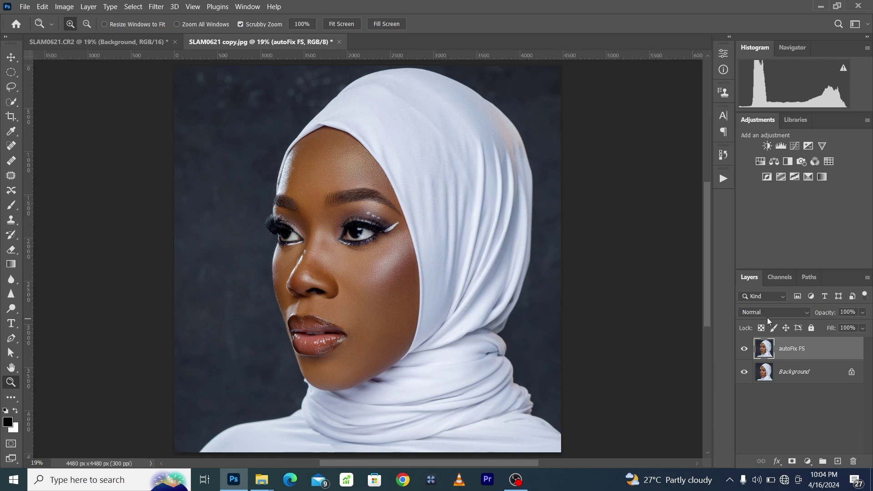
{"action": "left_click_drag", "start_coordinate": [386, 292], "coordinate": [389, 292]}
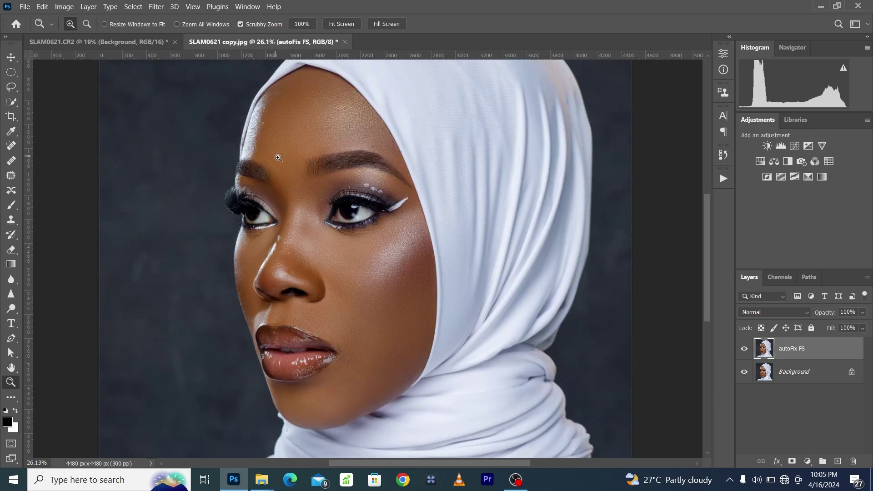
{"action": "left_click_drag", "start_coordinate": [278, 157], "coordinate": [284, 154]}
Fit the image on screen and create a new layer in Overlay mode filled with the Overlay-neutral color (50% gray)
{"action": "left_click", "coordinate": [193, 7]}
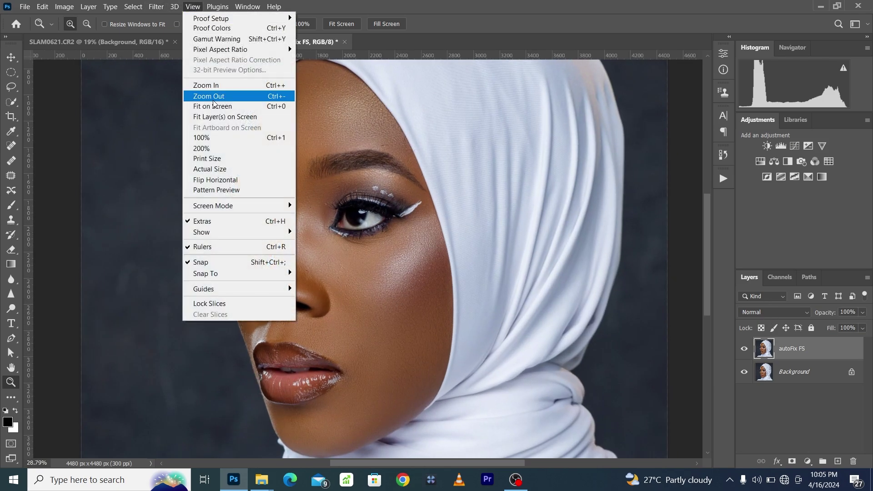
{"action": "left_click", "coordinate": [213, 106]}
{"action": "left_click", "coordinate": [89, 7]}
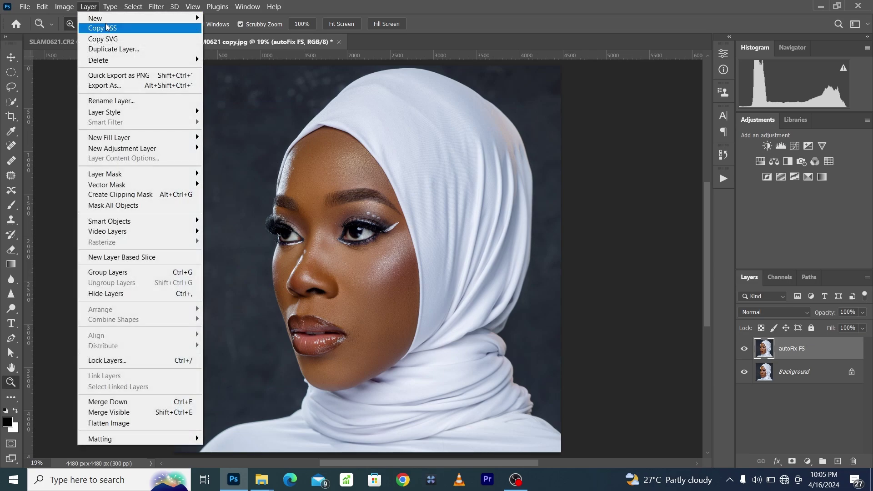
{"action": "mouse_move", "coordinate": [144, 18]}
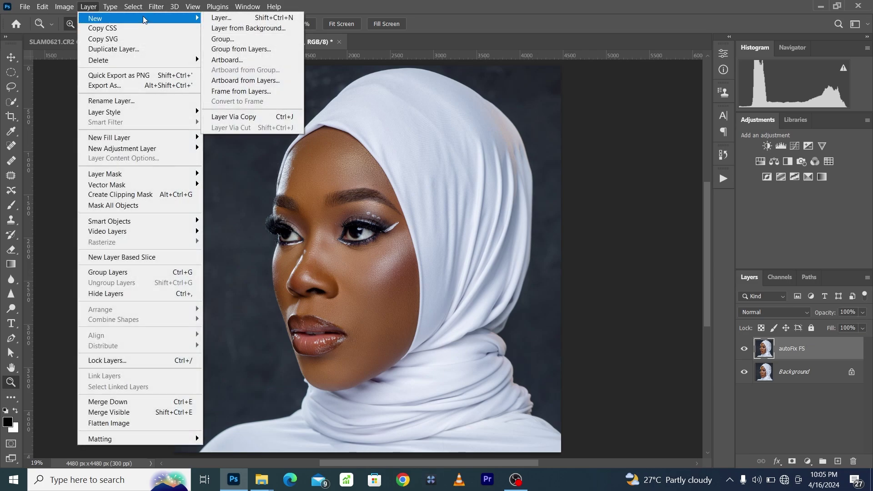
{"action": "left_click", "coordinate": [243, 17]}
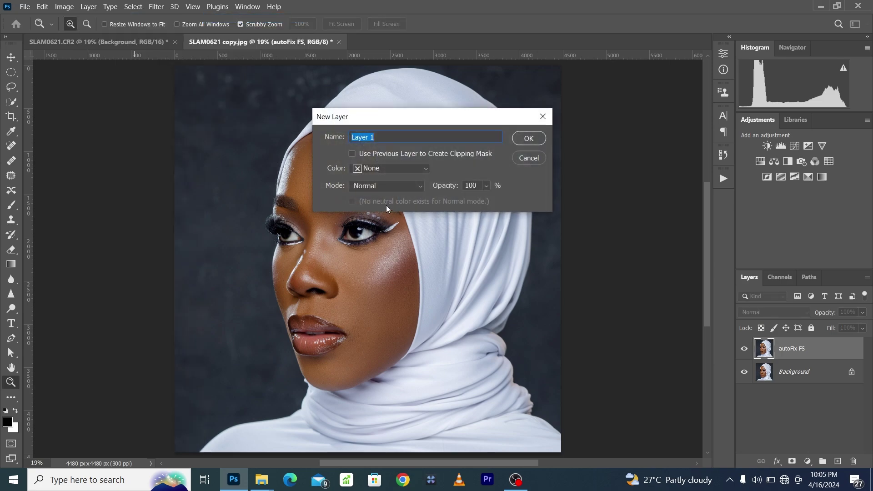
{"action": "left_click", "coordinate": [382, 186]}
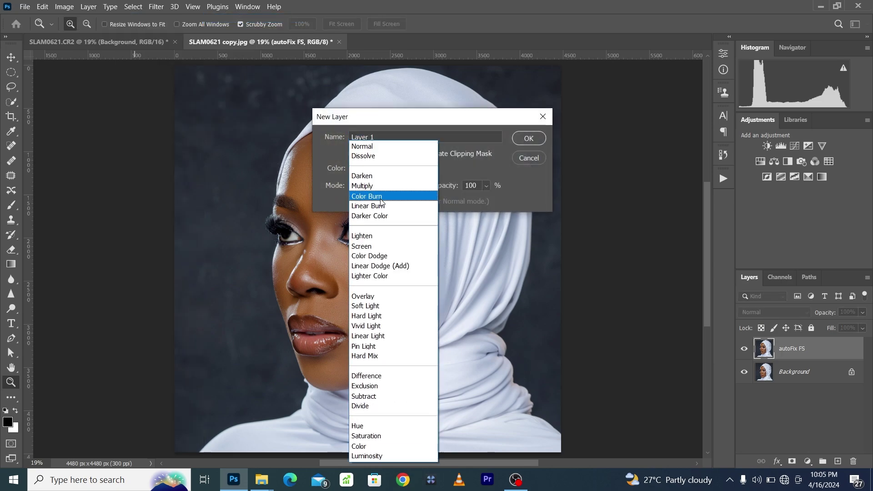
{"action": "left_click", "coordinate": [379, 296]}
{"action": "left_click", "coordinate": [351, 203]}
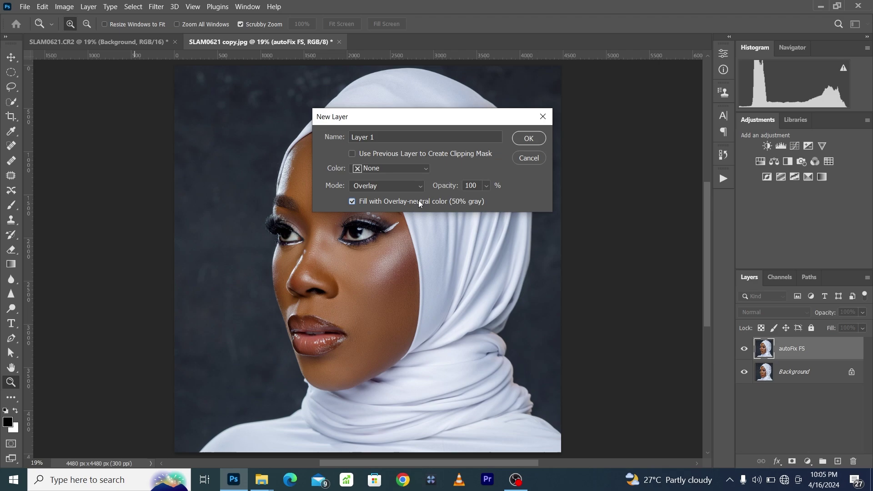
{"action": "left_click", "coordinate": [529, 138]}
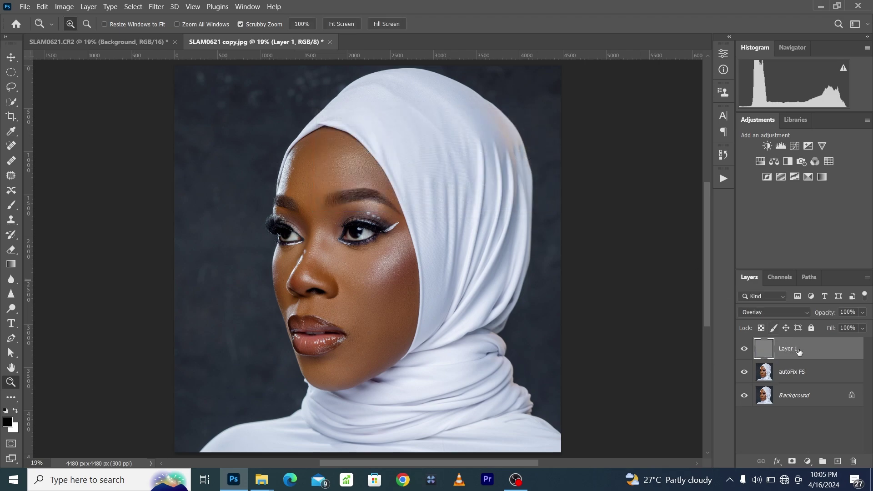
Duplicate the gray Overlay layer and rename the lower one burn and the upper copy dodge
{"action": "left_click_drag", "start_coordinate": [796, 353], "coordinate": [840, 458]}
{"action": "double_click", "coordinate": [784, 372]}
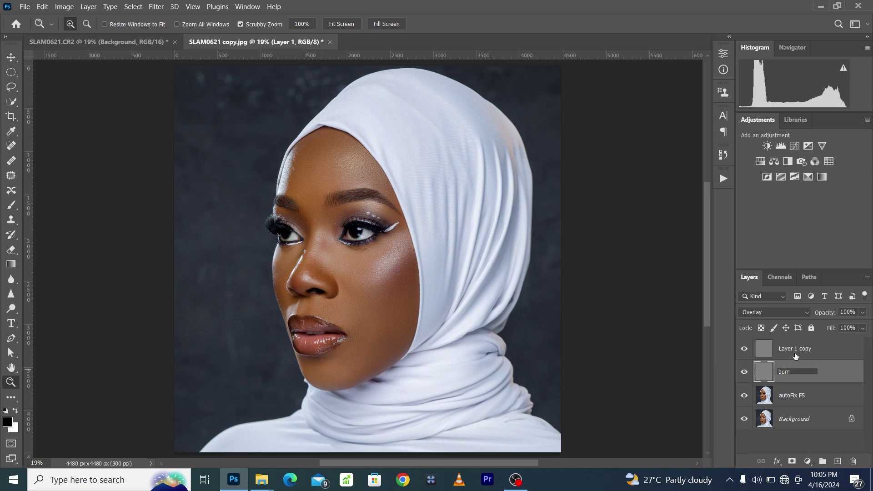
{"action": "double_click", "coordinate": [795, 356]}
{"action": "type", "text": "dodg"}
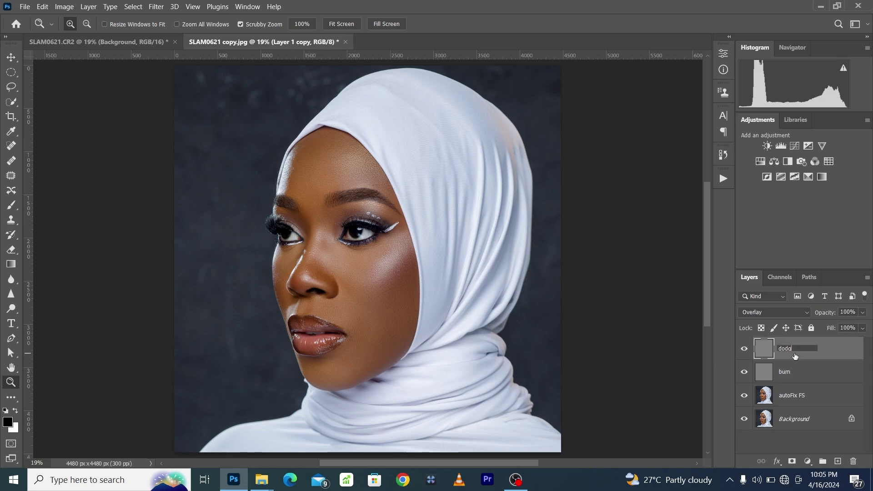
{"action": "type", "text": "e"}
{"action": "key", "text": "Return"}
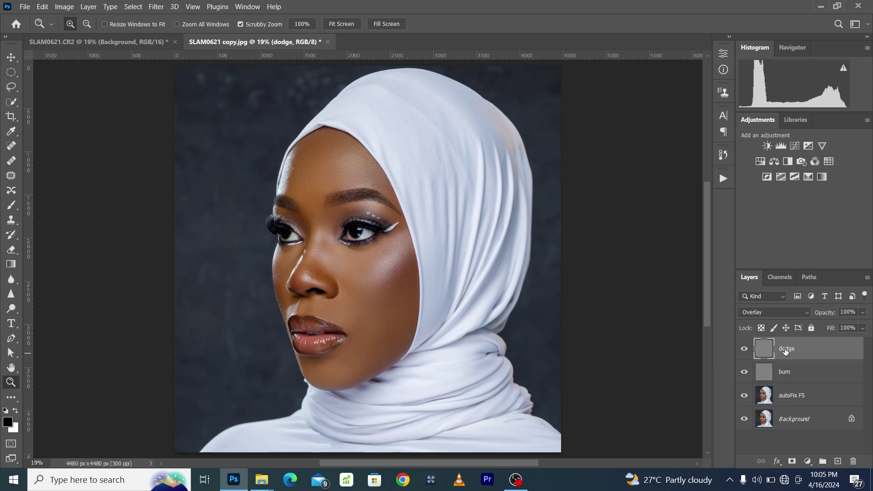
Load the RGB channel as a selection of the bright areas and return to the dodge layer
{"action": "left_click", "coordinate": [778, 277]}
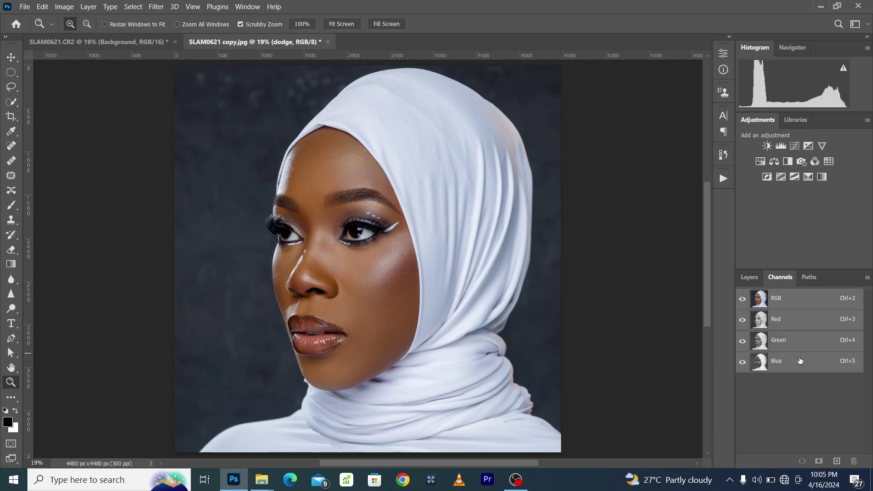
{"action": "left_click", "coordinate": [803, 461]}
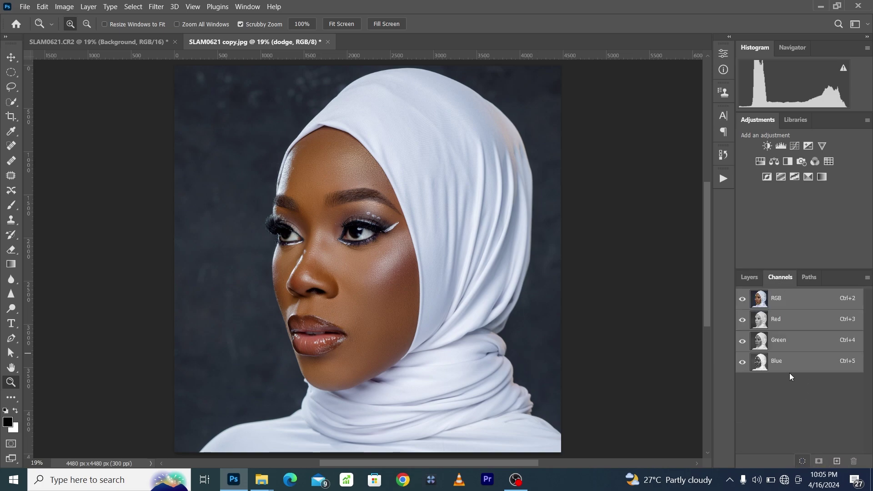
{"action": "left_click", "coordinate": [746, 278]}
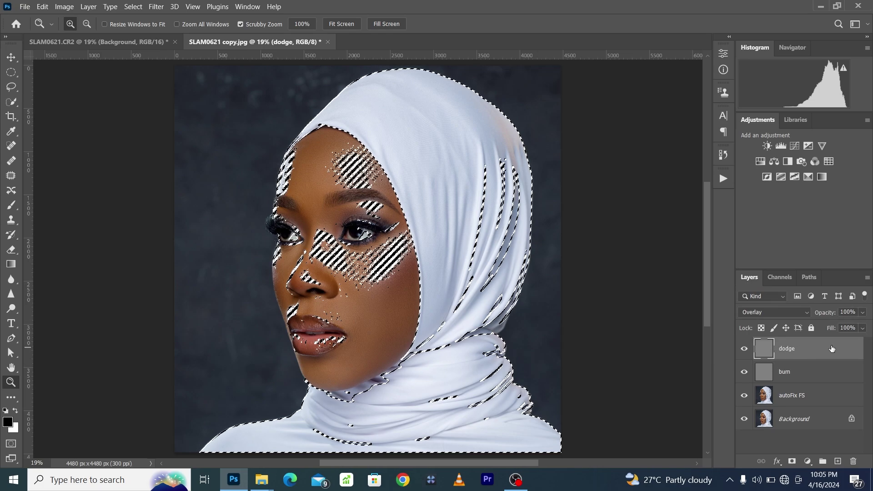
Paint white highlights on the forehead and cheek within the selection, using a soft brush at 10% flow and sizes of about 300 to 500
{"action": "left_click", "coordinate": [10, 205]}
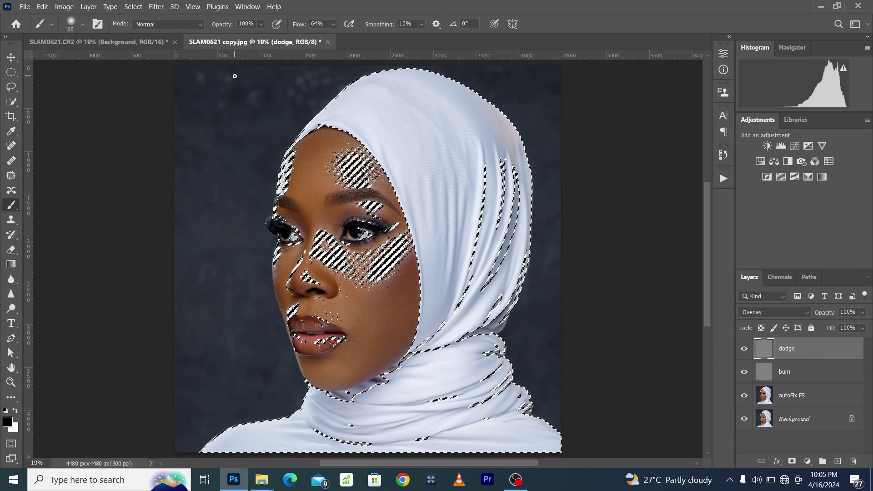
{"action": "left_click_drag", "start_coordinate": [305, 28], "coordinate": [290, 28]}
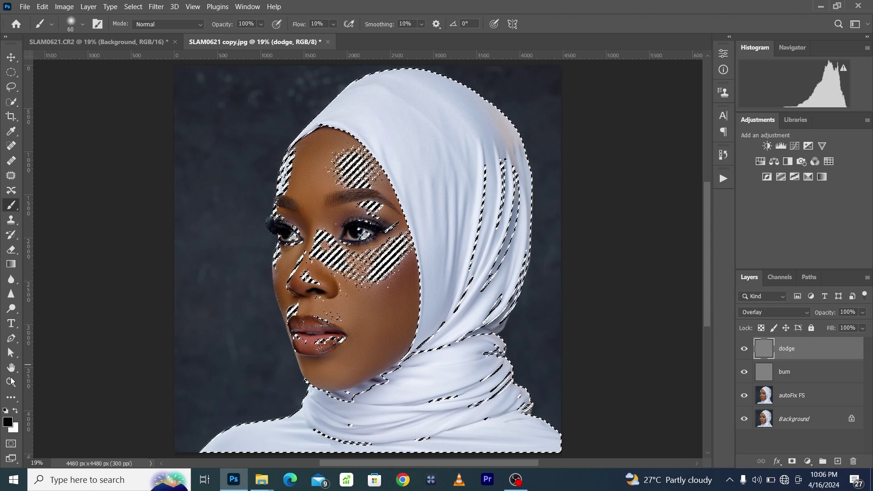
{"action": "left_click", "coordinate": [16, 412]}
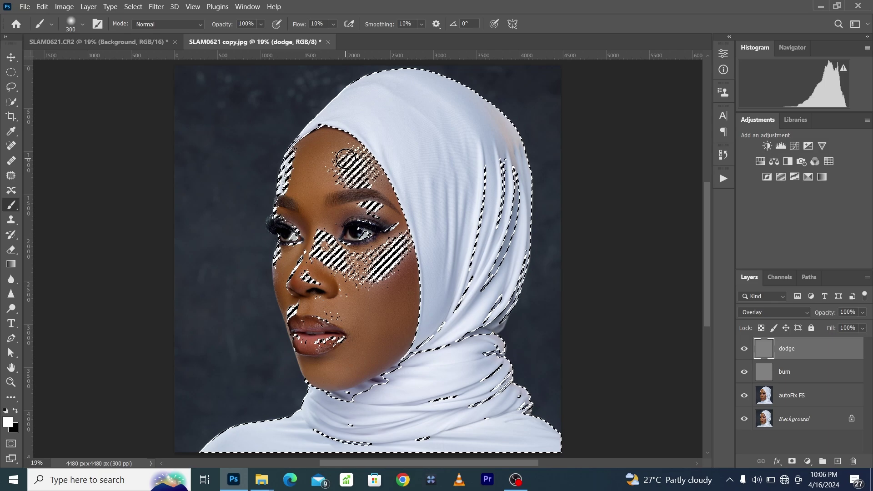
{"action": "key", "text": "bracketright"}
{"action": "key", "text": "bracketright"}
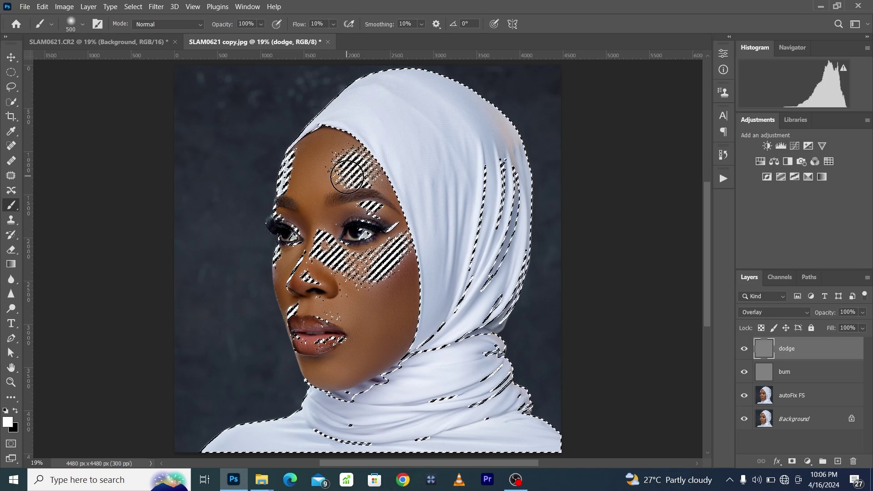
{"action": "key", "text": "bracketleft"}
{"action": "key", "text": "bracketleft"}
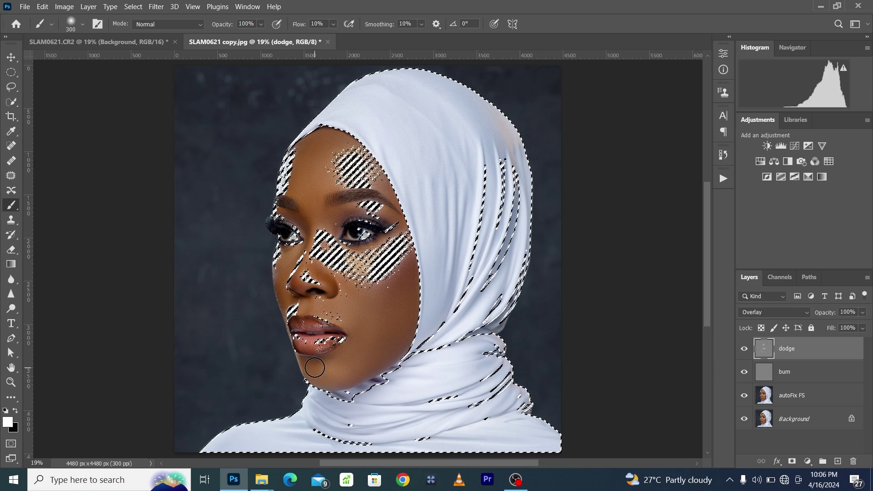
{"action": "key", "text": "bracketright"}
{"action": "key", "text": "bracketright"}
{"action": "key", "text": "bracketright"}
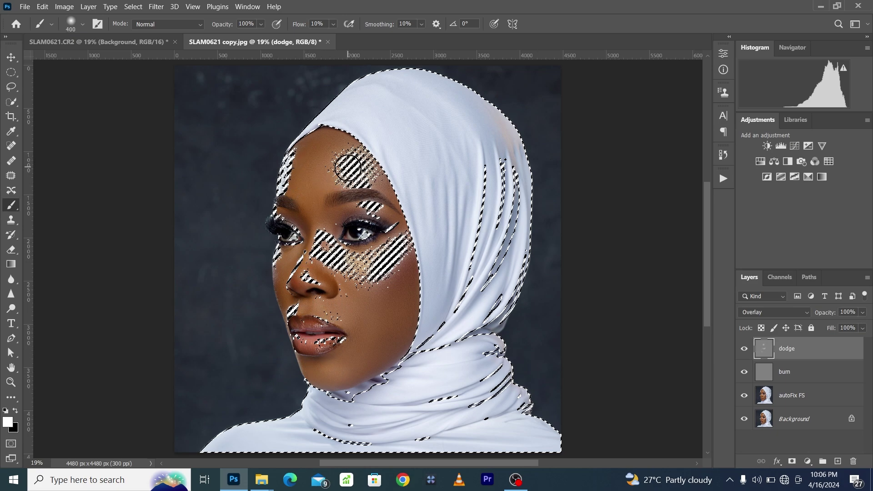
Clear the selection and compare the portrait with the dodge layer hidden and shown
{"action": "left_click", "coordinate": [137, 6]}
{"action": "left_click", "coordinate": [136, 28]}
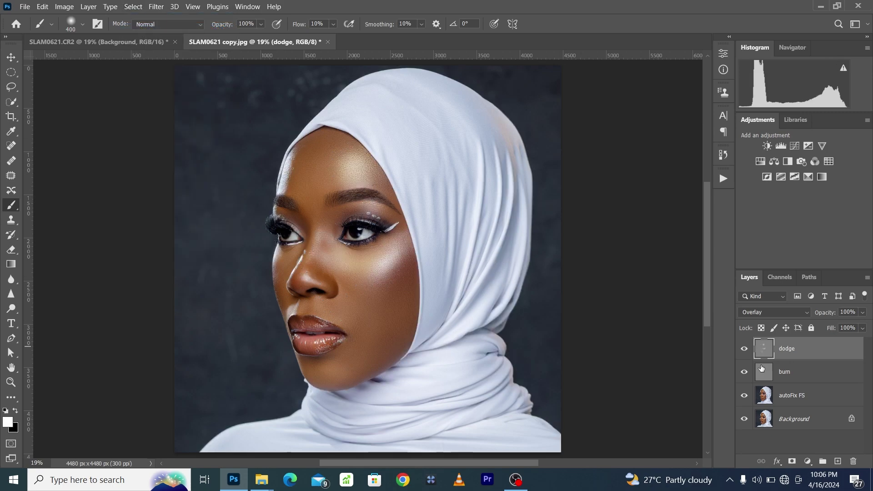
{"action": "left_click", "coordinate": [743, 350]}
{"action": "left_click", "coordinate": [743, 350]}
Select the burn layer, load the RGB channel as a selection and invert it to target the dark areas
{"action": "left_click", "coordinate": [768, 375]}
{"action": "left_click", "coordinate": [781, 278]}
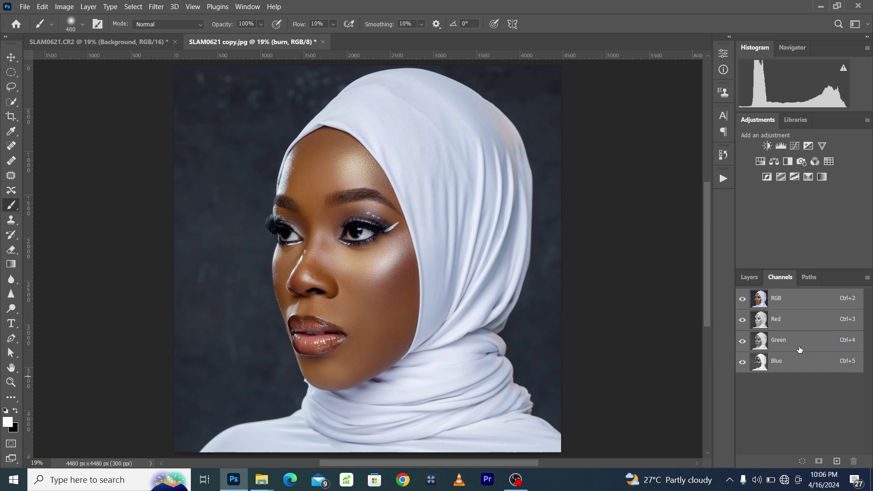
{"action": "left_click", "coordinate": [802, 461]}
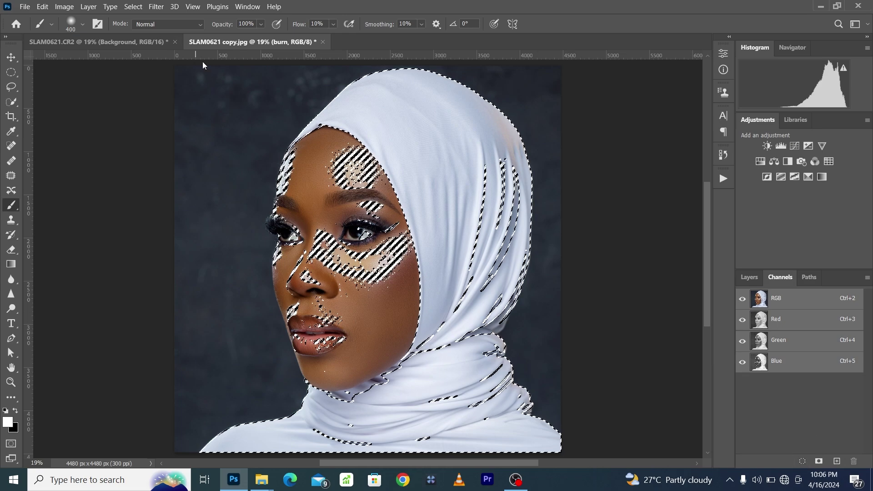
{"action": "left_click", "coordinate": [133, 7]}
{"action": "left_click", "coordinate": [142, 48]}
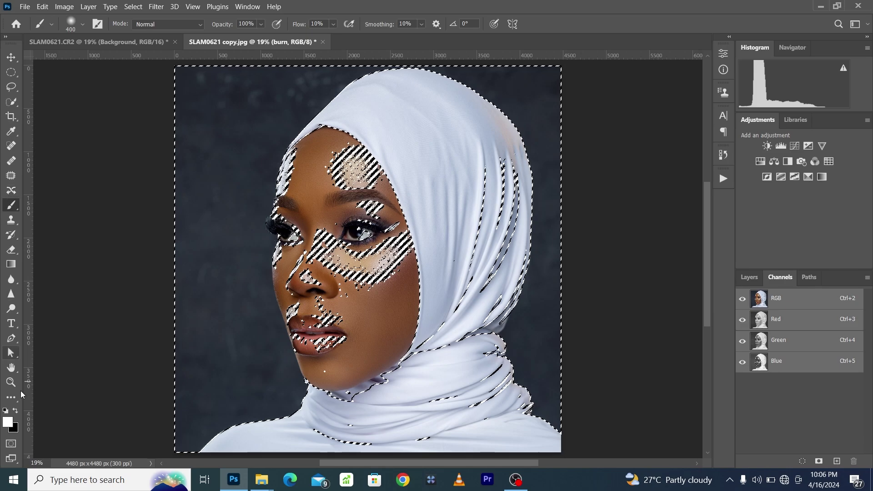
Paint black shadows on the upper forehead, below the cheekbone and along the jaw within the inverted selection, adapting the brush size between about 175 and 500
{"action": "left_click", "coordinate": [15, 410]}
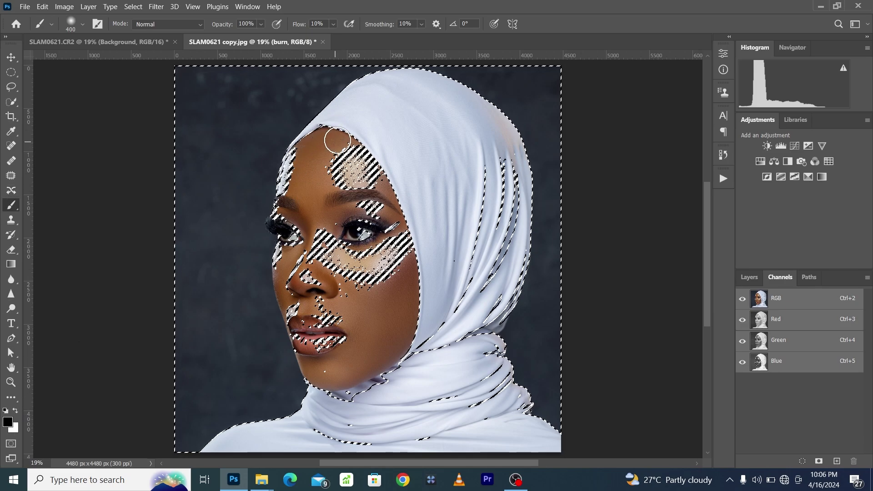
{"action": "key", "text": "bracketleft"}
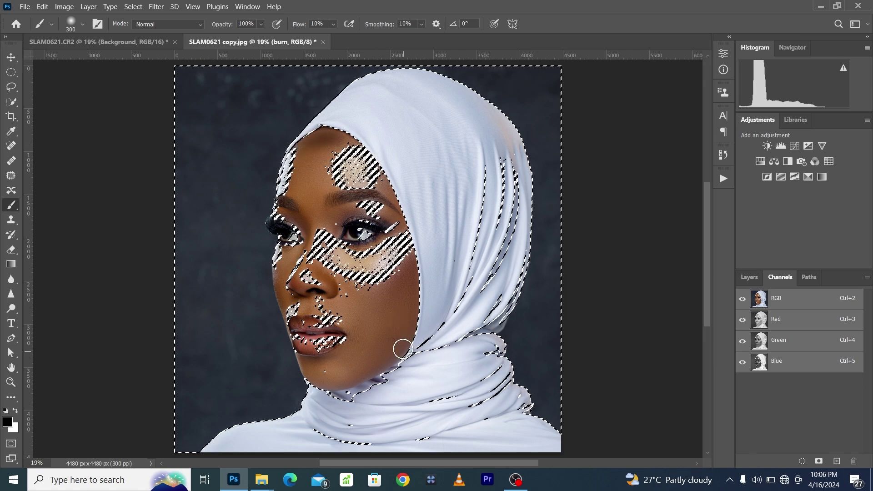
{"action": "key", "text": "bracketright"}
{"action": "key", "text": "bracketleft"}
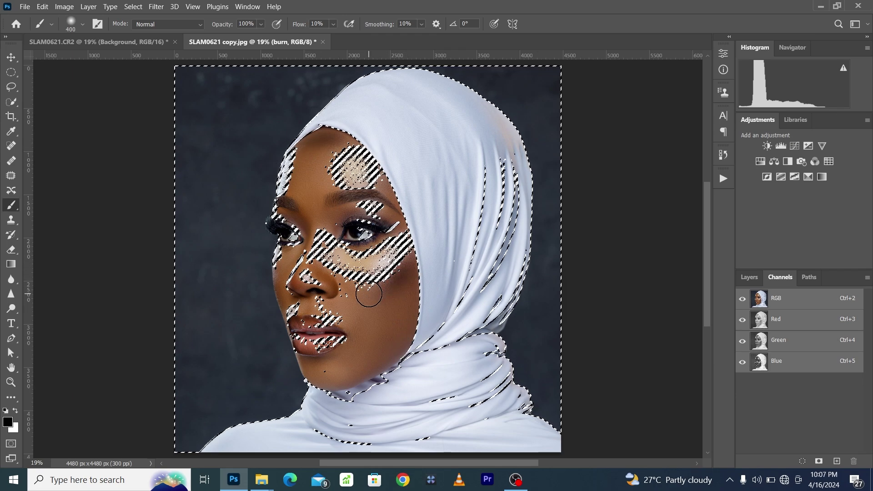
{"action": "key", "text": "bracketleft"}
{"action": "key", "text": "bracketleft"}
{"action": "key", "text": "bracketleft"}
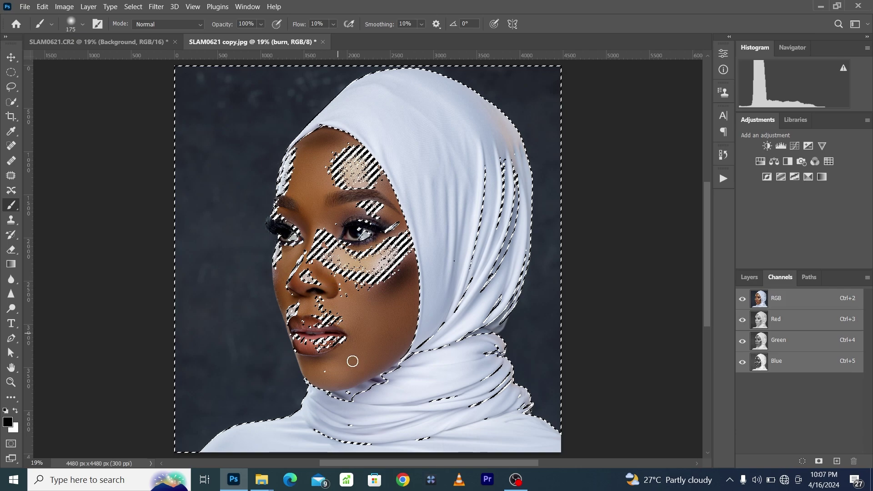
{"action": "key", "text": "bracketright"}
{"action": "key", "text": "bracketright"}
{"action": "key", "text": "bracketright"}
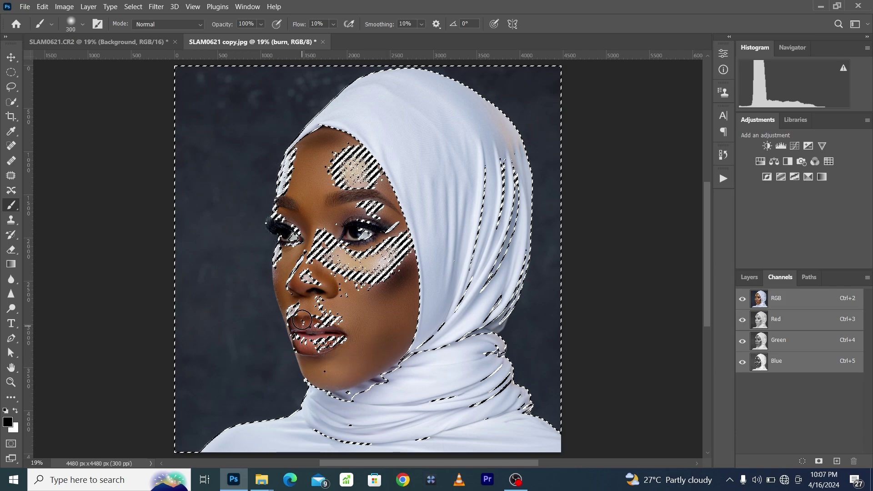
{"action": "key", "text": "bracketleft"}
{"action": "key", "text": "bracketleft"}
{"action": "key", "text": "bracketleft"}
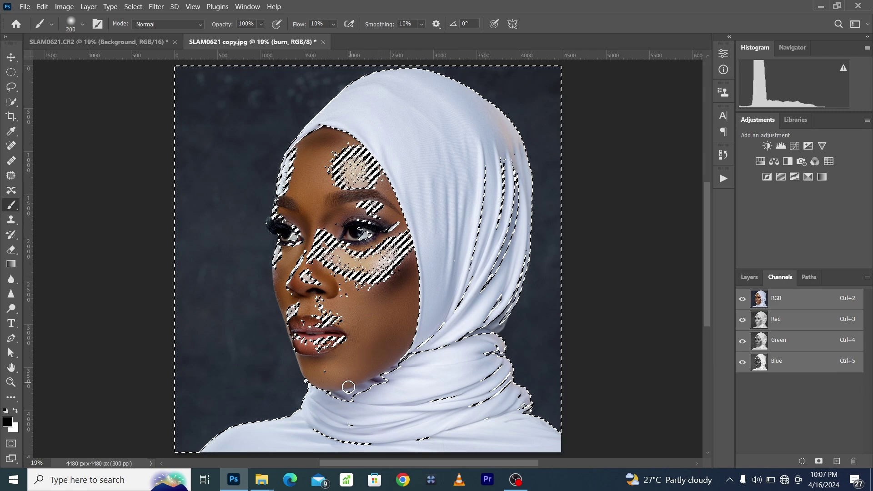
{"action": "key", "text": "bracketright"}
{"action": "key", "text": "bracketright"}
{"action": "key", "text": "bracketright"}
{"action": "key", "text": "bracketright"}
{"action": "key", "text": "bracketright"}
Clear the selection and compare the portrait with the burn layer and the dodge layer each hidden and shown
{"action": "left_click", "coordinate": [133, 7]}
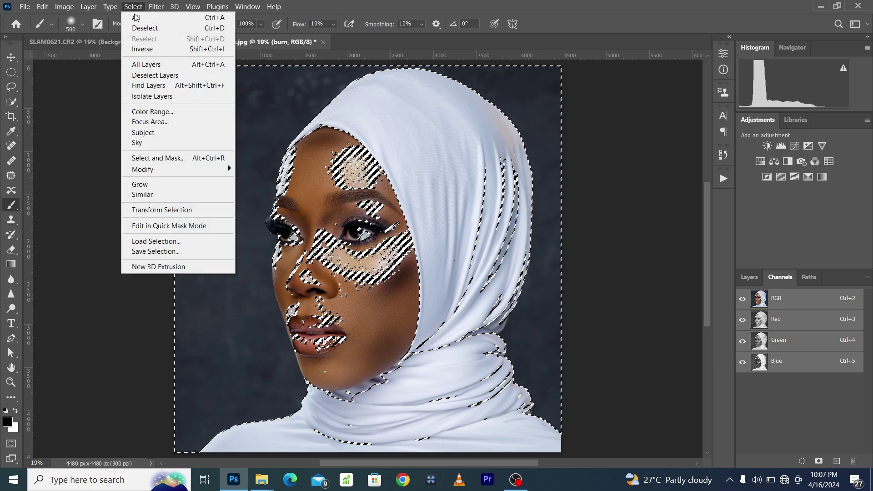
{"action": "left_click", "coordinate": [136, 28]}
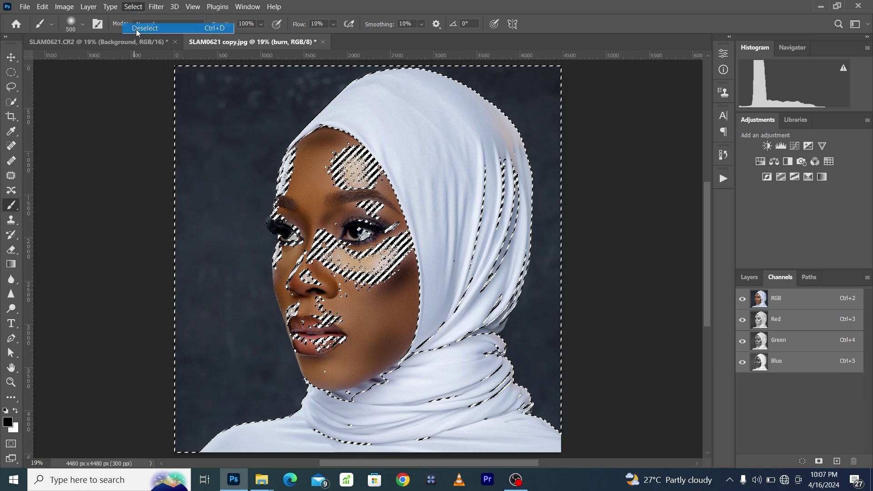
{"action": "left_click", "coordinate": [747, 278]}
{"action": "left_click", "coordinate": [744, 373]}
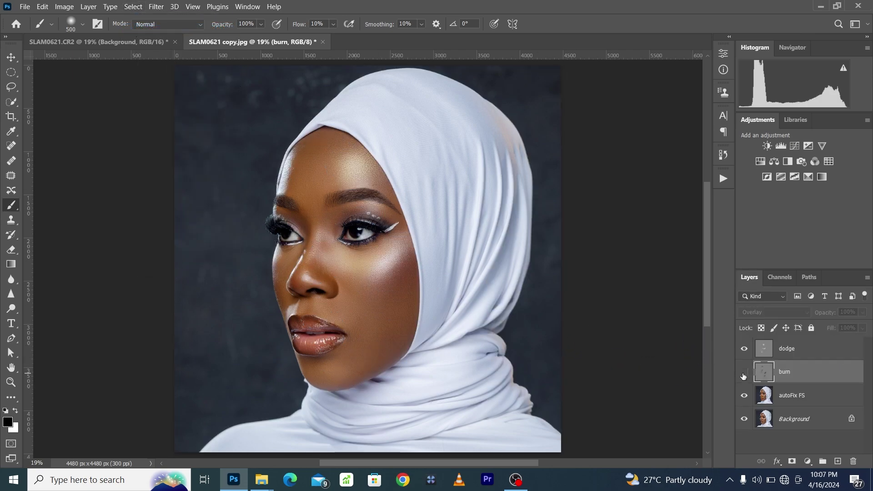
{"action": "left_click", "coordinate": [744, 373]}
{"action": "left_click", "coordinate": [743, 350]}
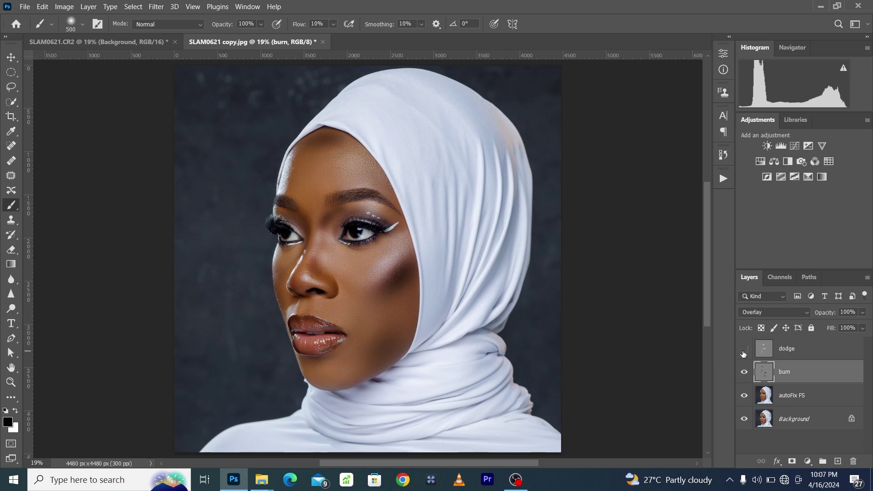
{"action": "left_click", "coordinate": [744, 350]}
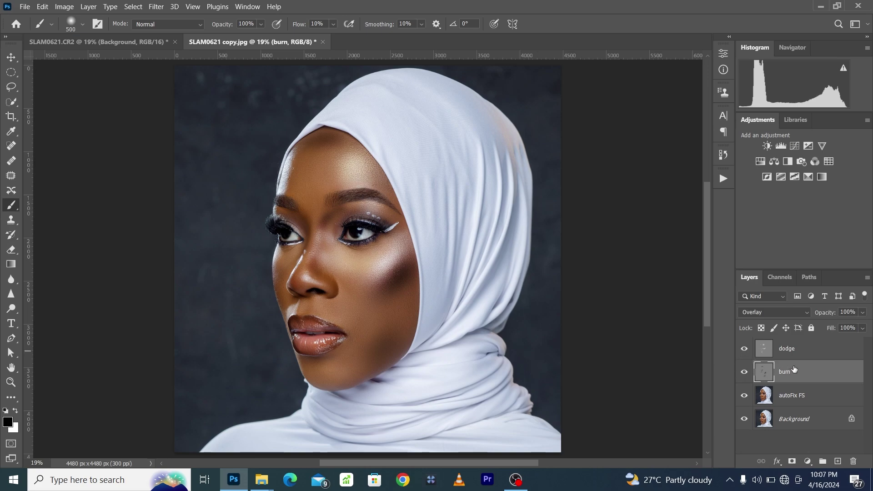
Apply a Gaussian Blur with a 115.8-pixel radius to the burn layer and compare the portrait with that layer hidden and shown
{"action": "left_click", "coordinate": [156, 6]}
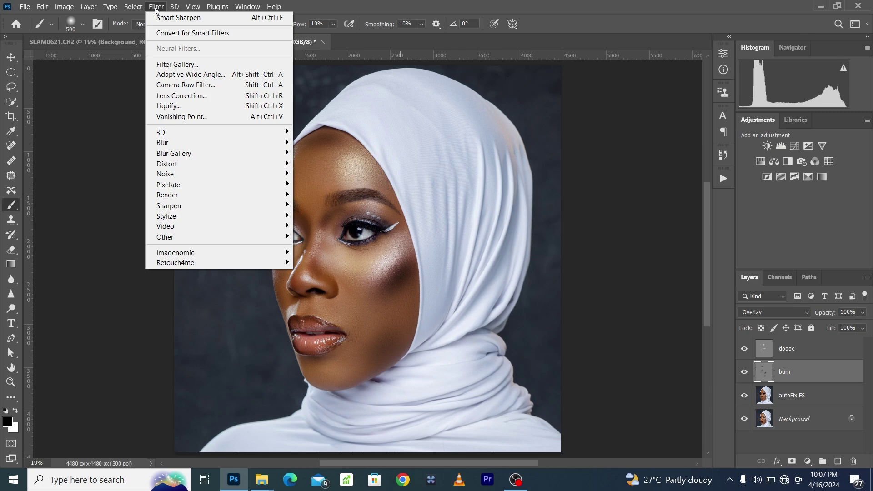
{"action": "mouse_move", "coordinate": [204, 142]}
{"action": "left_click", "coordinate": [326, 187]}
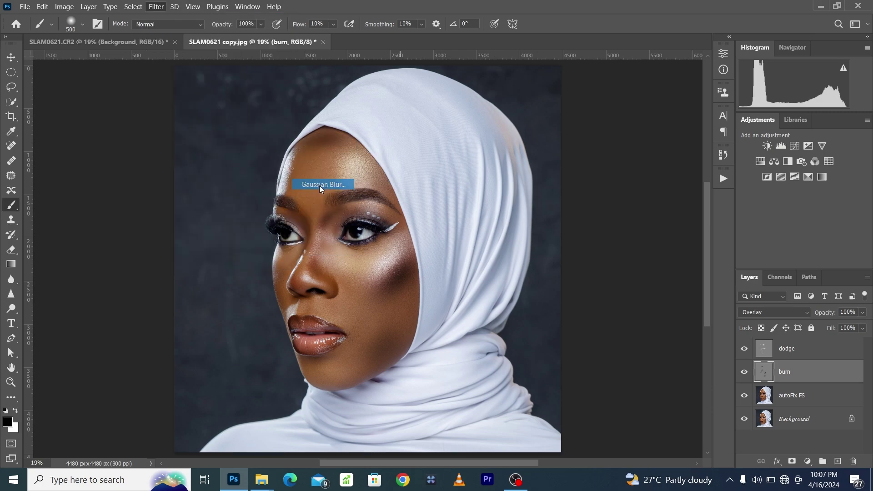
{"action": "left_click", "coordinate": [626, 323]}
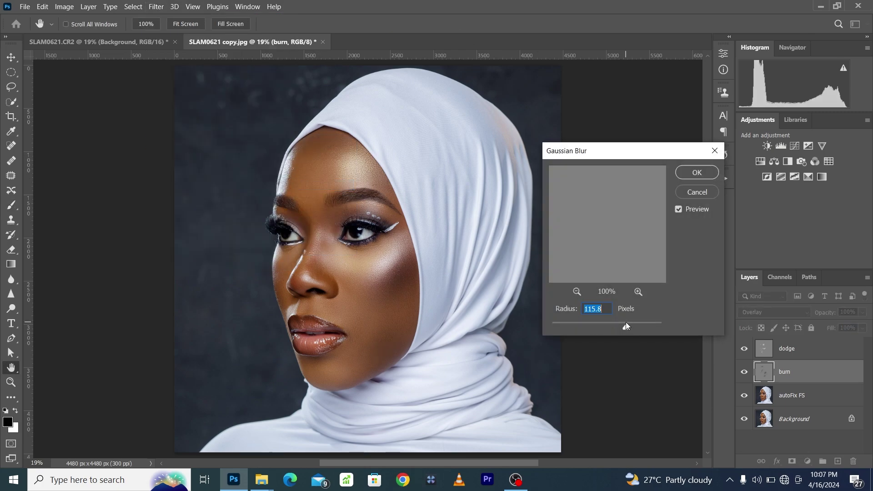
{"action": "left_click_drag", "start_coordinate": [626, 323], "coordinate": [626, 326]}
{"action": "key", "text": "Return"}
{"action": "key", "text": "b"}
{"action": "left_click", "coordinate": [743, 374]}
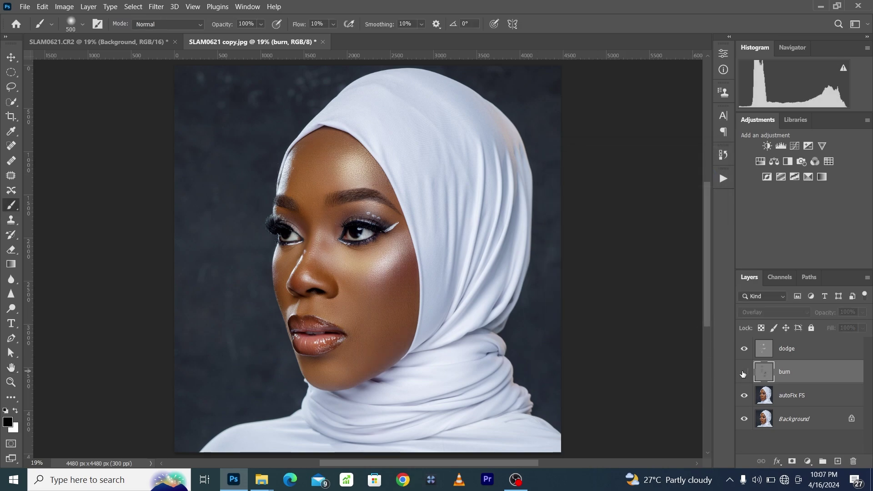
{"action": "left_click", "coordinate": [744, 374]}
Apply a Gaussian Blur with a 60-pixel radius to the dodge layer and compare the portrait with that layer hidden and shown
{"action": "left_click", "coordinate": [763, 354]}
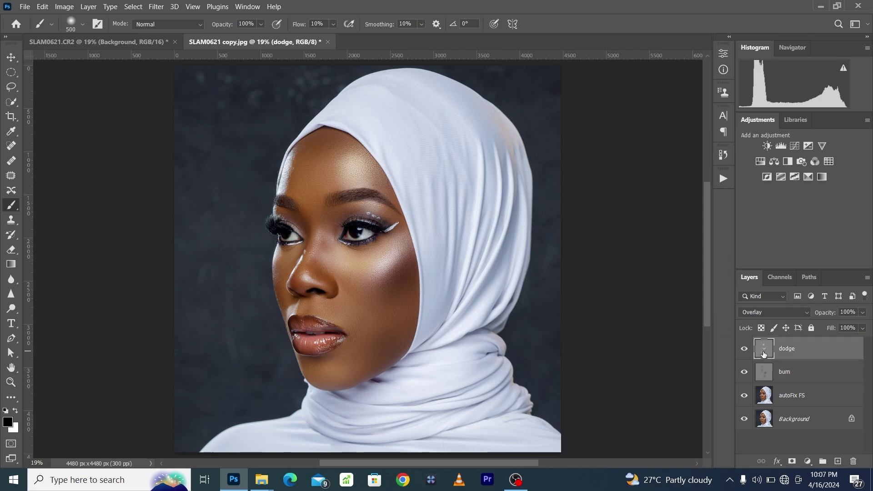
{"action": "left_click", "coordinate": [133, 6]}
{"action": "mouse_move", "coordinate": [156, 6]}
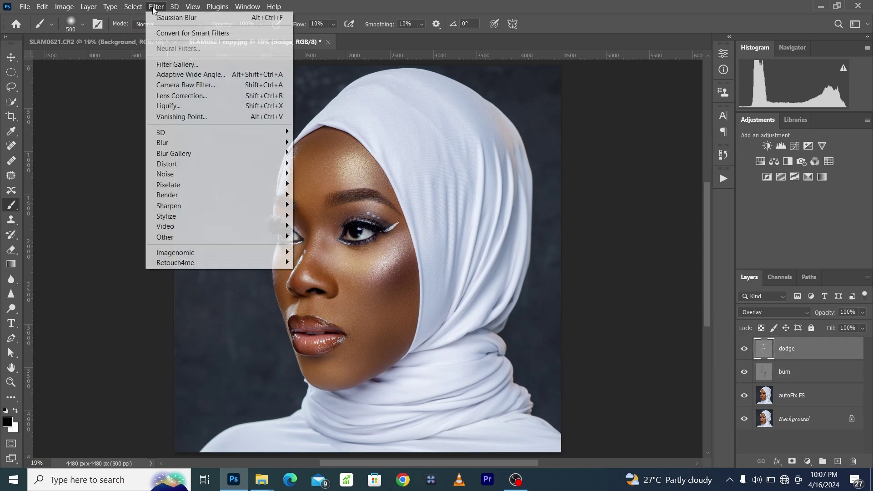
{"action": "mouse_move", "coordinate": [248, 141]}
{"action": "left_click", "coordinate": [334, 186]}
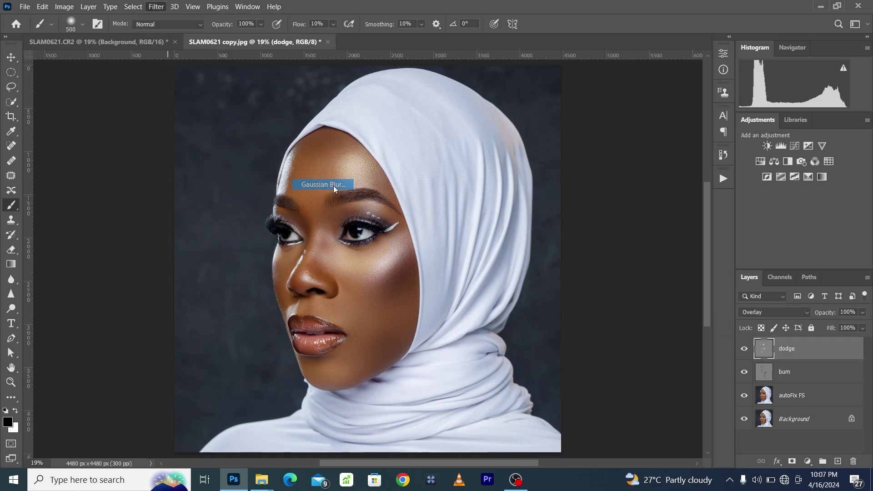
{"action": "left_click_drag", "start_coordinate": [598, 324], "coordinate": [598, 327]}
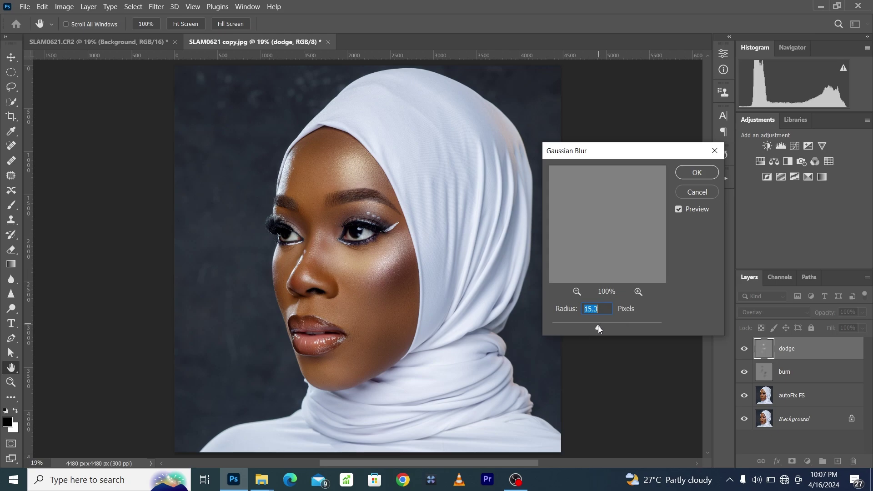
{"action": "type", "text": "60"}
{"action": "left_click", "coordinate": [691, 172]}
{"action": "key", "text": "b"}
{"action": "left_click", "coordinate": [744, 348]}
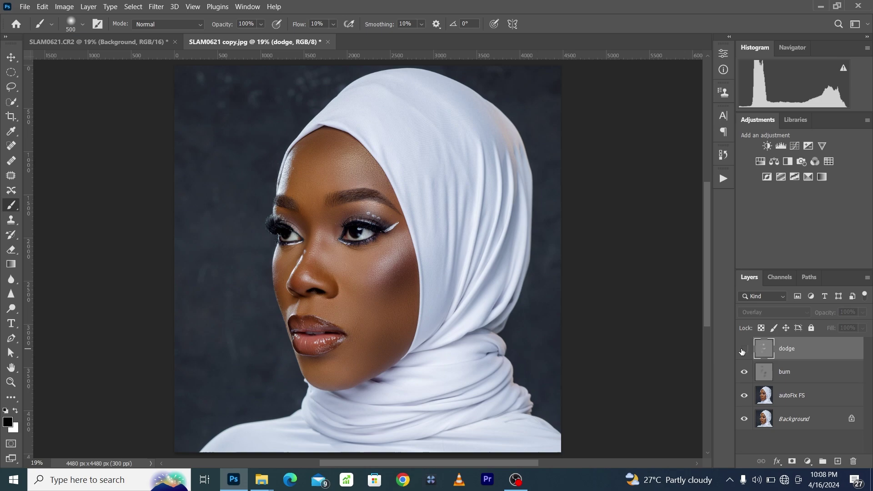
{"action": "left_click", "coordinate": [744, 349]}
Compare the face up close with the dodge layer and the burn layer each hidden and shown
{"action": "left_click", "coordinate": [10, 383]}
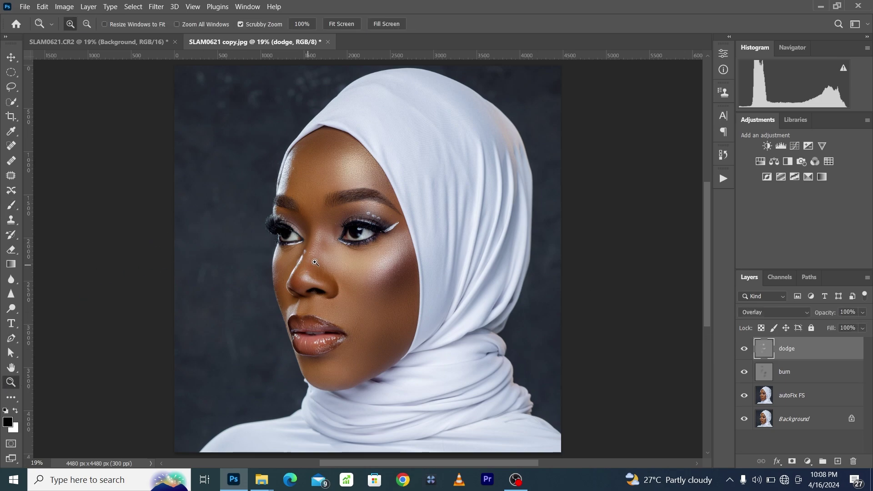
{"action": "left_click_drag", "start_coordinate": [315, 263], "coordinate": [350, 274]}
{"action": "left_click", "coordinate": [744, 349]}
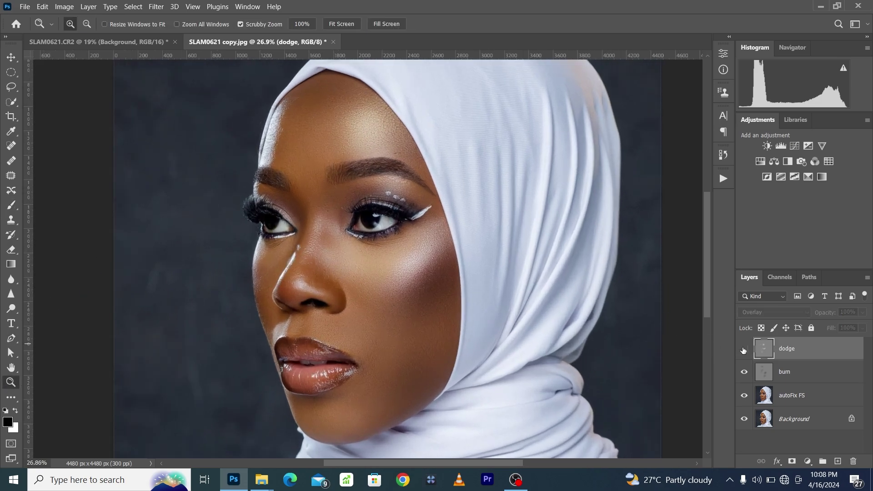
{"action": "left_click", "coordinate": [744, 349]}
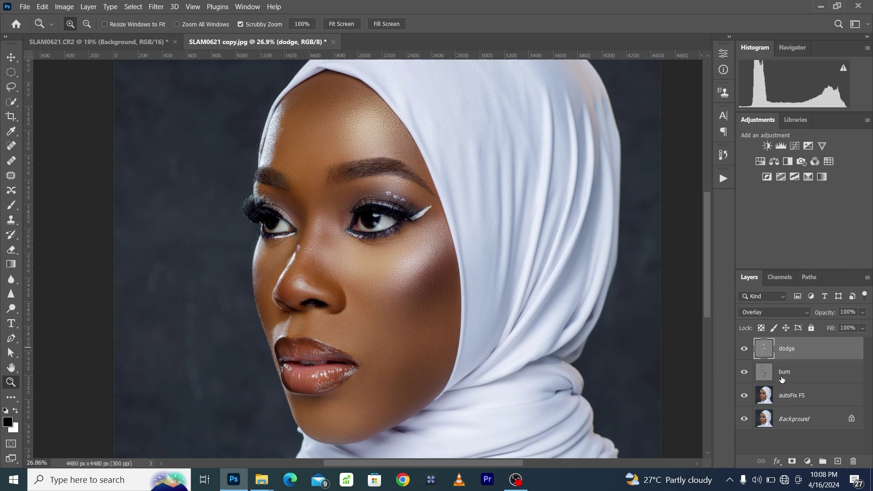
{"action": "left_click", "coordinate": [782, 378]}
{"action": "left_click", "coordinate": [741, 371]}
{"action": "left_click", "coordinate": [741, 372]}
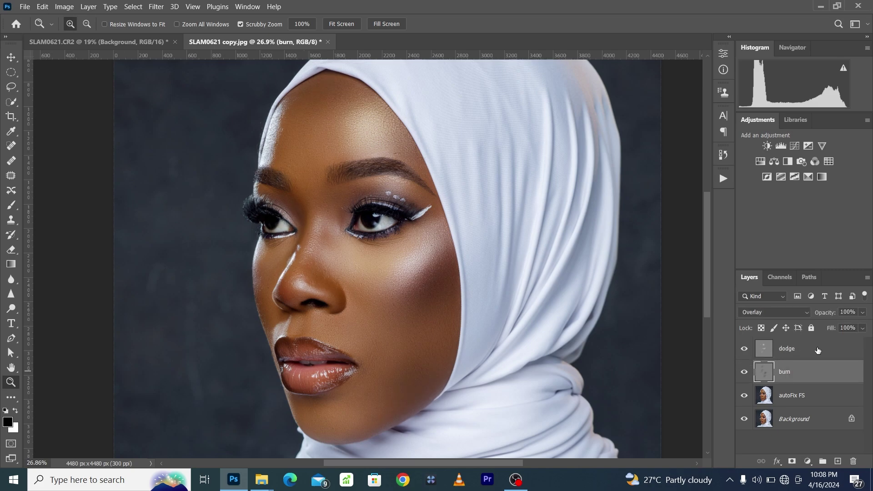
Group the dodge and burn layers and compare the portrait with the group hidden and shown
{"action": "left_click", "coordinate": [794, 356], "text": "shift"}
{"action": "left_click_drag", "start_coordinate": [798, 361], "coordinate": [822, 460]}
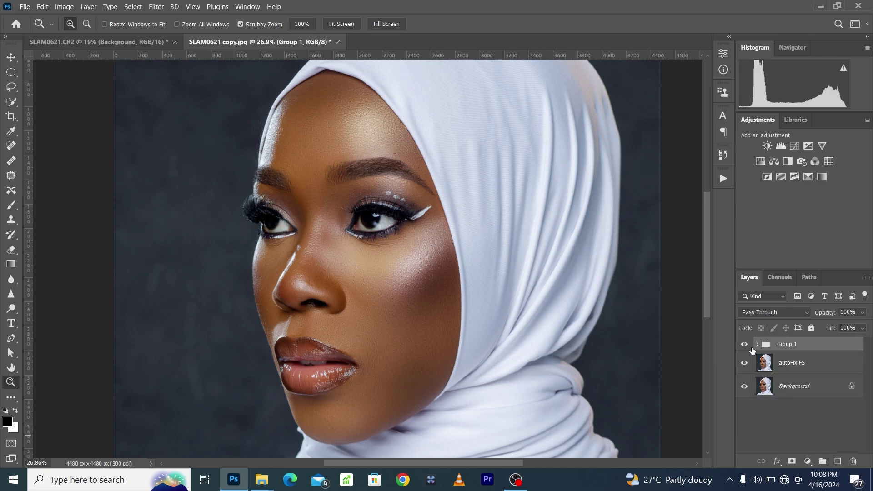
{"action": "left_click", "coordinate": [744, 345]}
{"action": "left_click", "coordinate": [744, 345]}
Set the dodge and burn group's opacity to 79%, rename it dnb, and compare the portrait with it hidden and shown
{"action": "left_click_drag", "start_coordinate": [831, 312], "coordinate": [819, 317]}
{"action": "double_click", "coordinate": [787, 345]}
{"action": "key", "text": "Return"}
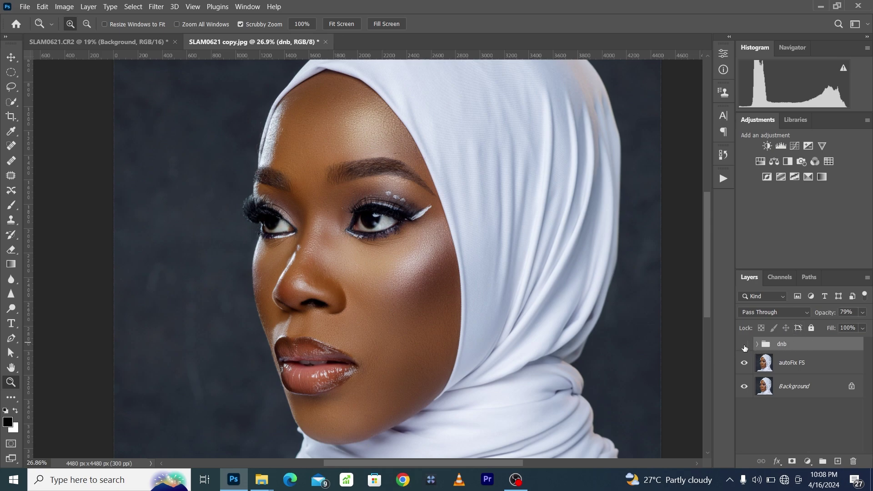
{"action": "left_click", "coordinate": [744, 345]}
{"action": "left_click", "coordinate": [744, 346]}
Add a Solid Color fill layer in brown #9a502a above the dnb group
{"action": "left_click", "coordinate": [807, 462]}
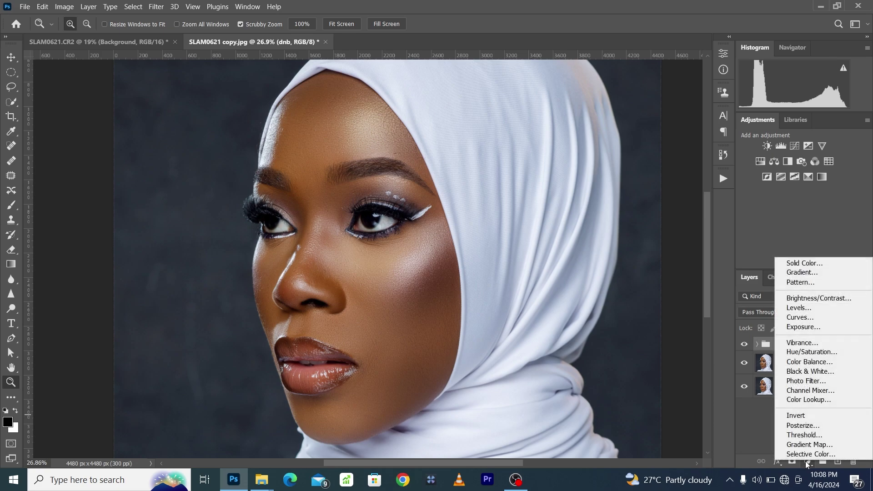
{"action": "left_click", "coordinate": [814, 263]}
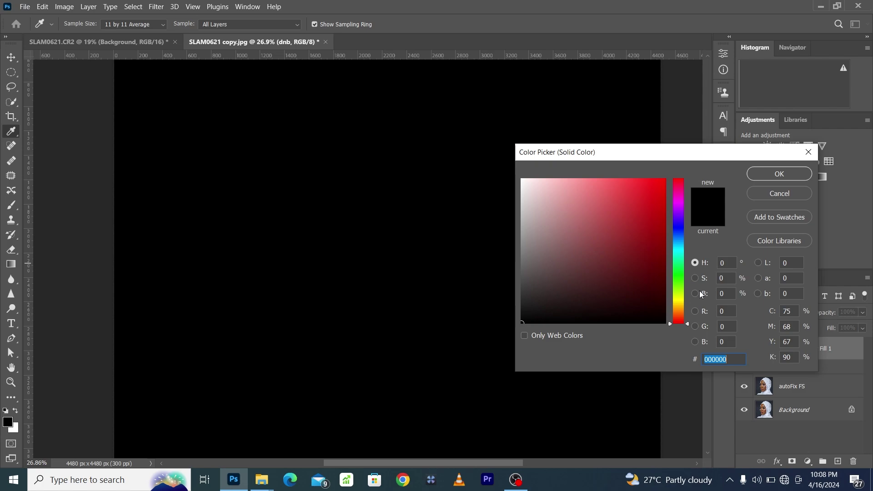
{"action": "type", "text": "9a"}
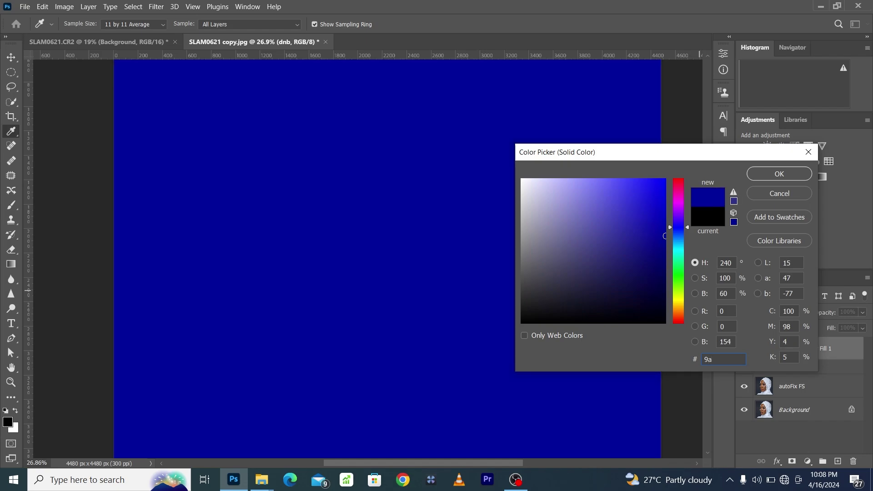
{"action": "type", "text": "50"}
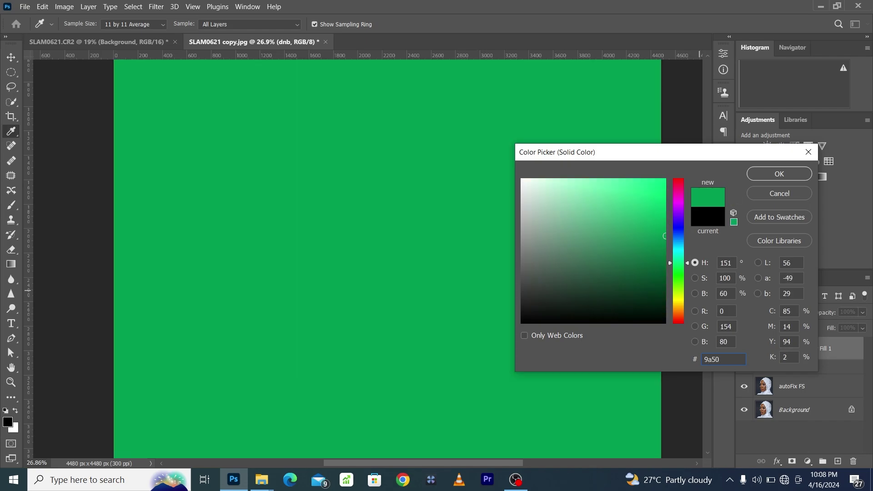
{"action": "type", "text": "2a"}
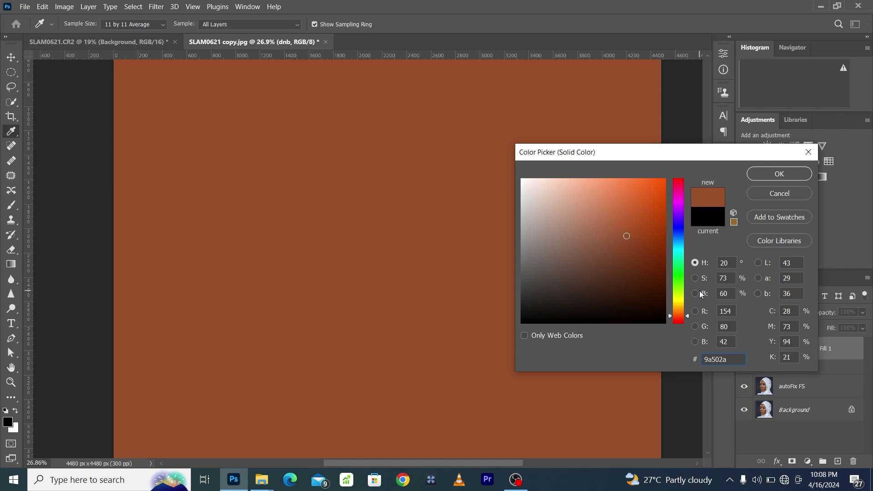
{"action": "left_click", "coordinate": [769, 174]}
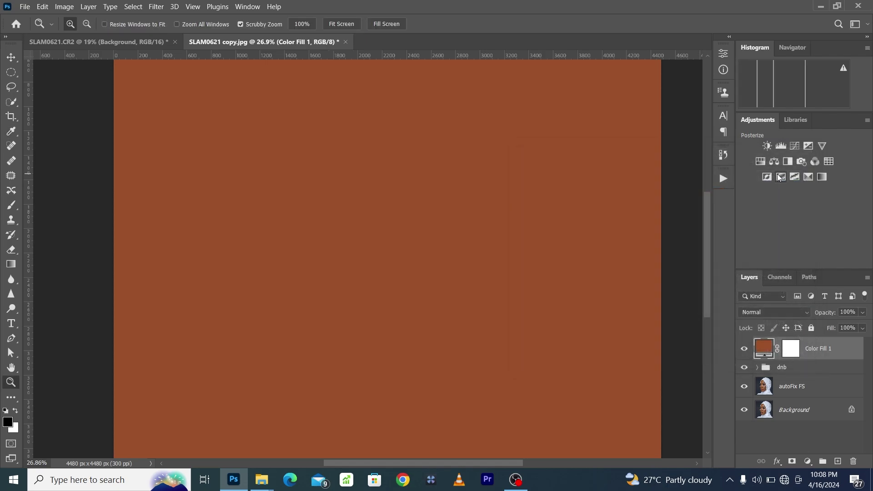
Blend the brown fill layer in Soft Light at 41% opacity and compare the whole portrait with it hidden and shown
{"action": "left_click", "coordinate": [762, 313]}
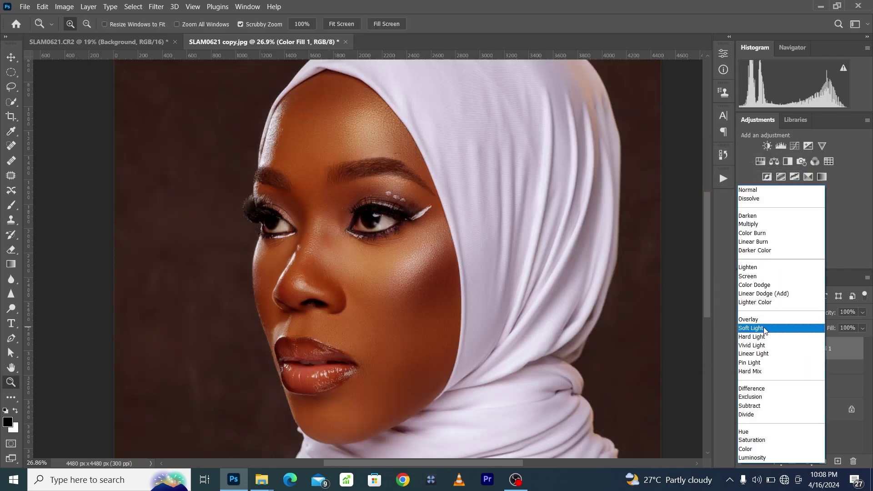
{"action": "left_click", "coordinate": [764, 329]}
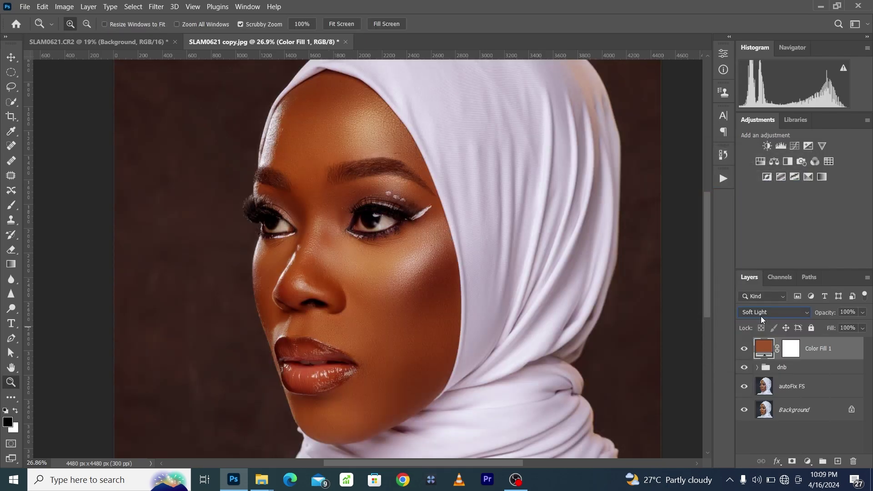
{"action": "mouse_move", "coordinate": [819, 312]}
{"action": "left_mouse_down"}
{"action": "mouse_move", "coordinate": [802, 318]}
{"action": "mouse_move", "coordinate": [817, 315]}
{"action": "left_mouse_up"}
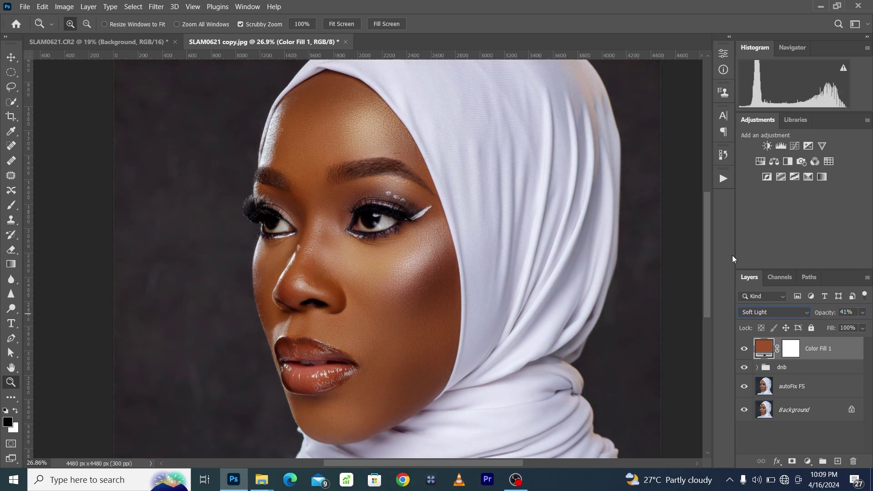
{"action": "left_click", "coordinate": [200, 7]}
{"action": "left_click", "coordinate": [224, 105]}
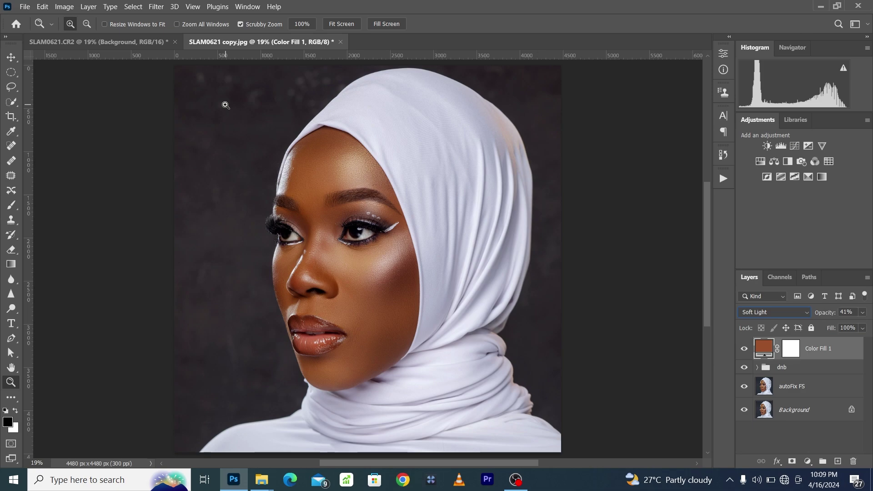
{"action": "left_click", "coordinate": [744, 348]}
{"action": "left_click", "coordinate": [744, 349]}
Invert the brown fill layer's mask to black and paint white over the nose and cheek with a 900-pixel brush
{"action": "left_click", "coordinate": [789, 354]}
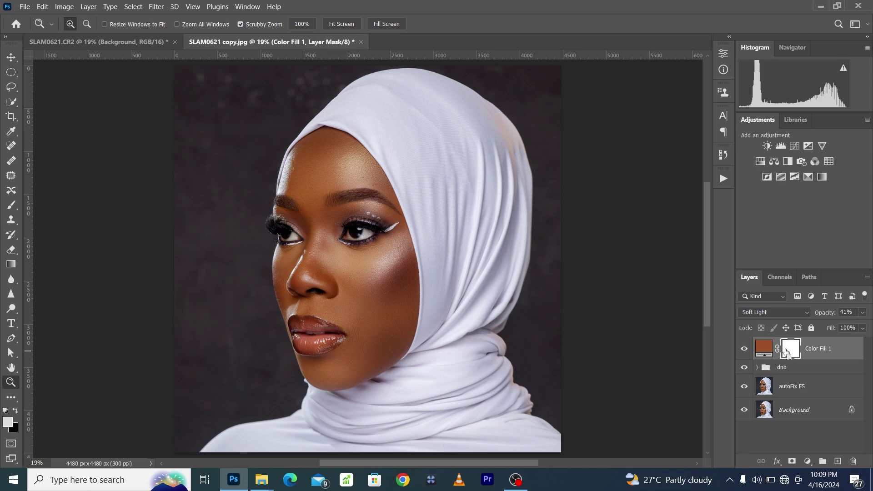
{"action": "key", "text": "ctrl+i"}
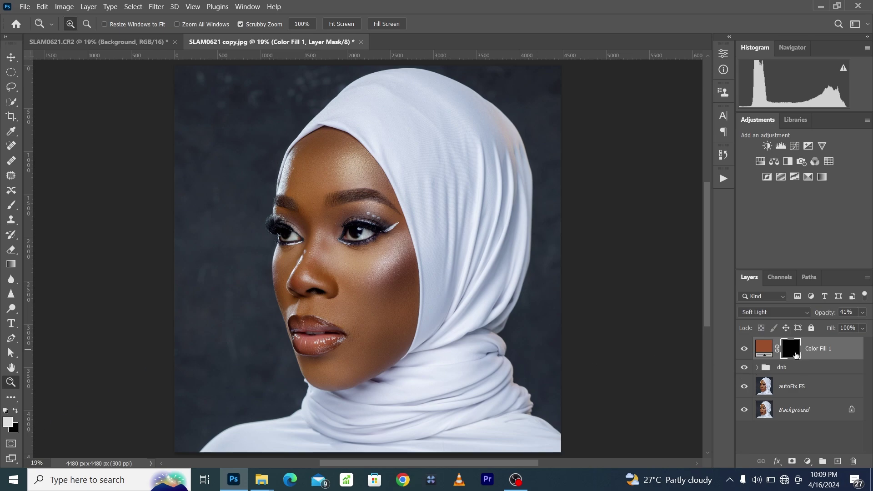
{"action": "left_click", "coordinate": [11, 205]}
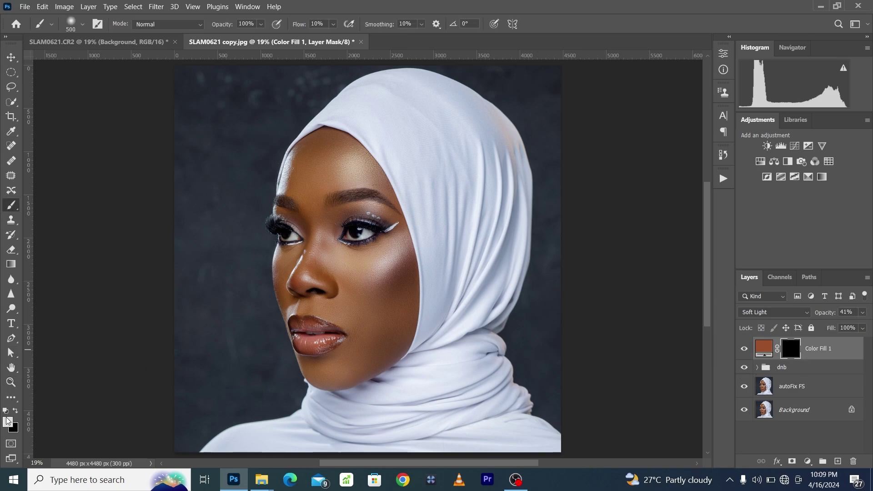
{"action": "key", "text": "bracketright"}
{"action": "key", "text": "bracketright"}
{"action": "key", "text": "bracketright"}
{"action": "key", "text": "bracketright"}
{"action": "left_click_drag", "start_coordinate": [341, 263], "coordinate": [380, 298]}
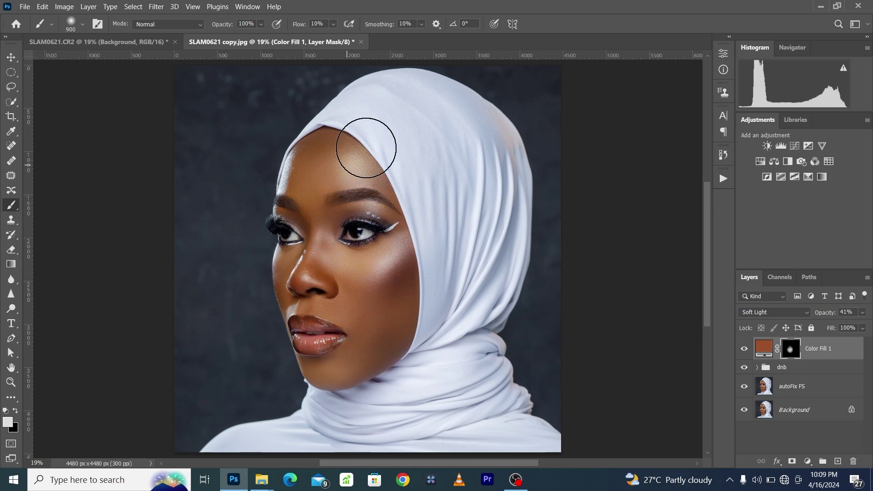
Raise the brush flow to 42%, paint white on the mask from forehead to cheek, and check the coverage with the mask overlay
{"action": "left_click_drag", "start_coordinate": [301, 25], "coordinate": [318, 25]}
{"action": "key", "text": "bracketright"}
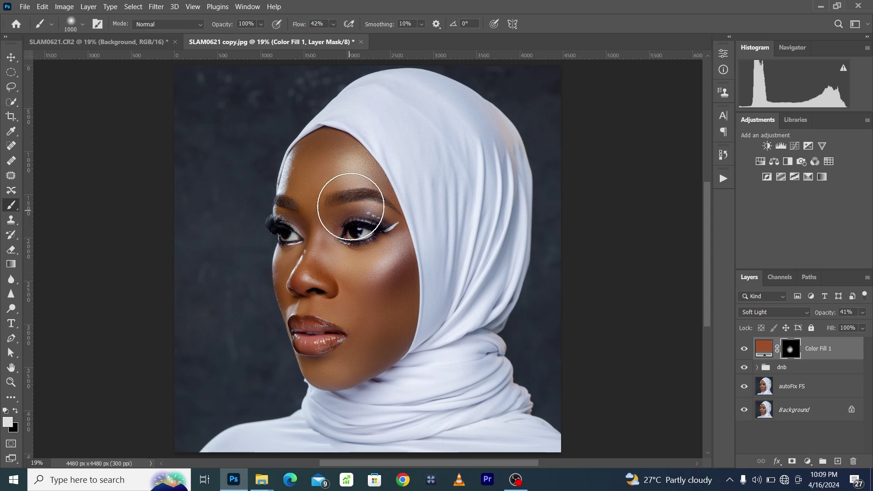
{"action": "key", "text": "bracketleft"}
{"action": "mouse_move", "coordinate": [351, 206]}
{"action": "left_mouse_down"}
{"action": "mouse_move", "coordinate": [335, 156]}
{"action": "mouse_move", "coordinate": [363, 204]}
{"action": "mouse_move", "coordinate": [307, 247]}
{"action": "mouse_move", "coordinate": [310, 268]}
{"action": "mouse_move", "coordinate": [360, 335]}
{"action": "mouse_move", "coordinate": [363, 315]}
{"action": "left_mouse_up"}
{"action": "key", "text": "backslash"}
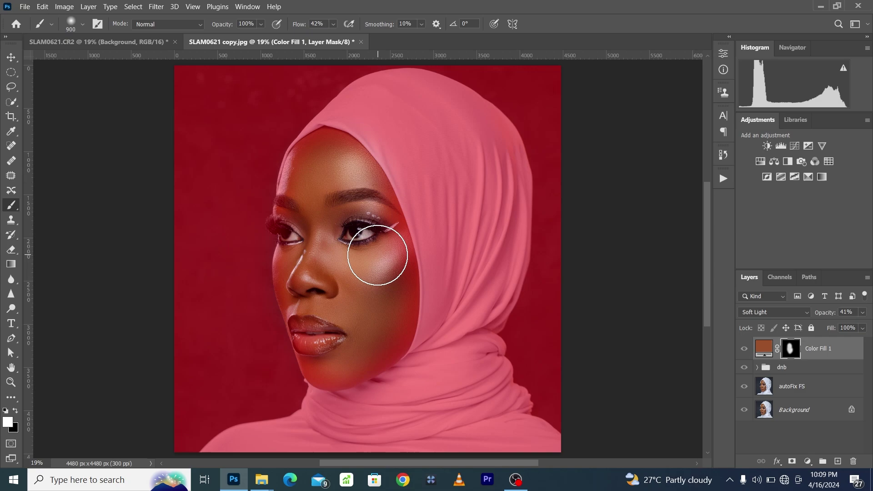
{"action": "key", "text": "backslash"}
With the mask overlay shown, paint white over the remaining face, lips and chin using 800 to 600-pixel brushes, and hide the fill layer to compare
{"action": "key", "text": "backslash"}
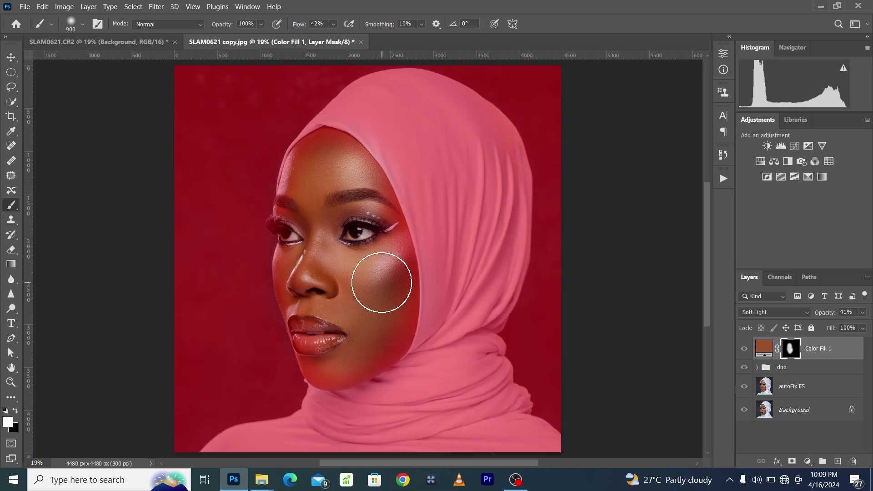
{"action": "key", "text": "bracketleft"}
{"action": "mouse_move", "coordinate": [382, 283]}
{"action": "left_mouse_down"}
{"action": "mouse_move", "coordinate": [379, 337]}
{"action": "mouse_move", "coordinate": [388, 330]}
{"action": "mouse_move", "coordinate": [383, 337]}
{"action": "mouse_move", "coordinate": [394, 270]}
{"action": "mouse_move", "coordinate": [380, 229]}
{"action": "left_mouse_up"}
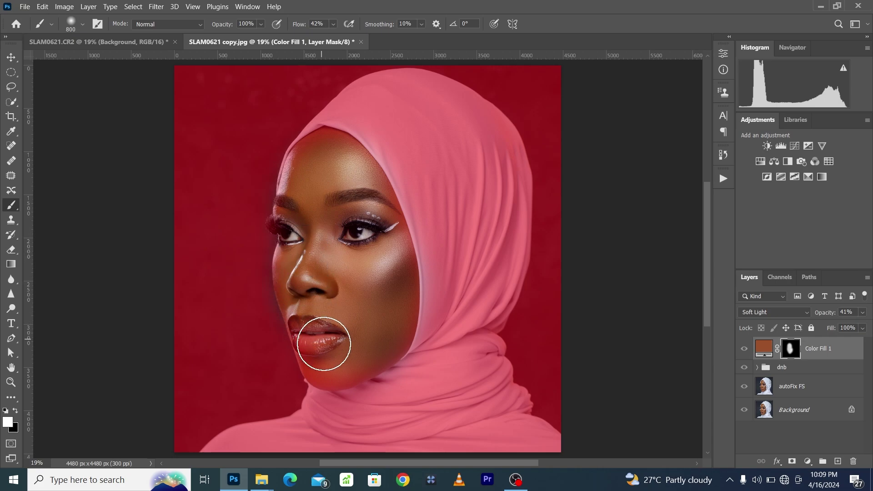
{"action": "key", "text": "bracketleft"}
{"action": "key", "text": "bracketleft"}
{"action": "left_click_drag", "start_coordinate": [324, 344], "coordinate": [327, 357]}
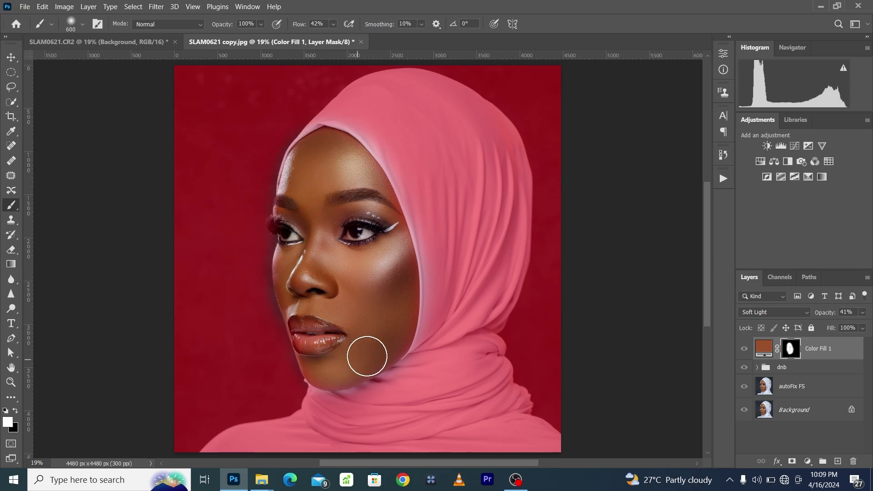
{"action": "key", "text": "backslash"}
{"action": "left_click", "coordinate": [744, 349]}
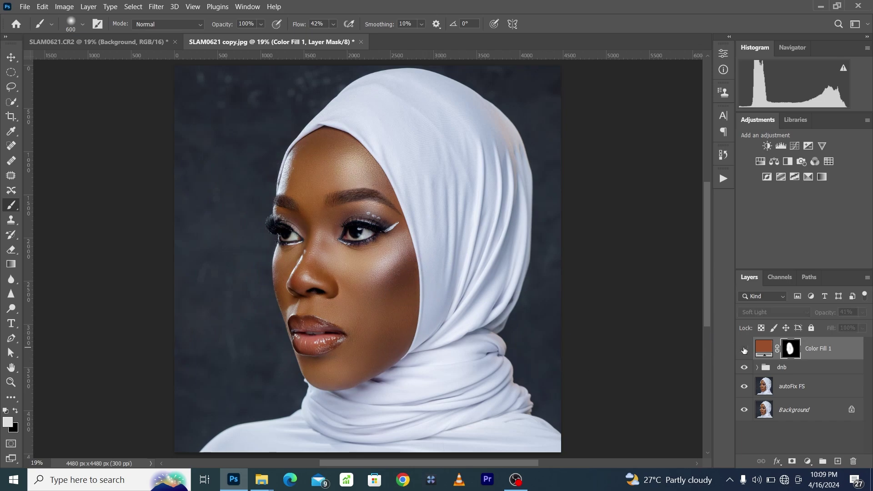
Show the brown fill layer again and compare the forehead, eyes, cheek and lips up close with it hidden and shown
{"action": "left_click", "coordinate": [744, 349]}
{"action": "left_click", "coordinate": [11, 382]}
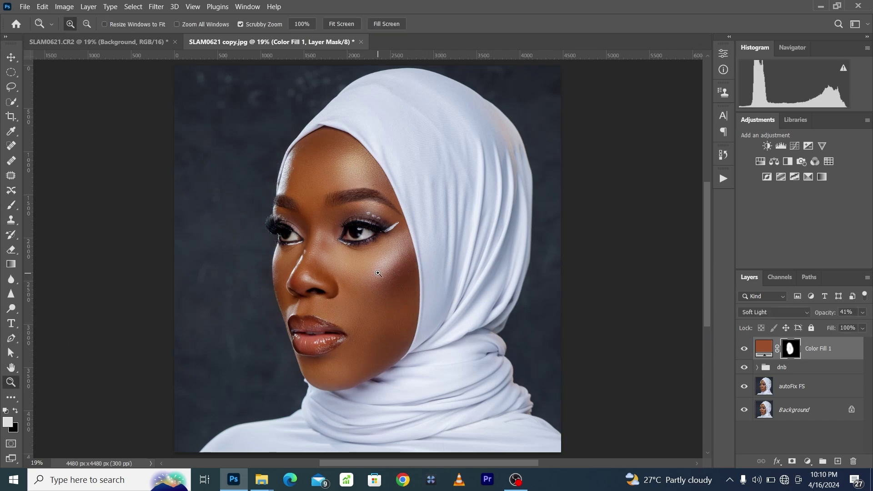
{"action": "left_click_drag", "start_coordinate": [378, 273], "coordinate": [391, 277]}
{"action": "scroll", "coordinate": [360, 302], "scroll_direction": "down", "scroll_amount": 1}
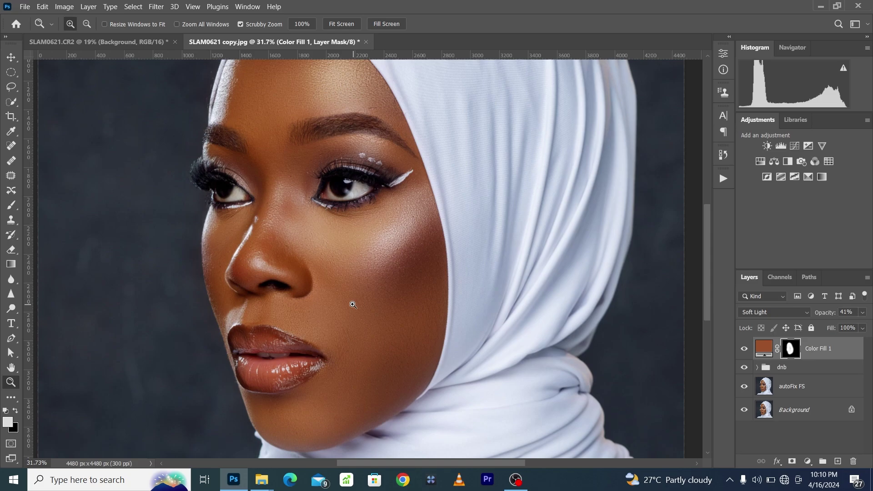
{"action": "left_click", "coordinate": [744, 349]}
{"action": "left_click", "coordinate": [744, 349]}
{"action": "scroll", "coordinate": [415, 337], "scroll_direction": "up", "scroll_amount": 2}
{"action": "left_click_drag", "start_coordinate": [287, 118], "coordinate": [688, 300]}
{"action": "left_click", "coordinate": [744, 349]}
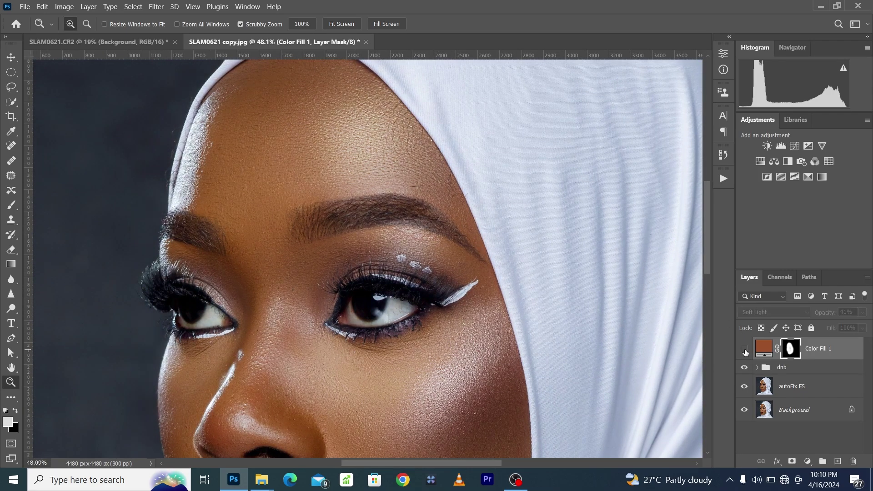
{"action": "left_click", "coordinate": [744, 349]}
{"action": "scroll", "coordinate": [378, 398], "scroll_direction": "down", "scroll_amount": 5}
{"action": "scroll", "coordinate": [379, 398], "scroll_direction": "down", "scroll_amount": 6}
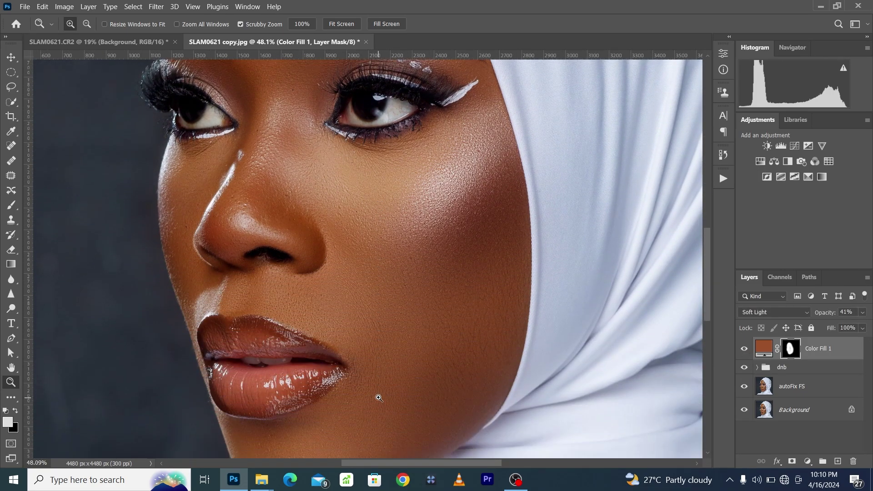
{"action": "scroll", "coordinate": [369, 262], "scroll_direction": "up", "scroll_amount": 1}
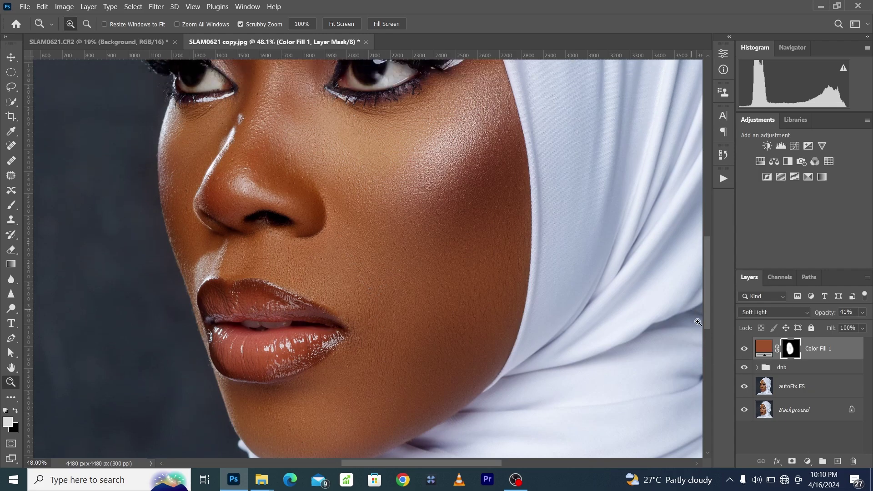
{"action": "scroll", "coordinate": [605, 302], "scroll_direction": "up", "scroll_amount": 2}
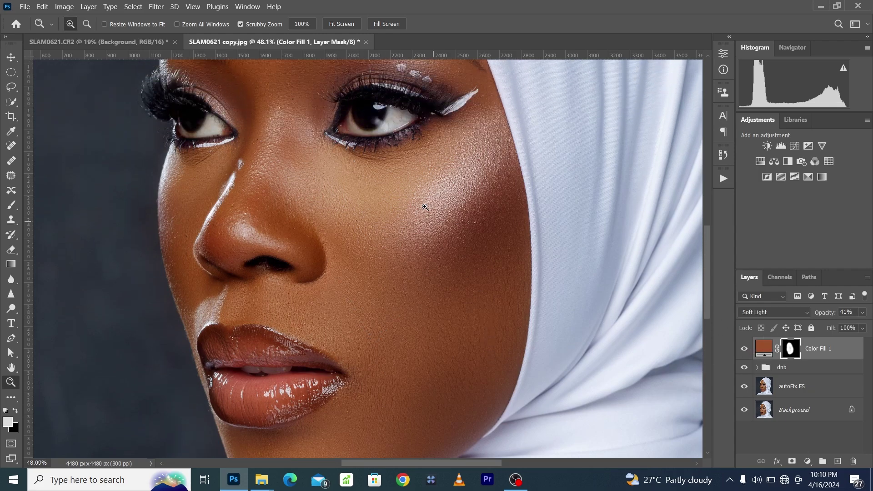
Review the whole portrait, then examine the lower face and cheek with the brown fill layer hidden and shown
{"action": "left_click", "coordinate": [194, 7]}
{"action": "left_click", "coordinate": [229, 108]}
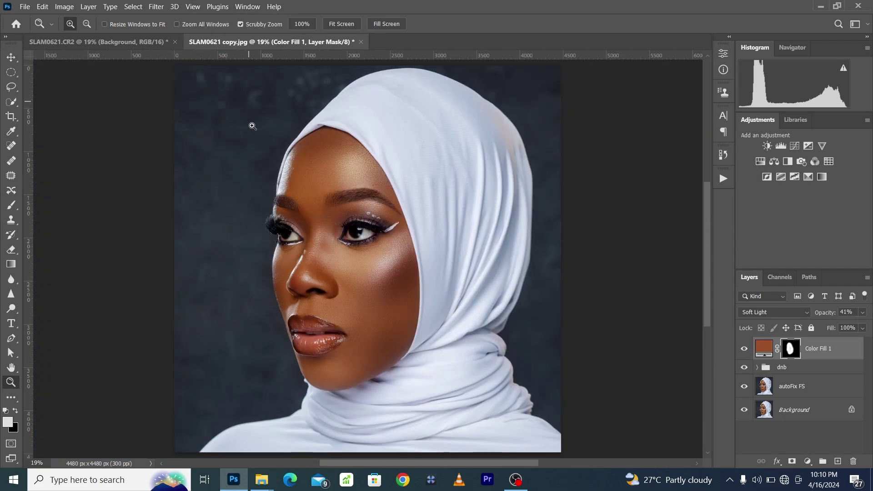
{"action": "left_click_drag", "start_coordinate": [348, 297], "coordinate": [375, 291]}
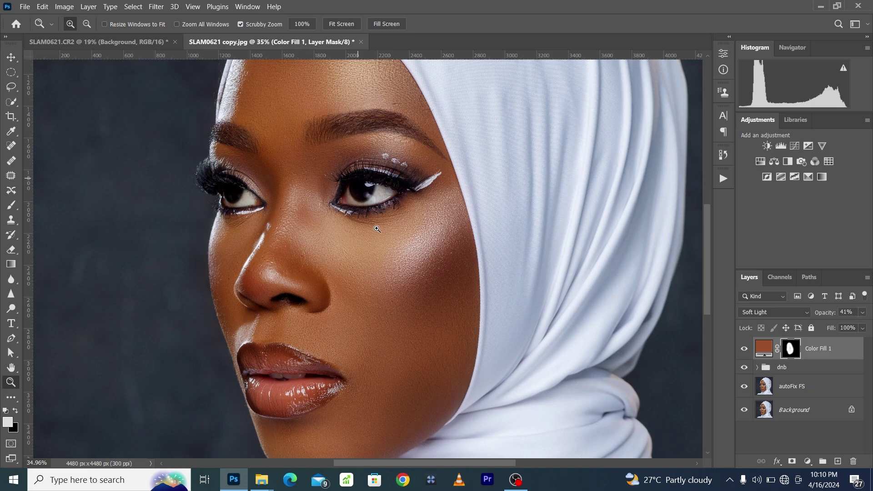
{"action": "scroll", "coordinate": [369, 284], "scroll_direction": "up", "scroll_amount": 2}
{"action": "scroll", "coordinate": [370, 284], "scroll_direction": "down", "scroll_amount": 3}
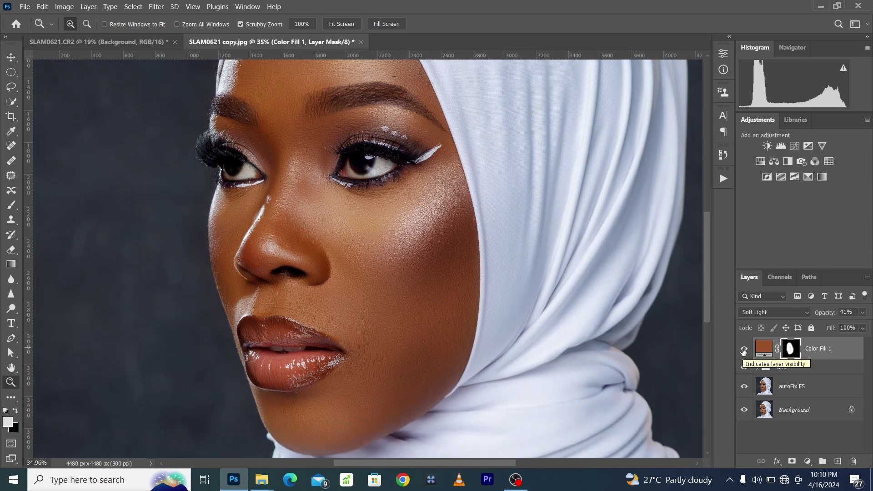
{"action": "left_click", "coordinate": [744, 349]}
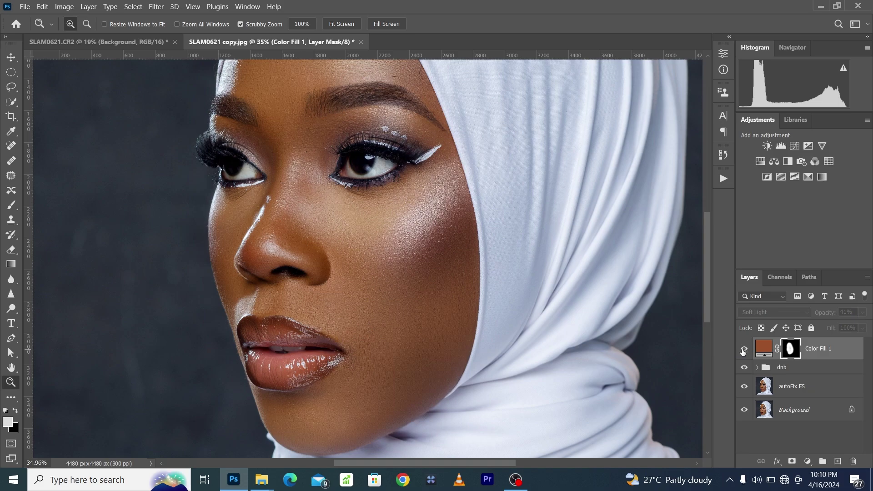
{"action": "left_click", "coordinate": [743, 349]}
{"action": "scroll", "coordinate": [370, 245], "scroll_direction": "down", "scroll_amount": 1}
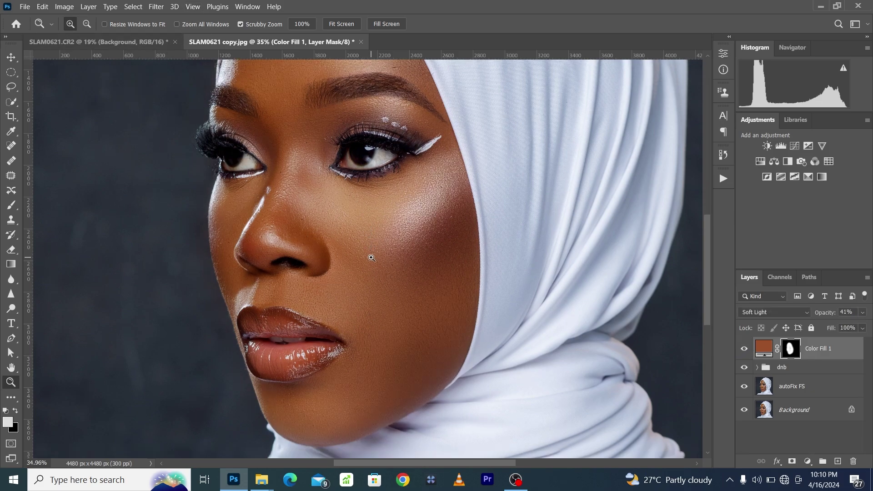
{"action": "scroll", "coordinate": [371, 258], "scroll_direction": "down", "scroll_amount": 1}
{"action": "scroll", "coordinate": [362, 241], "scroll_direction": "up", "scroll_amount": 3, "text": "alt"}
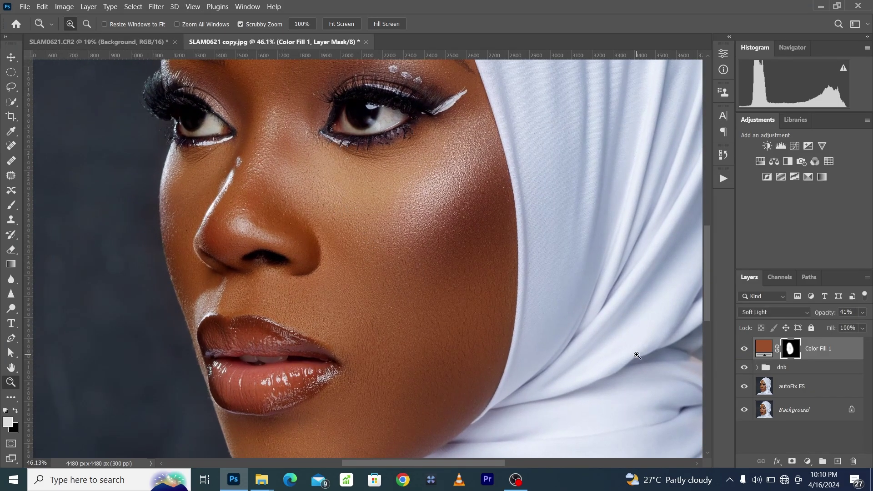
Compare the retouched cheek, nose and lips with the original Background layer shown alone
{"action": "left_click", "coordinate": [745, 410], "text": "alt"}
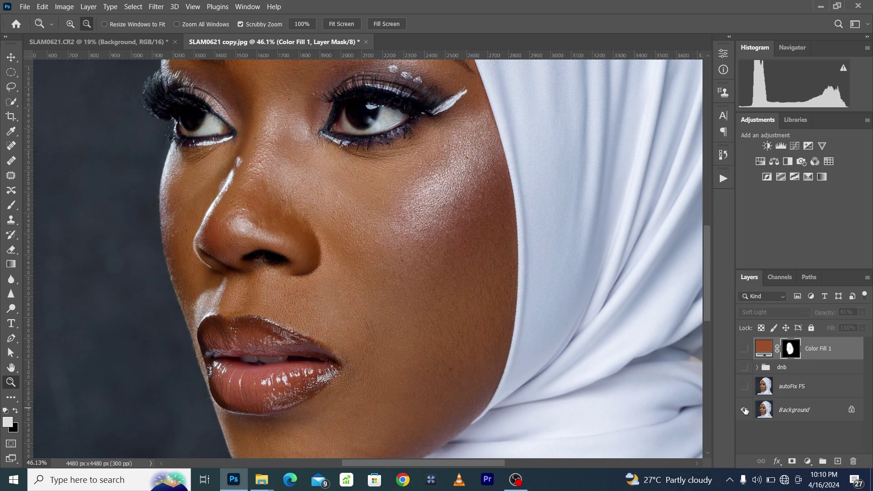
{"action": "left_click", "coordinate": [744, 409], "text": "alt"}
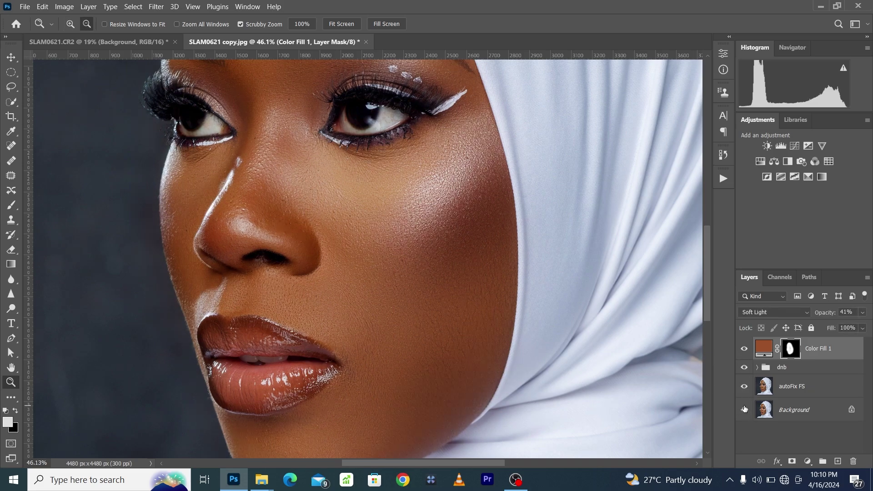
{"action": "scroll", "coordinate": [452, 300], "scroll_direction": "up", "scroll_amount": 2, "text": "alt"}
{"action": "scroll", "coordinate": [452, 299], "scroll_direction": "up", "scroll_amount": 2, "text": "alt"}
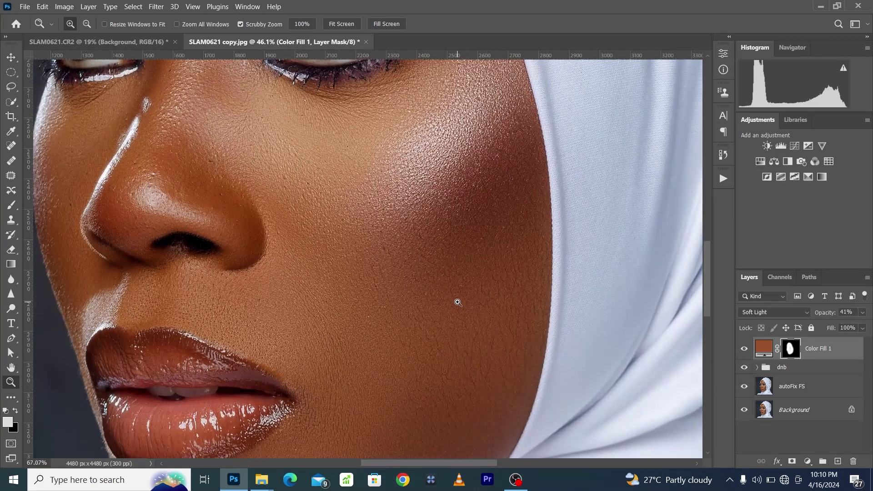
{"action": "left_click", "coordinate": [744, 411], "text": "alt"}
{"action": "left_click", "coordinate": [744, 410], "text": "alt"}
Display the list of recorded actions and check the full portrait and face with the brown fill layer hidden and shown
{"action": "left_click", "coordinate": [724, 180]}
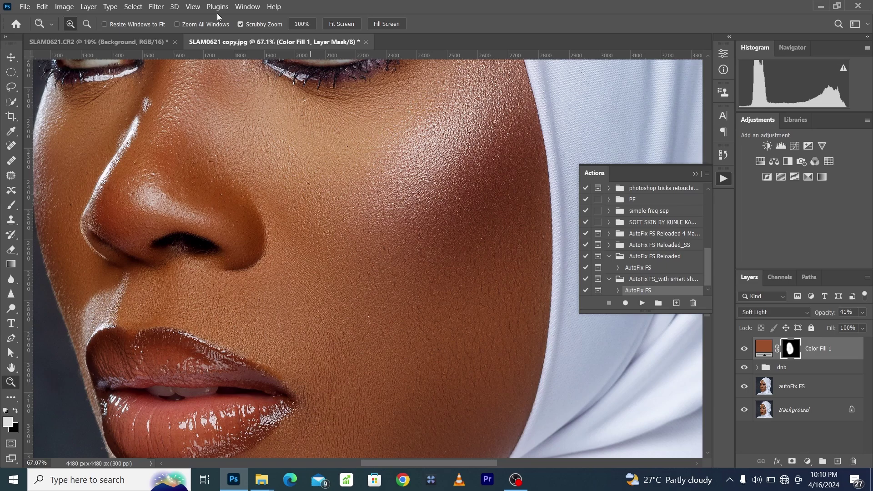
{"action": "left_click", "coordinate": [194, 9]}
{"action": "left_click", "coordinate": [204, 108]}
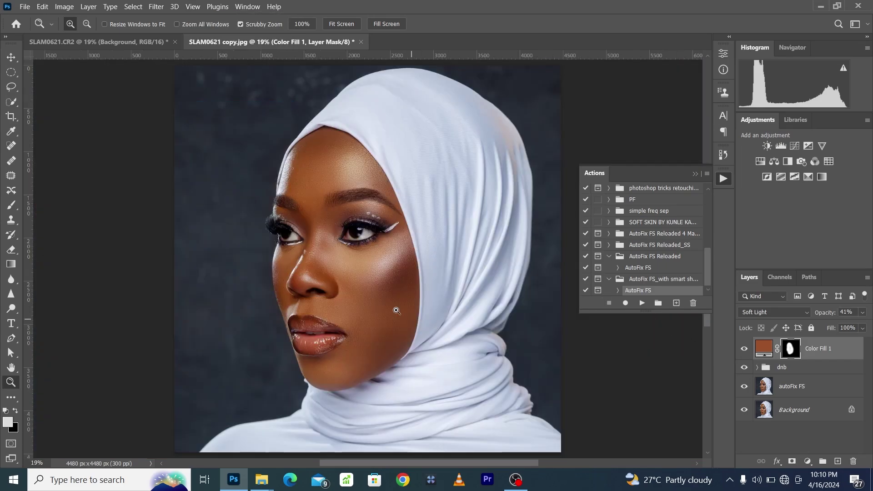
{"action": "left_click_drag", "start_coordinate": [396, 311], "coordinate": [422, 324]}
{"action": "left_click", "coordinate": [745, 349]}
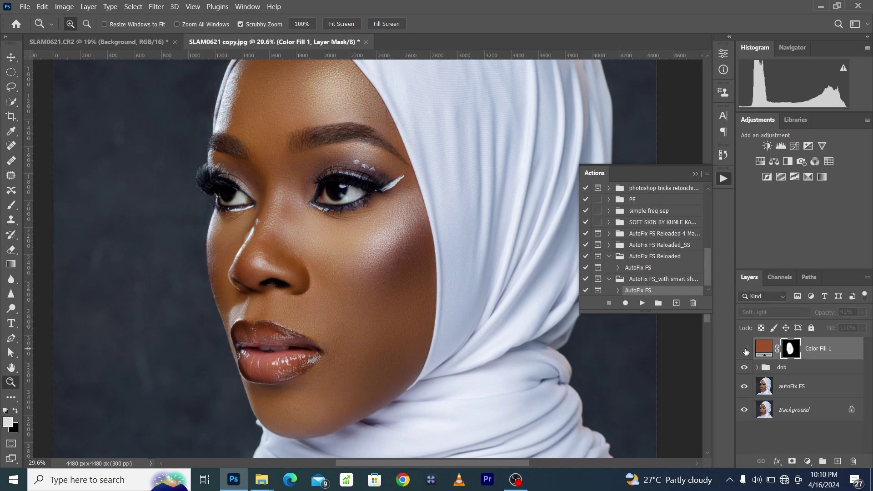
{"action": "left_click", "coordinate": [744, 349]}
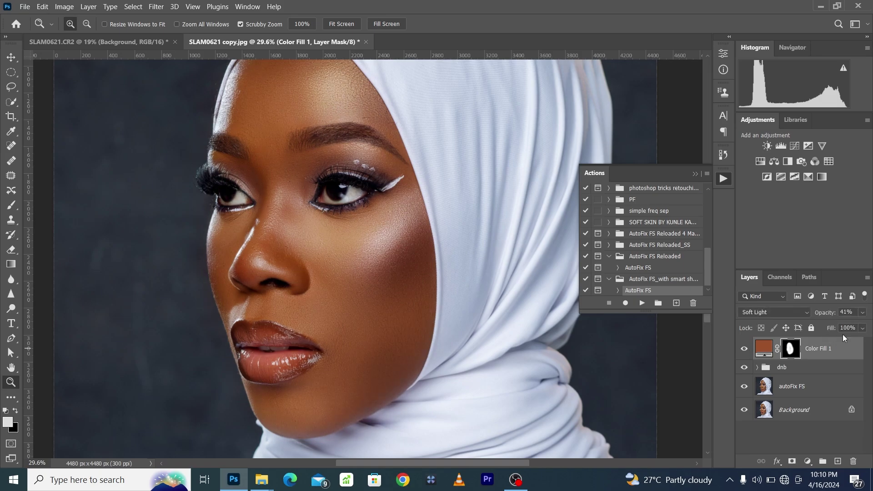
Stamp all visible layers into a new layer above the brown fill and rename it texture
{"action": "key", "text": "ctrl+shift+alt+e"}
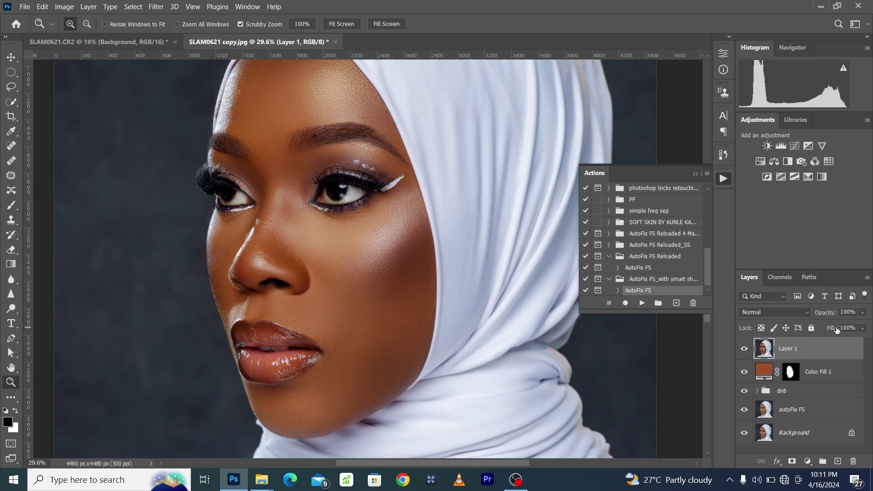
{"action": "double_click", "coordinate": [796, 349]}
{"action": "type", "text": "texture"}
{"action": "key", "text": "Return"}
Start the Camera Raw Filter on the texture layer and set the grain to 98 with a size of 53
{"action": "left_click", "coordinate": [156, 6]}
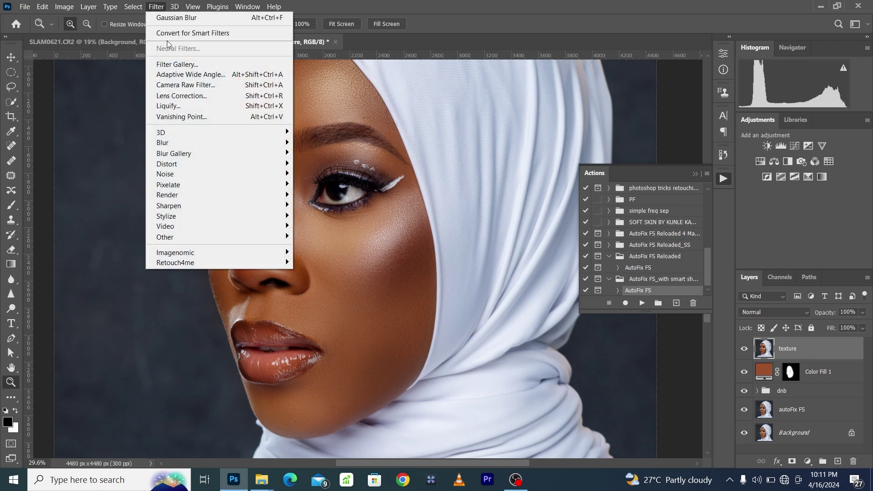
{"action": "left_click", "coordinate": [177, 86]}
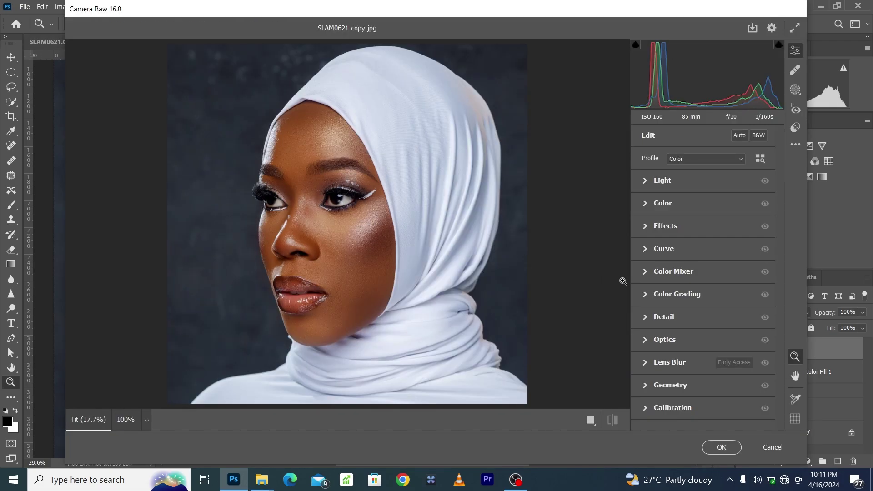
{"action": "left_click", "coordinate": [645, 226]}
{"action": "left_click_drag", "start_coordinate": [643, 326], "coordinate": [779, 338]}
{"action": "left_click_drag", "start_coordinate": [324, 243], "coordinate": [355, 256]}
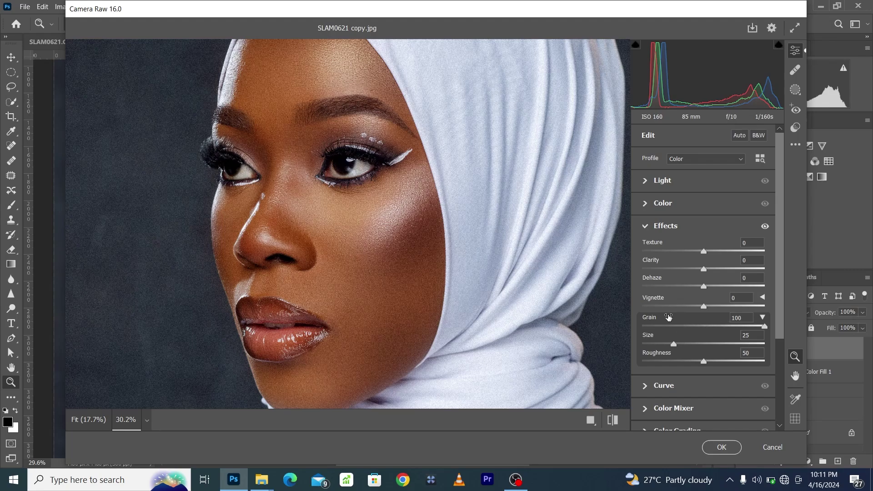
{"action": "mouse_move", "coordinate": [653, 337]}
{"action": "left_mouse_down"}
{"action": "mouse_move", "coordinate": [673, 335]}
{"action": "mouse_move", "coordinate": [661, 325]}
{"action": "left_mouse_up"}
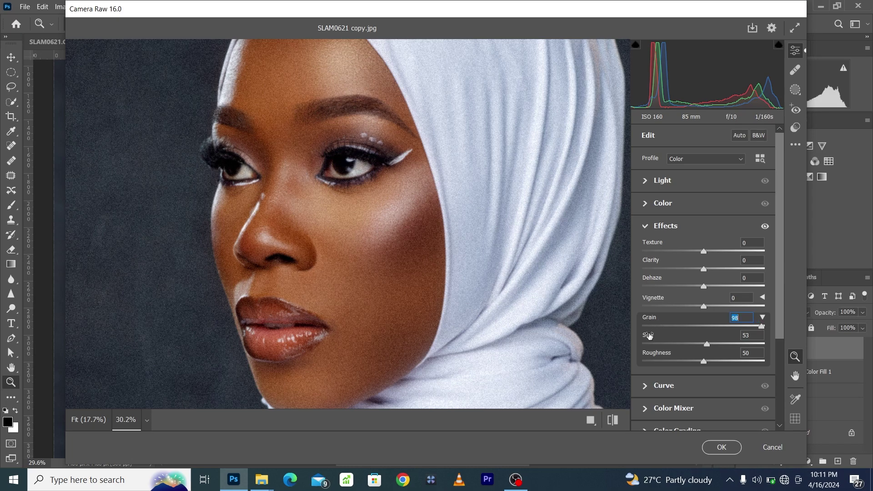
Compare before and after side by side, and set Texture to +36 and Clarity to +6
{"action": "left_click", "coordinate": [590, 419]}
{"action": "mouse_move", "coordinate": [291, 269]}
{"action": "left_mouse_down"}
{"action": "mouse_move", "coordinate": [243, 265]}
{"action": "mouse_move", "coordinate": [280, 276]}
{"action": "left_mouse_up"}
{"action": "mouse_move", "coordinate": [576, 286]}
{"action": "left_mouse_down"}
{"action": "mouse_move", "coordinate": [570, 291]}
{"action": "mouse_move", "coordinate": [578, 294]}
{"action": "left_mouse_up"}
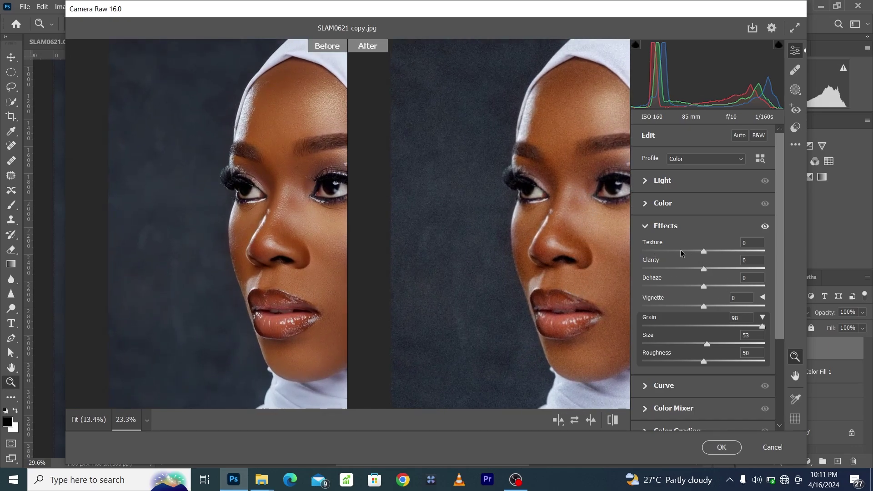
{"action": "left_click_drag", "start_coordinate": [657, 245], "coordinate": [668, 261]}
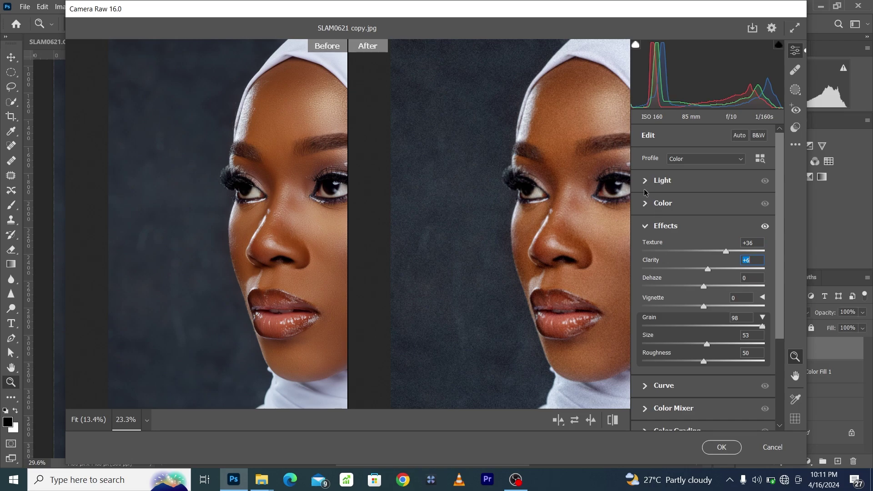
Set the color Temperature to +6 and Tint to +3, and check the whole portrait in the before and after comparison
{"action": "left_click", "coordinate": [647, 208]}
{"action": "left_click_drag", "start_coordinate": [659, 241], "coordinate": [667, 241]}
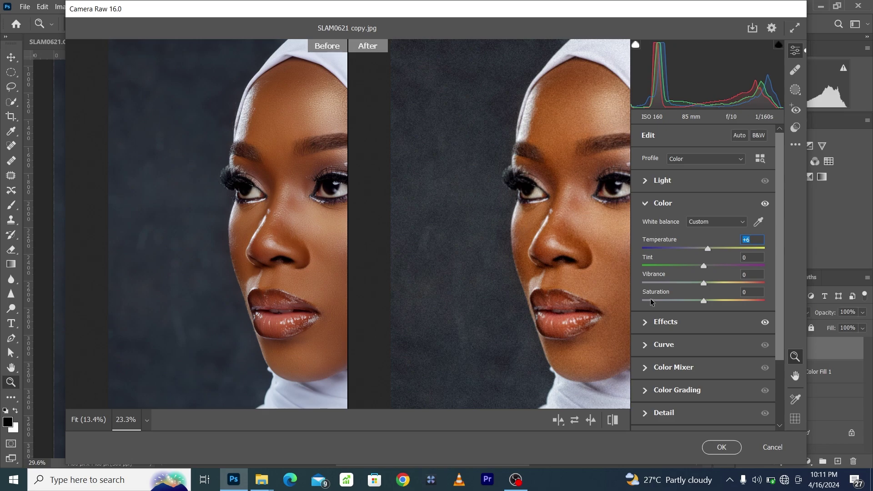
{"action": "left_click_drag", "start_coordinate": [664, 259], "coordinate": [654, 263]}
{"action": "left_click", "coordinate": [581, 263]}
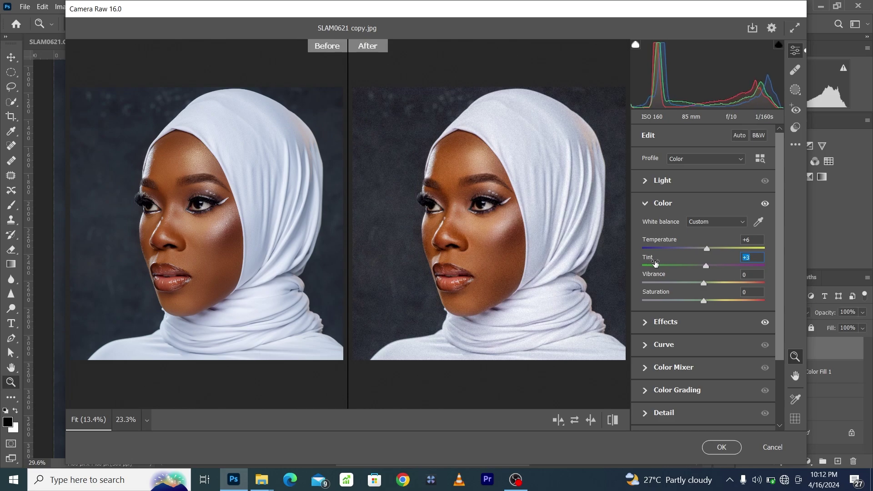
Set Sharpening to 59 with a radius of 2.1, inspect the cheek texture up close, and apply the Camera Raw Filter
{"action": "scroll", "coordinate": [666, 315], "scroll_direction": "down", "scroll_amount": 2}
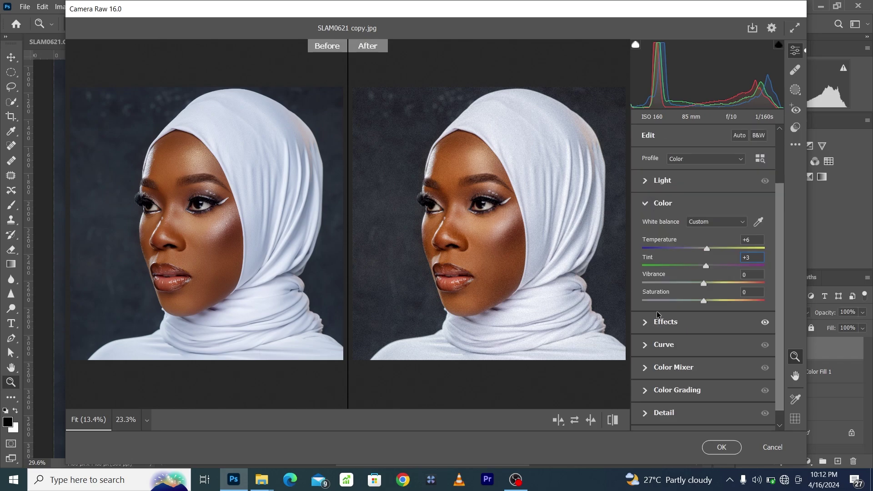
{"action": "scroll", "coordinate": [643, 350], "scroll_direction": "down", "scroll_amount": 2}
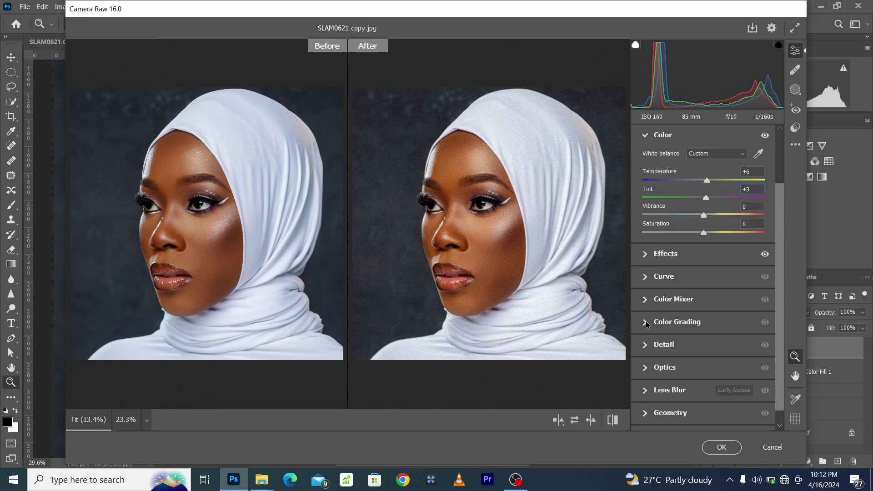
{"action": "left_click", "coordinate": [645, 344]}
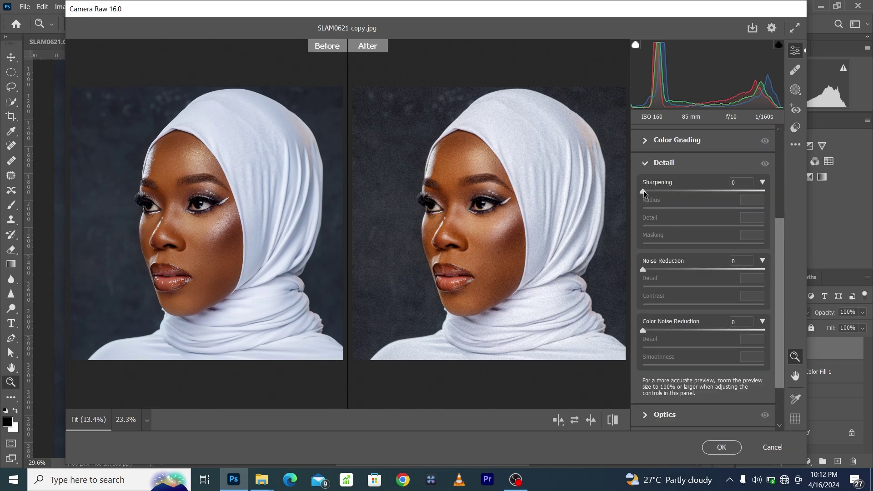
{"action": "left_click_drag", "start_coordinate": [643, 192], "coordinate": [719, 211]}
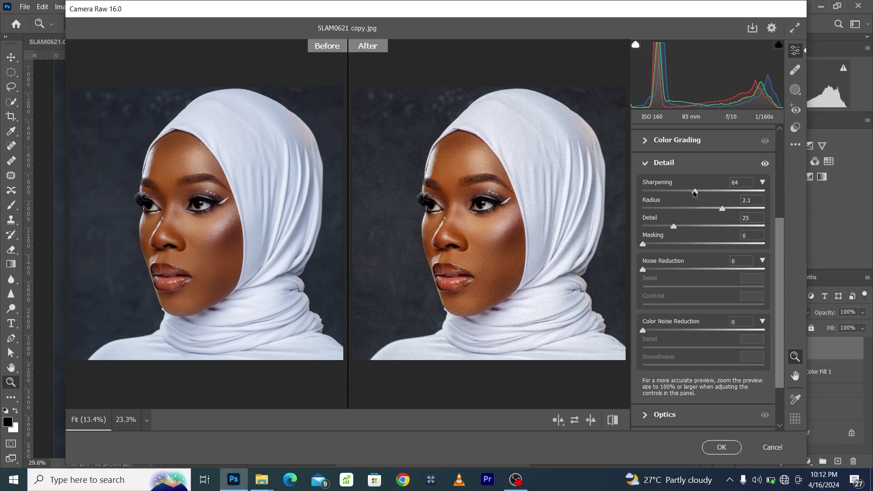
{"action": "scroll", "coordinate": [509, 257], "scroll_direction": "up", "scroll_amount": 3}
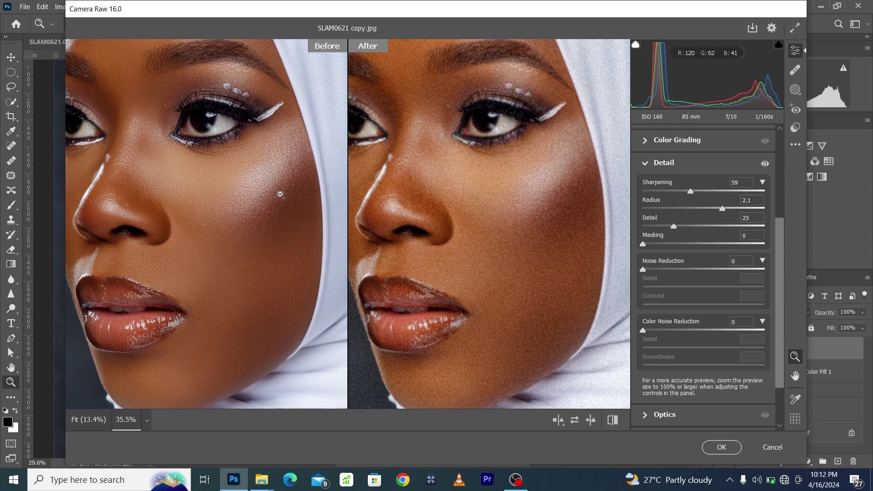
{"action": "left_click", "coordinate": [722, 447]}
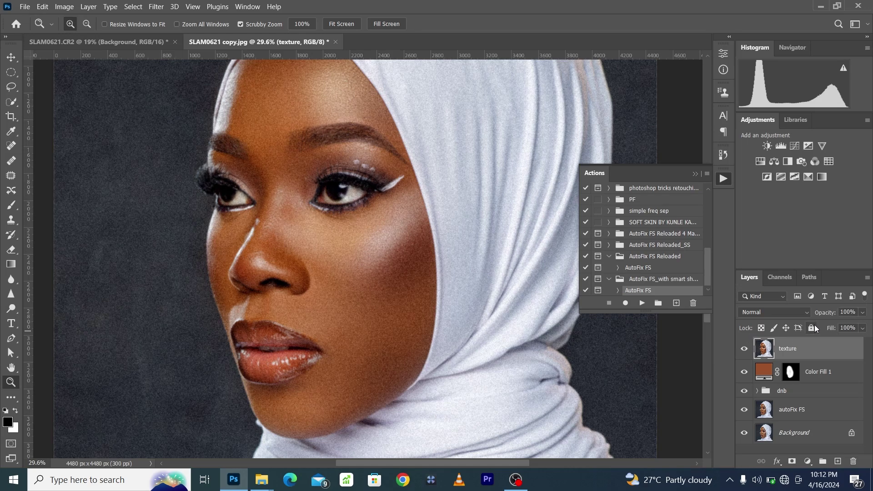
Lower the texture layer's opacity to 55% and add a white layer mask to it
{"action": "left_click_drag", "start_coordinate": [821, 314], "coordinate": [807, 317]}
{"action": "left_click", "coordinate": [792, 461]}
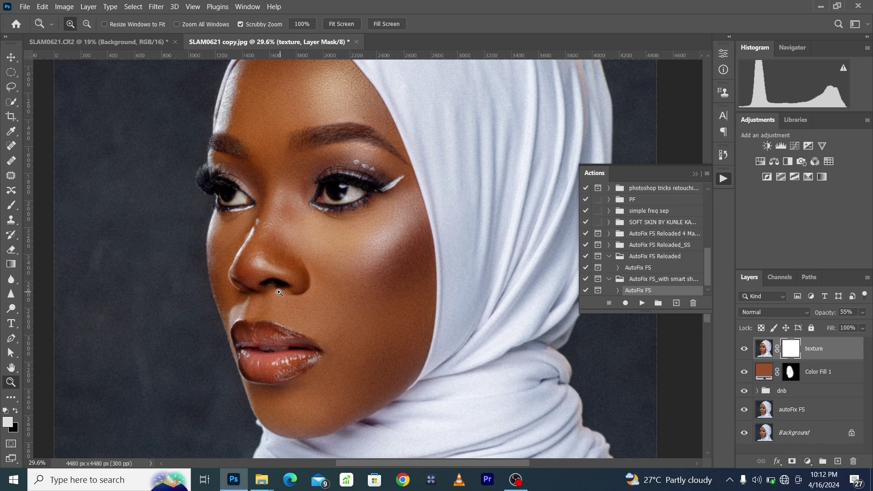
Invert the texture layer's mask to black and reveal the texture on the forehead with a soft white 700 px brush at 42% flow
{"action": "key", "text": "ctrl+i"}
{"action": "left_click", "coordinate": [11, 205]}
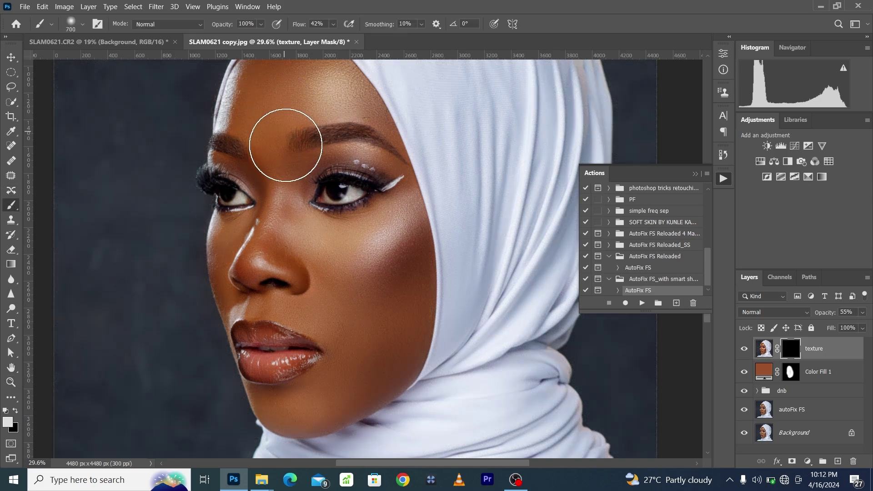
{"action": "mouse_move", "coordinate": [286, 145]}
{"action": "left_mouse_down"}
{"action": "mouse_move", "coordinate": [306, 119]}
{"action": "mouse_move", "coordinate": [291, 171]}
{"action": "mouse_move", "coordinate": [269, 142]}
{"action": "mouse_move", "coordinate": [292, 96]}
{"action": "mouse_move", "coordinate": [322, 108]}
{"action": "mouse_move", "coordinate": [308, 132]}
{"action": "left_mouse_up"}
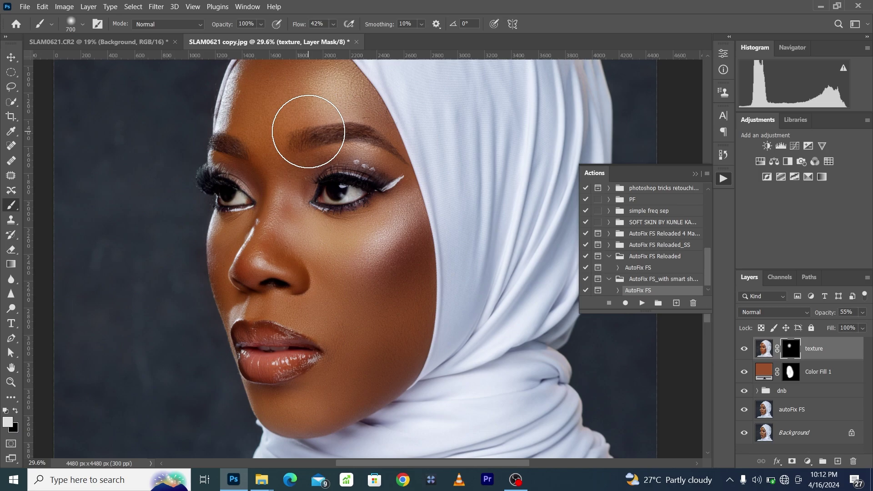
Paint white on the texture mask over the nose, cheeks and chin, varying the brush size between 400 and 700 px
{"action": "scroll", "coordinate": [314, 150], "scroll_direction": "up", "scroll_amount": 2}
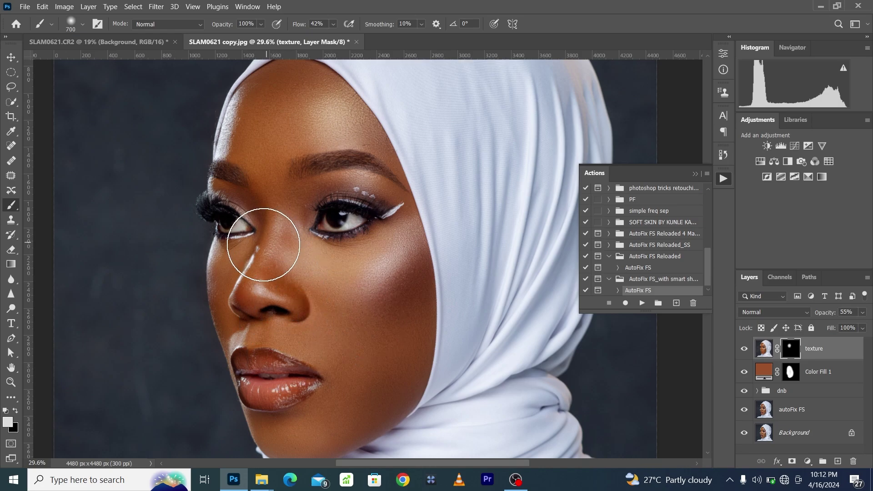
{"action": "left_click_drag", "start_coordinate": [263, 244], "coordinate": [301, 360]}
{"action": "scroll", "coordinate": [314, 368], "scroll_direction": "down", "scroll_amount": 2}
{"action": "key", "text": "bracketleft"}
{"action": "key", "text": "bracketleft"}
{"action": "key", "text": "bracketleft"}
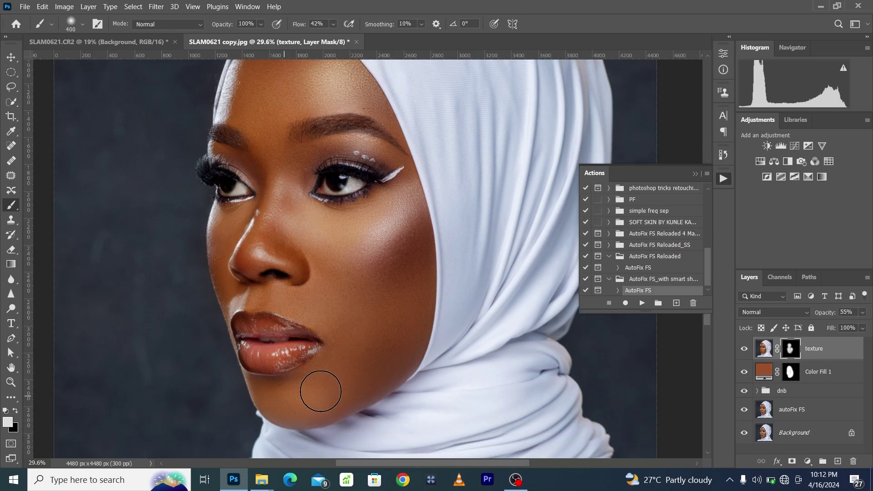
{"action": "key", "text": "bracketright"}
{"action": "key", "text": "bracketright"}
{"action": "scroll", "coordinate": [362, 273], "scroll_direction": "up", "scroll_amount": 2}
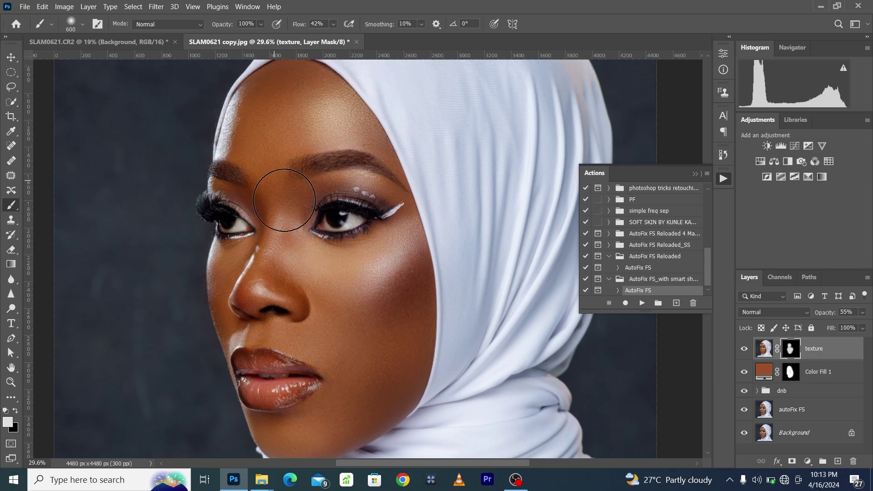
Inspect the skin grain on the cheek and chin up close, with the texture layer hidden and shown
{"action": "left_click", "coordinate": [11, 382]}
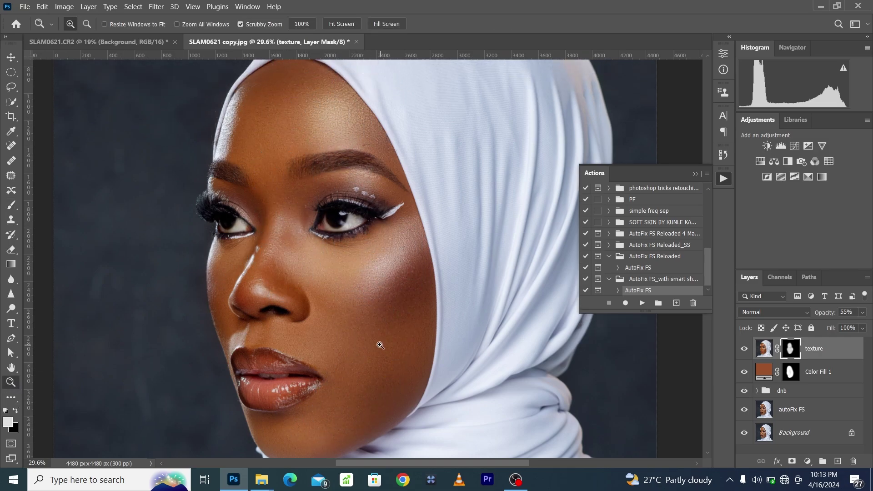
{"action": "left_click_drag", "start_coordinate": [380, 345], "coordinate": [662, 349]}
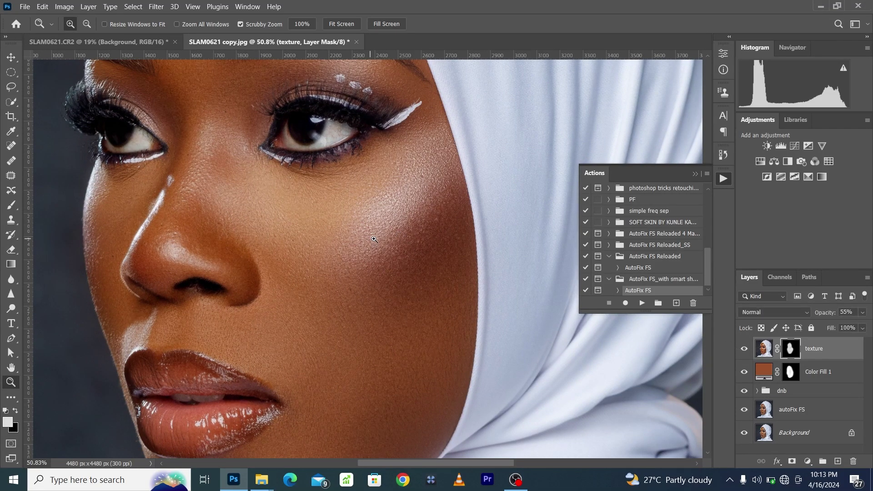
{"action": "left_click_drag", "start_coordinate": [374, 239], "coordinate": [636, 242]}
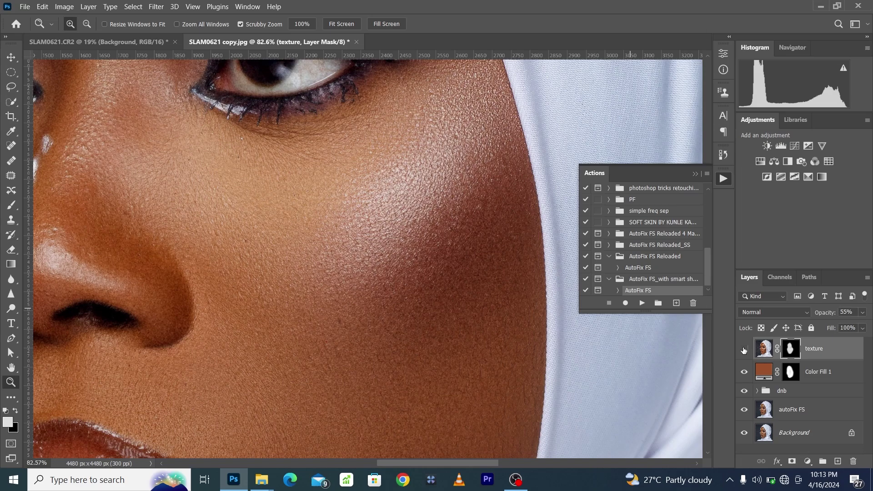
{"action": "scroll", "coordinate": [431, 332], "scroll_direction": "down", "scroll_amount": 10}
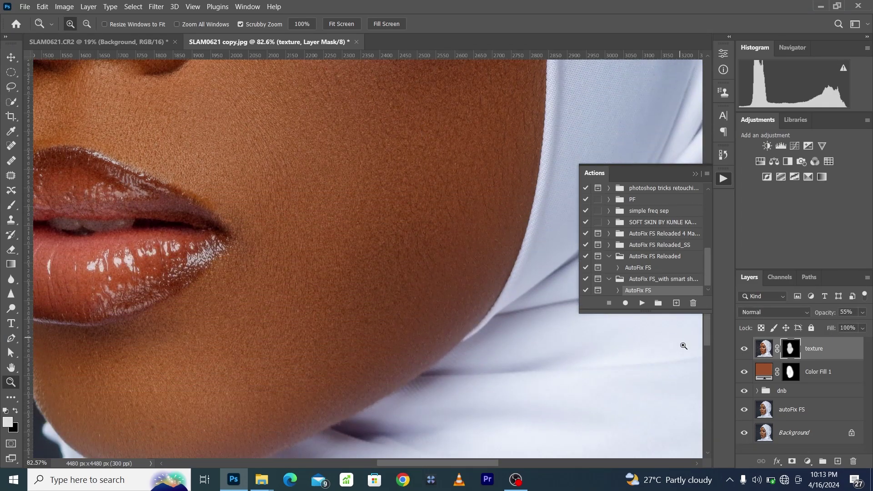
{"action": "left_click", "coordinate": [744, 349]}
{"action": "left_click", "coordinate": [744, 349]}
Compare the retouched face with the original by isolating the Background layer and restoring all layers
{"action": "left_click", "coordinate": [193, 6]}
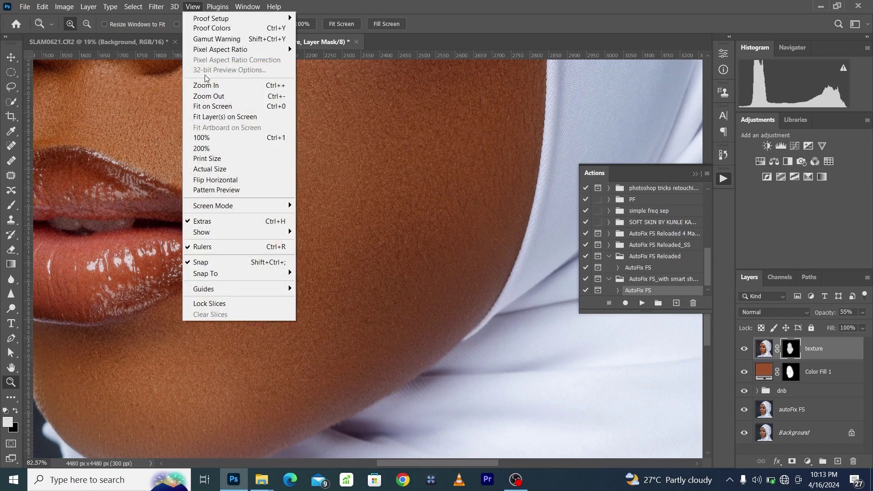
{"action": "left_click", "coordinate": [214, 108]}
{"action": "left_click_drag", "start_coordinate": [363, 316], "coordinate": [399, 312]}
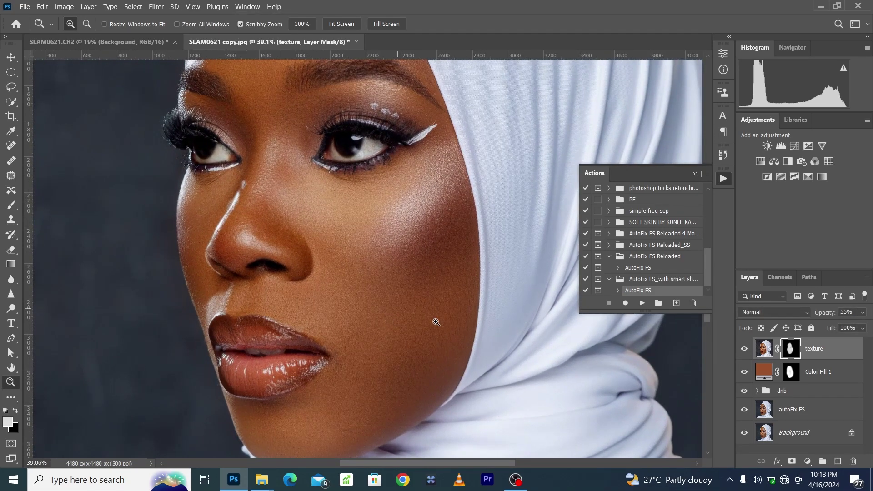
{"action": "key", "text": "alt"}
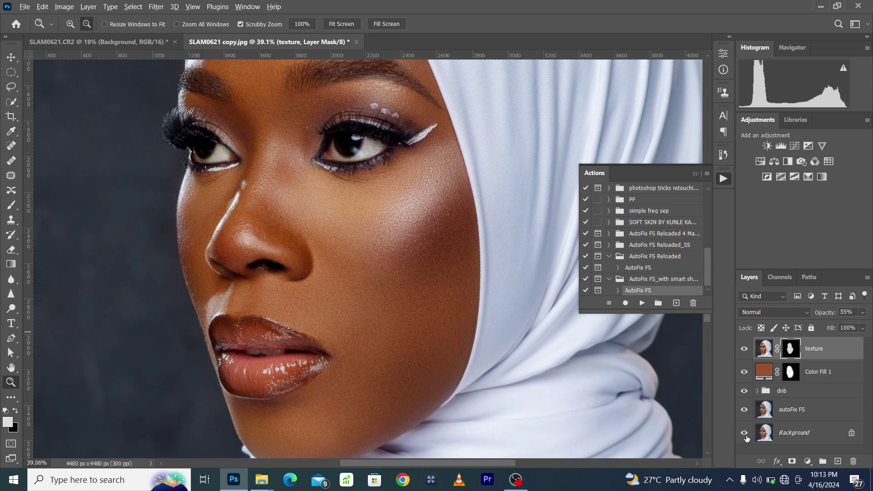
{"action": "left_click", "coordinate": [745, 435], "text": "alt"}
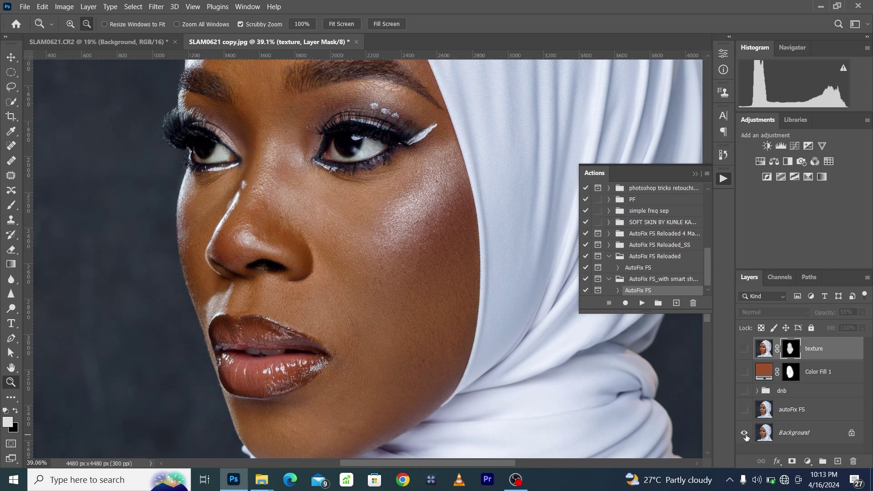
{"action": "left_click", "coordinate": [745, 435], "text": "alt"}
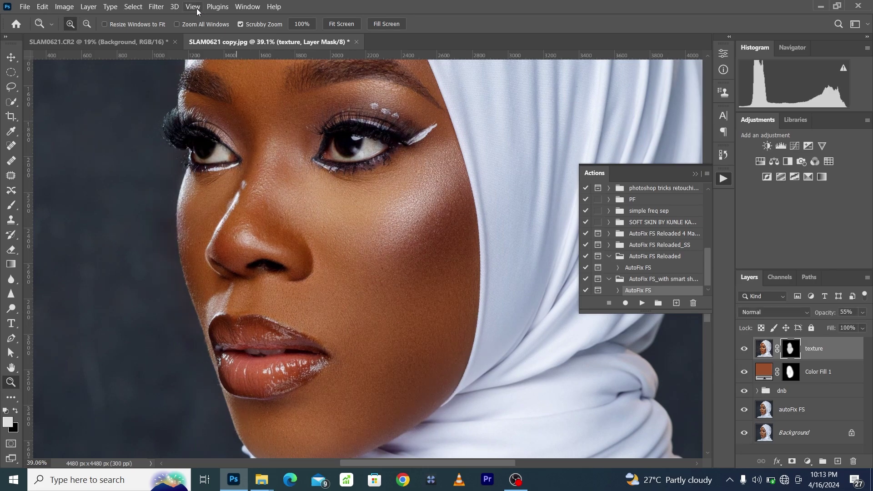
Add a Levels adjustment layer above the texture layer with input black point 5 and white point 244
{"action": "key", "text": "ctrl+0"}
{"action": "left_click", "coordinate": [807, 461]}
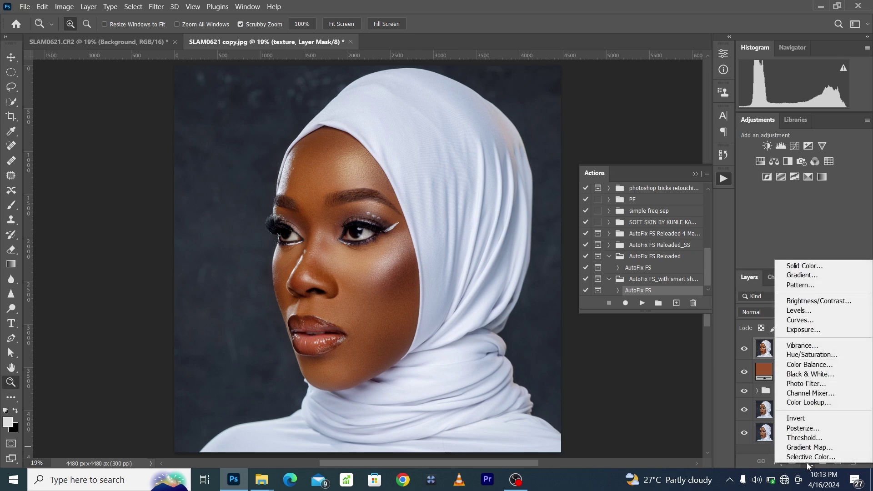
{"action": "left_click", "coordinate": [813, 312]}
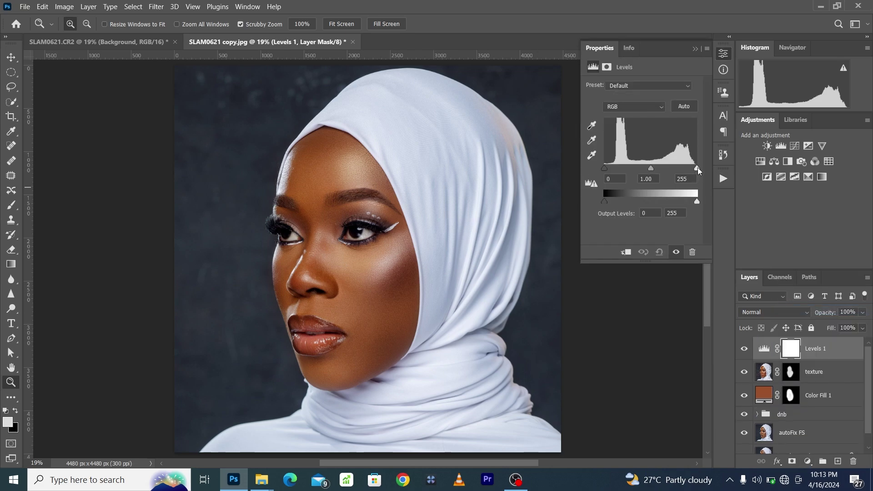
{"action": "left_click_drag", "start_coordinate": [697, 168], "coordinate": [693, 168]}
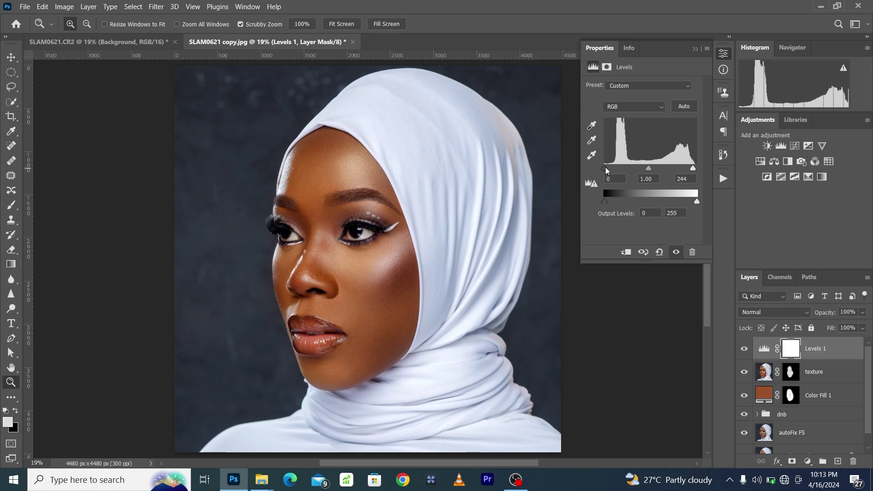
{"action": "left_click_drag", "start_coordinate": [606, 170], "coordinate": [608, 170]}
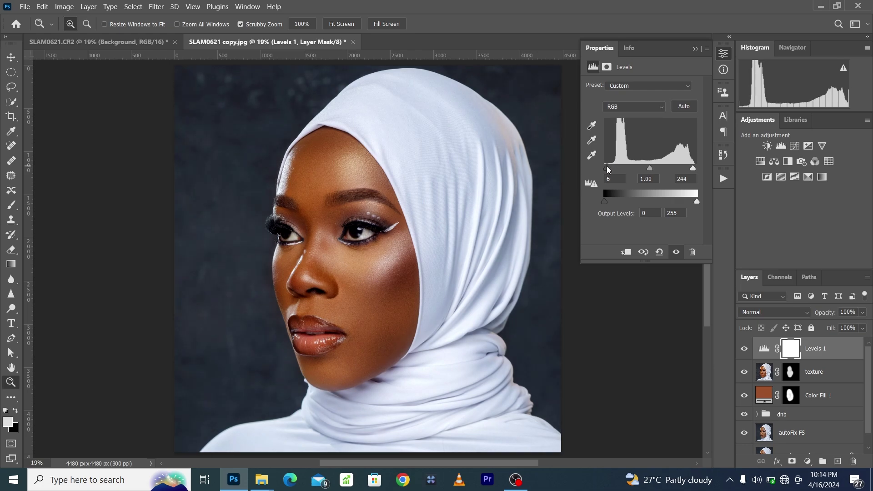
{"action": "left_click", "coordinate": [744, 347]}
{"action": "left_click_drag", "start_coordinate": [608, 169], "coordinate": [608, 170]}
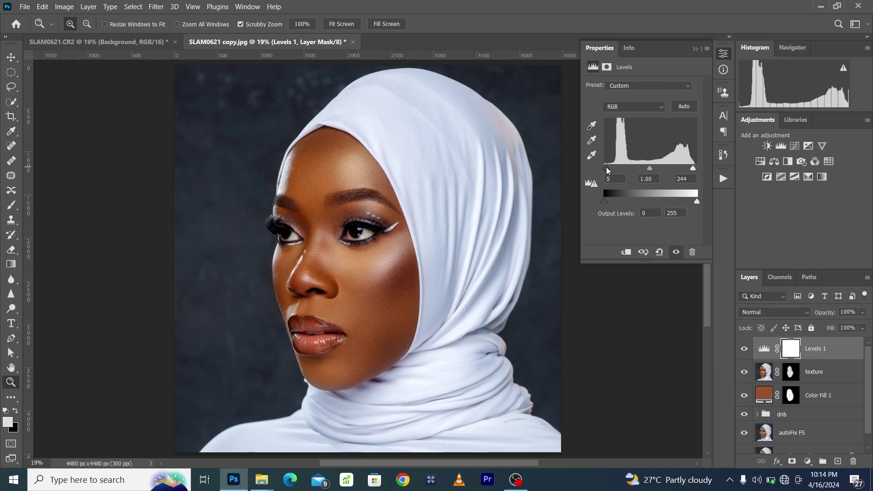
Compare the portrait with and without the Levels adjustment, both whole and closer on the face
{"action": "left_click", "coordinate": [744, 348]}
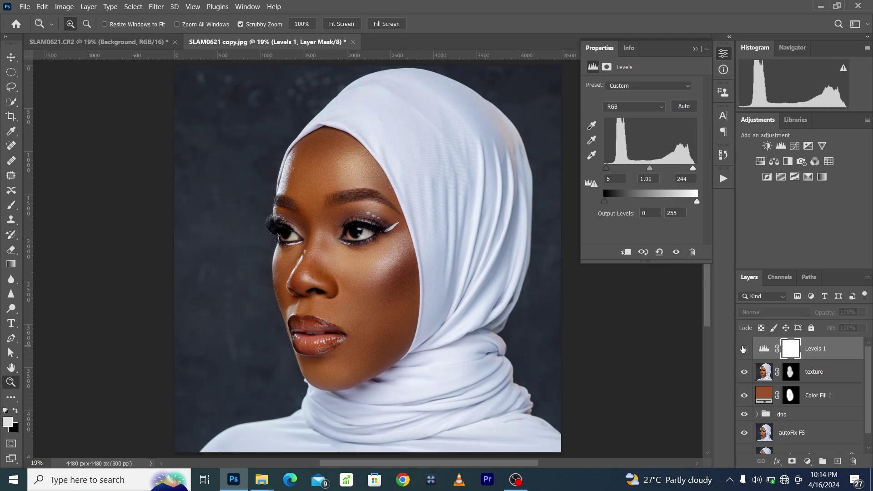
{"action": "left_click", "coordinate": [744, 348]}
{"action": "mouse_move", "coordinate": [324, 268]}
{"action": "left_mouse_down"}
{"action": "mouse_move", "coordinate": [351, 272]}
{"action": "mouse_move", "coordinate": [341, 268]}
{"action": "left_mouse_up"}
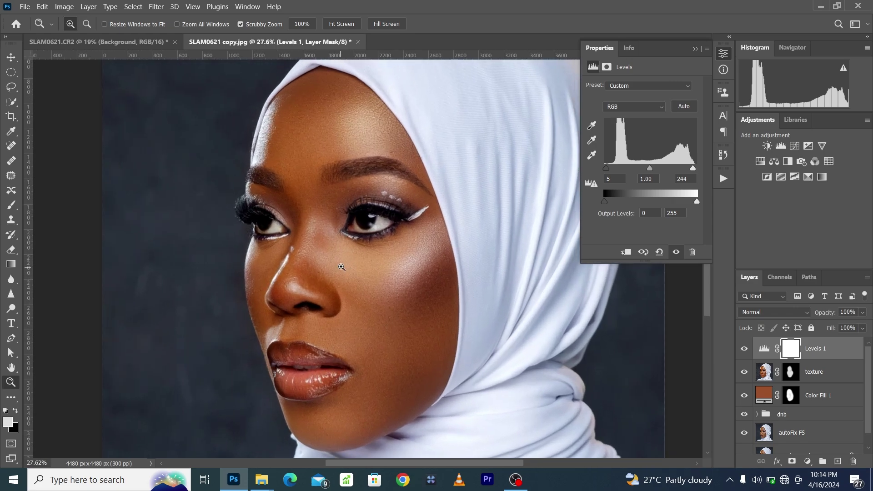
{"action": "left_click", "coordinate": [744, 349]}
{"action": "left_click", "coordinate": [744, 349]}
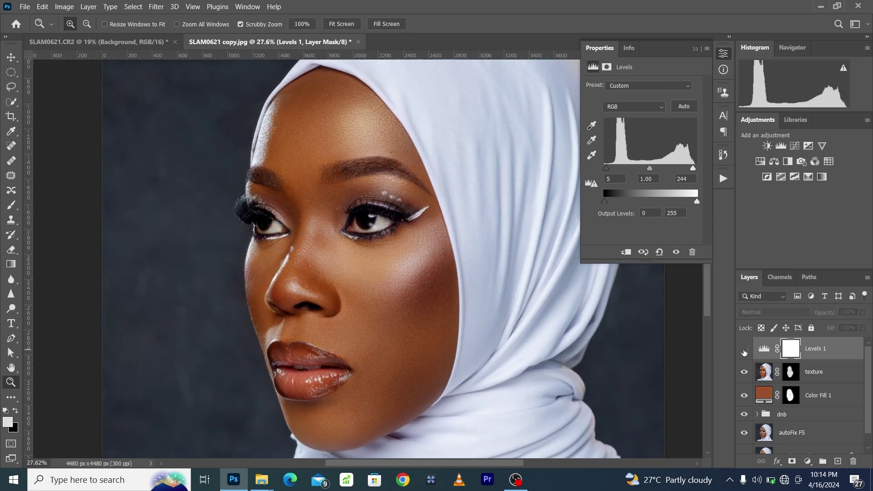
{"action": "left_click", "coordinate": [744, 350]}
{"action": "left_click", "coordinate": [744, 349]}
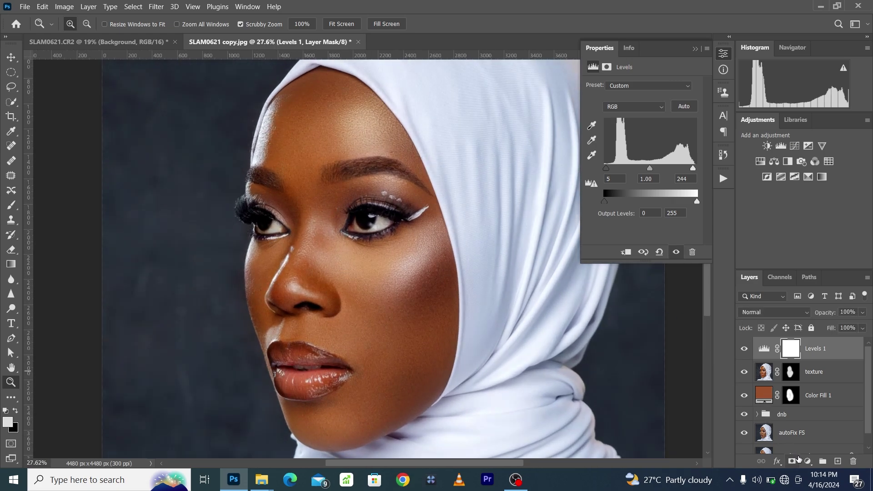
Try a Selective Color adjustment layer that lowers Cyan in the Reds
{"action": "left_click", "coordinate": [808, 461]}
{"action": "left_click", "coordinate": [805, 452]}
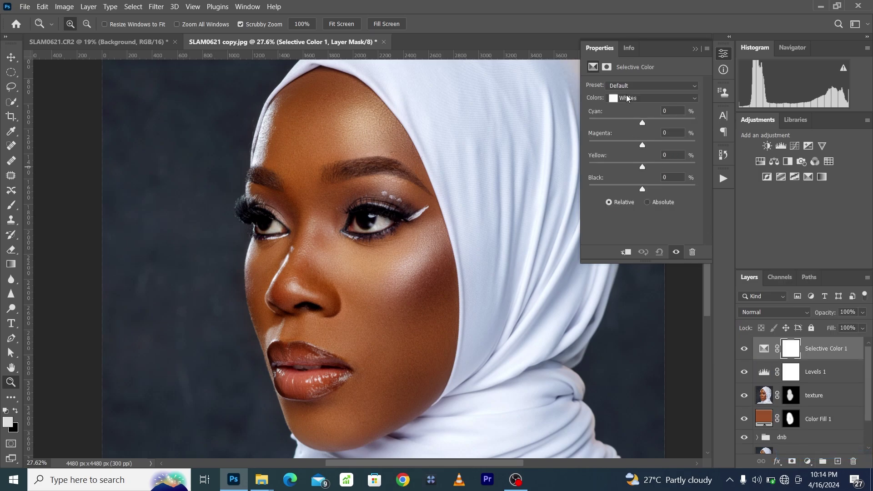
{"action": "left_click", "coordinate": [627, 98]}
{"action": "left_click", "coordinate": [636, 108]}
{"action": "left_click_drag", "start_coordinate": [638, 122], "coordinate": [616, 121]}
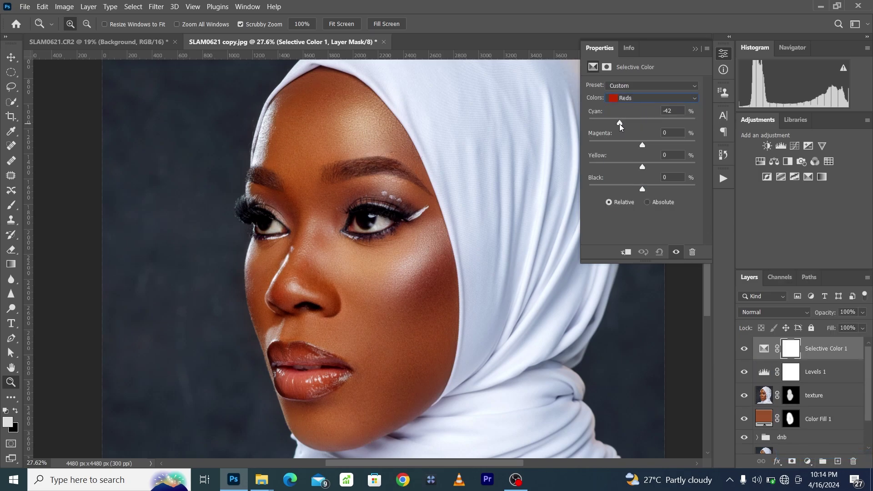
Try setting the Selective Color Yellows to Cyan +1, Magenta -12 and Yellow -14
{"action": "left_click", "coordinate": [640, 100]}
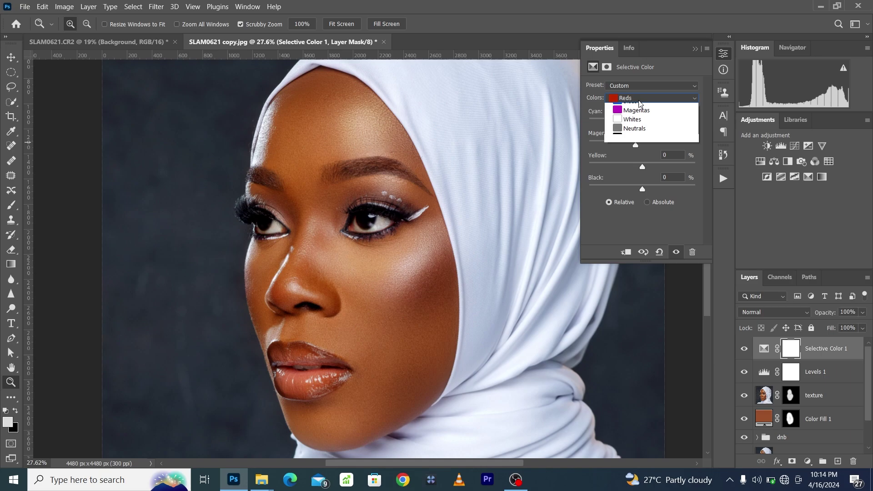
{"action": "left_click", "coordinate": [636, 109]}
{"action": "left_click_drag", "start_coordinate": [641, 167], "coordinate": [647, 123]}
{"action": "left_click", "coordinate": [625, 124]}
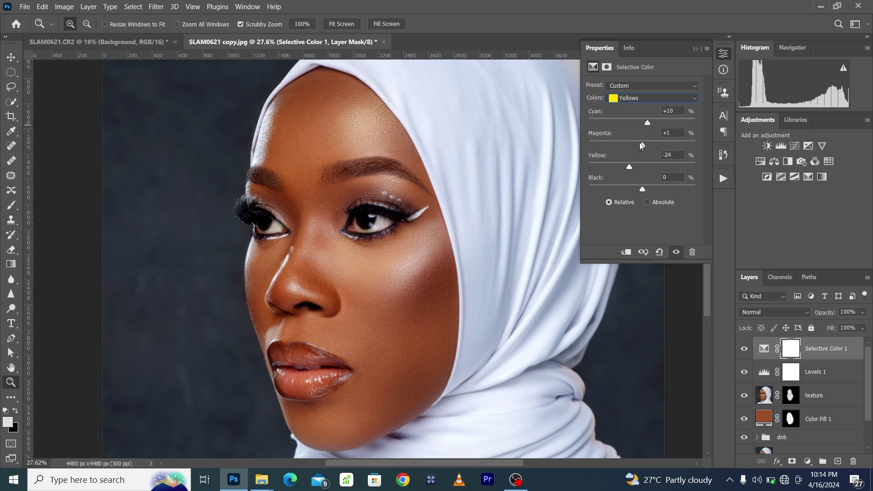
{"action": "left_click", "coordinate": [642, 120]}
{"action": "left_click", "coordinate": [636, 143]}
Check the whole portrait and delete the Selective Color adjustment layer
{"action": "left_click", "coordinate": [192, 6]}
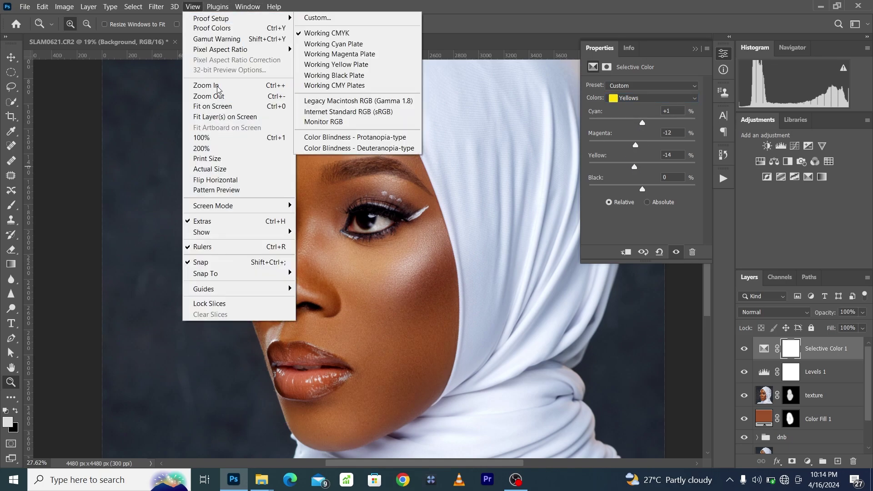
{"action": "left_click", "coordinate": [219, 107]}
{"action": "left_click_drag", "start_coordinate": [827, 352], "coordinate": [852, 461]}
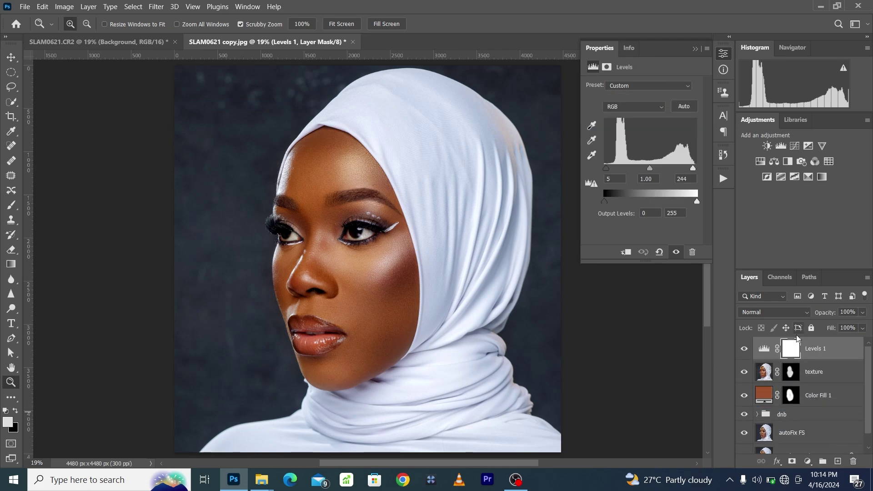
Rename the Color Fill 1 layer as "skin booster"
{"action": "left_click_drag", "start_coordinate": [341, 278], "coordinate": [366, 290]}
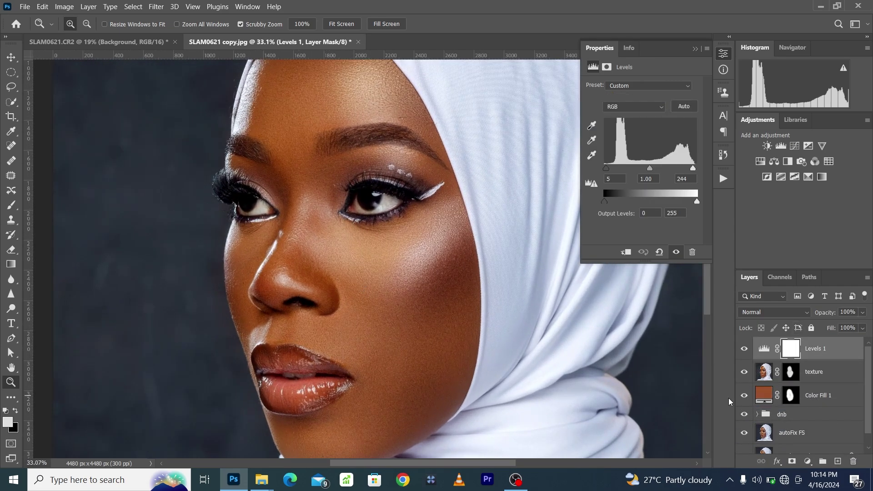
{"action": "scroll", "coordinate": [764, 404], "scroll_direction": "down", "scroll_amount": 1}
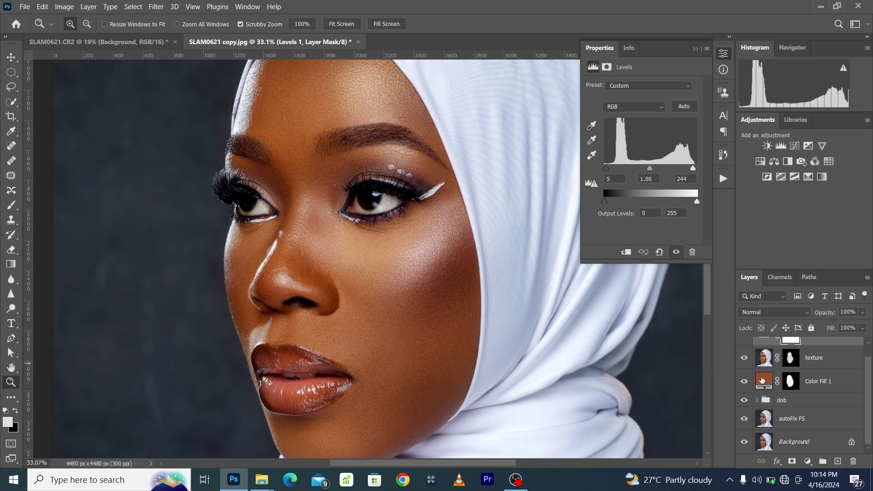
{"action": "double_click", "coordinate": [812, 382]}
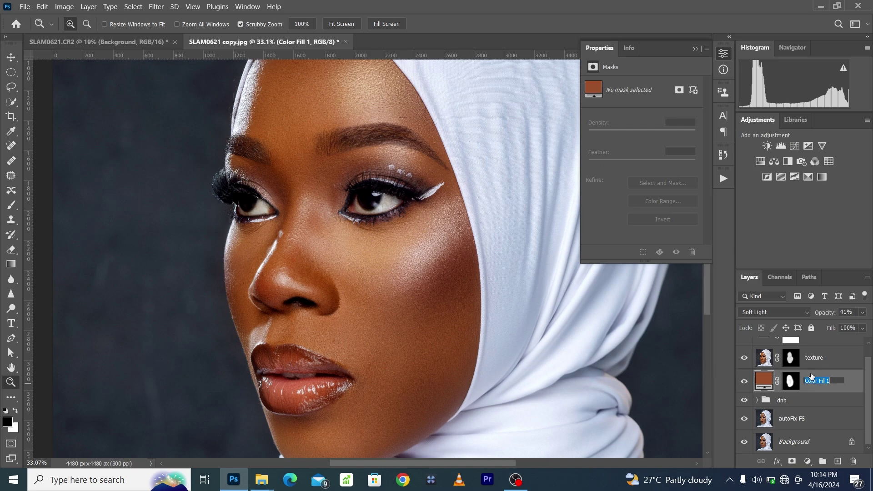
{"action": "type", "text": "skin booster"}
{"action": "key", "text": "Return"}
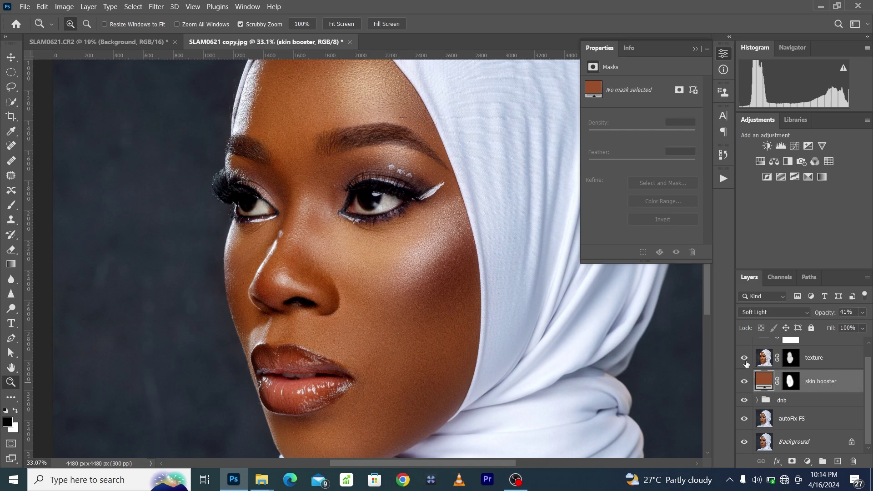
Compare the original Background alone with the retouched portrait by restoring the adjustment and retouching layers in stages up to Levels 1
{"action": "left_click", "coordinate": [744, 443], "text": "alt"}
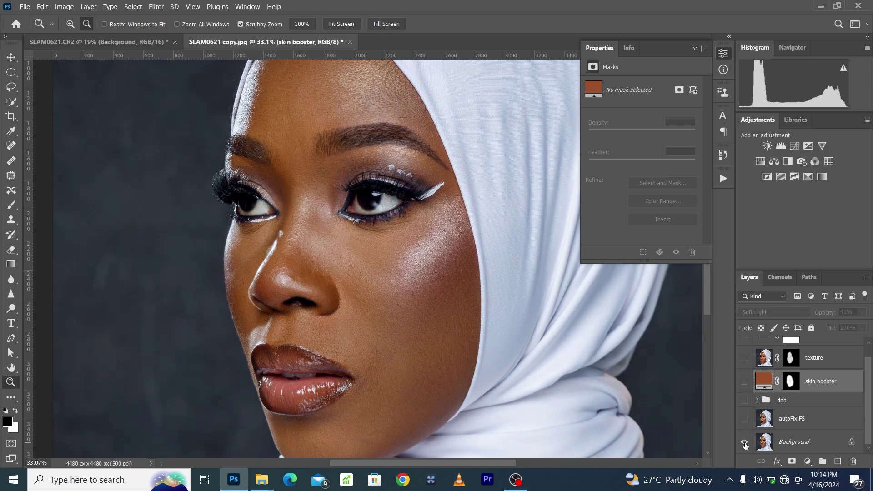
{"action": "left_click", "coordinate": [743, 400]}
{"action": "left_click", "coordinate": [744, 382]}
{"action": "scroll", "coordinate": [745, 395], "scroll_direction": "up", "scroll_amount": 1}
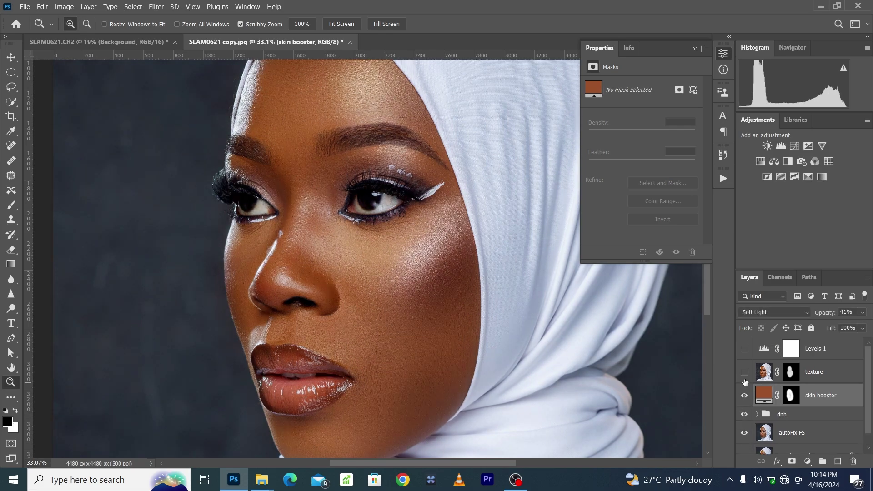
{"action": "left_click", "coordinate": [744, 372]}
{"action": "left_click", "coordinate": [744, 350]}
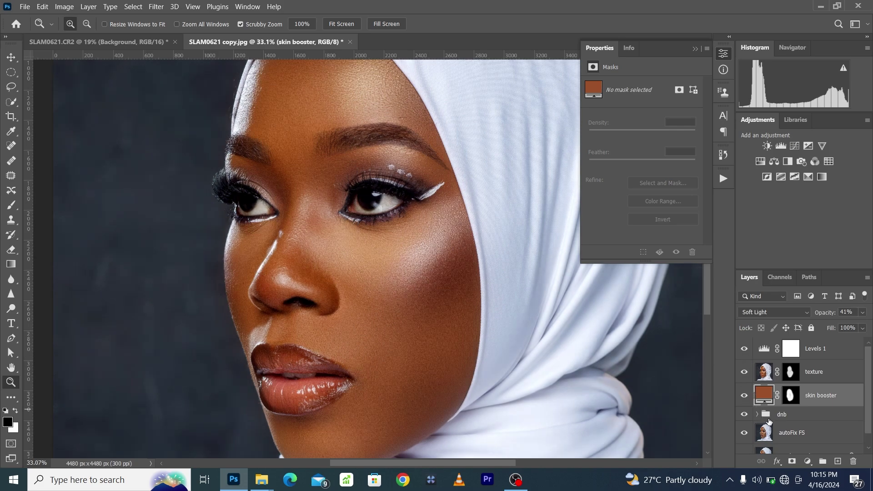
Review the dodge and burn layers inside the dnb group, collapse the group and select the Levels 1 layer
{"action": "left_click", "coordinate": [773, 414]}
{"action": "left_click", "coordinate": [757, 415]}
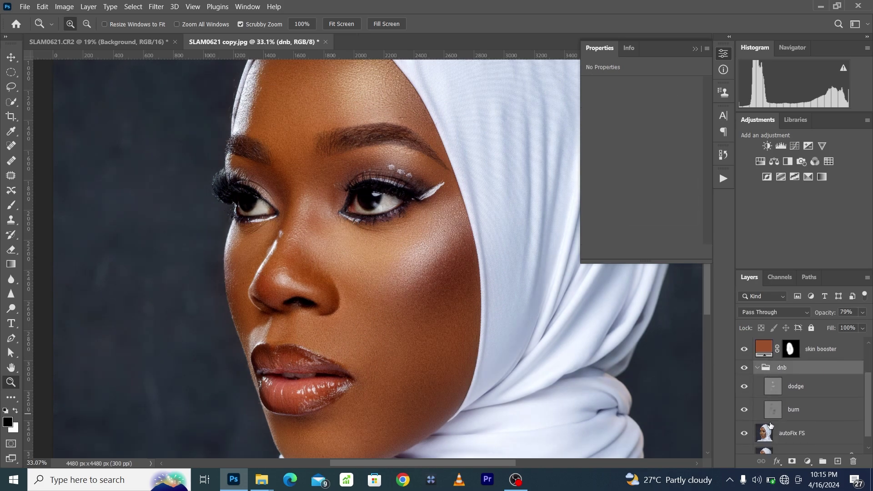
{"action": "left_click", "coordinate": [757, 368]}
{"action": "scroll", "coordinate": [800, 387], "scroll_direction": "up", "scroll_amount": 2}
{"action": "left_click", "coordinate": [823, 349]}
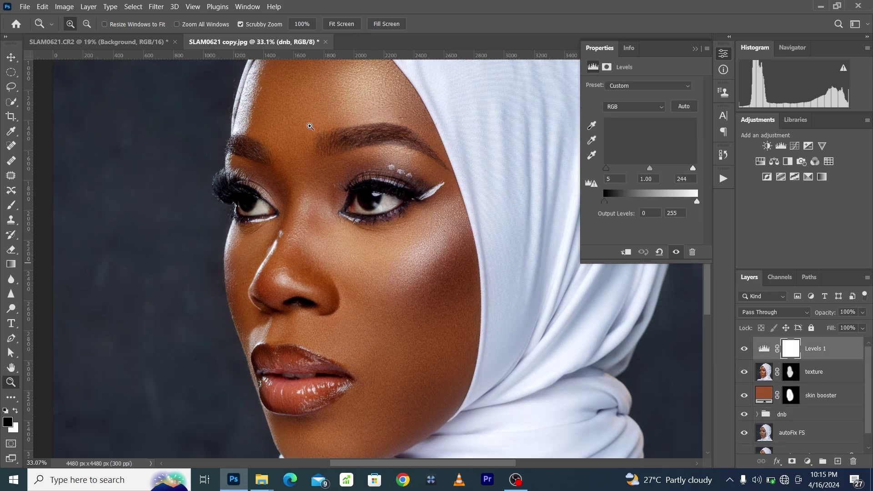
Compare the retouched cheek, nose and lips with the original Background alone, and show all retouching layers again
{"action": "left_click", "coordinate": [192, 7]}
{"action": "left_click", "coordinate": [228, 117]}
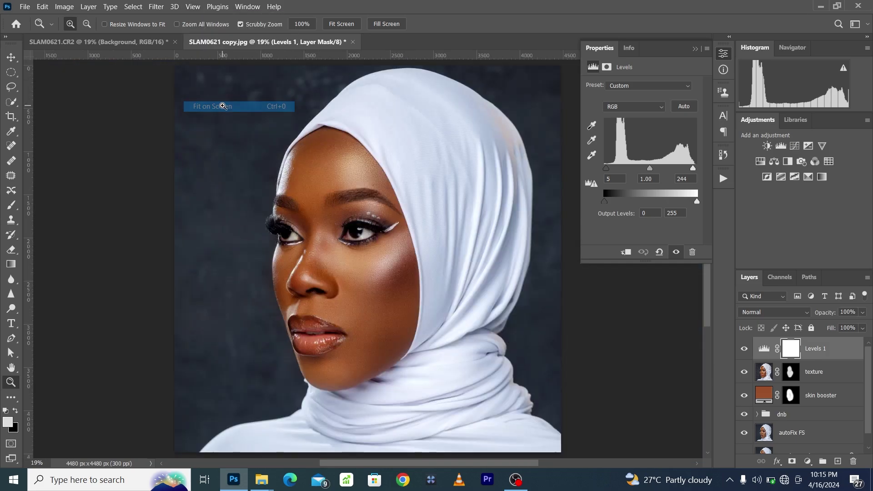
{"action": "left_click_drag", "start_coordinate": [326, 282], "coordinate": [364, 291]}
{"action": "scroll", "coordinate": [366, 312], "scroll_direction": "down", "scroll_amount": 3}
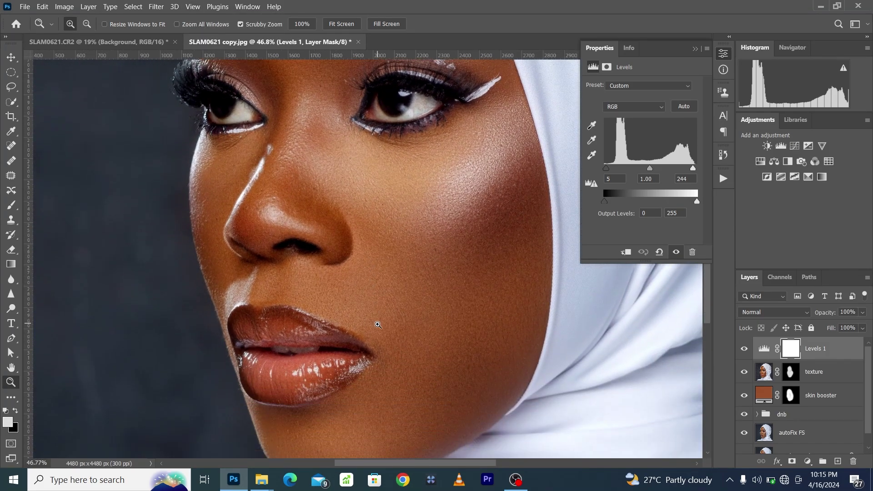
{"action": "scroll", "coordinate": [762, 444], "scroll_direction": "down", "scroll_amount": 1}
{"action": "left_click", "coordinate": [744, 442], "text": "alt"}
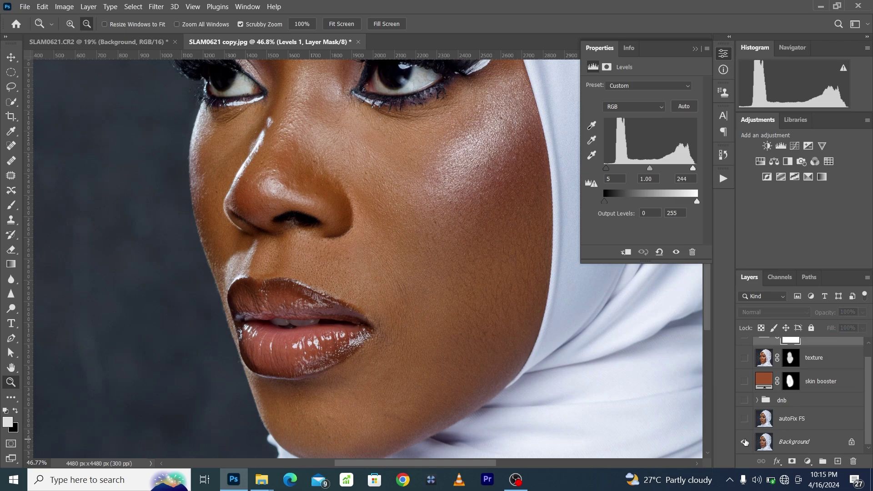
{"action": "left_click_drag", "start_coordinate": [744, 426], "coordinate": [744, 364]}
{"action": "scroll", "coordinate": [744, 364], "scroll_direction": "up", "scroll_amount": 1}
{"action": "left_click", "coordinate": [744, 349]}
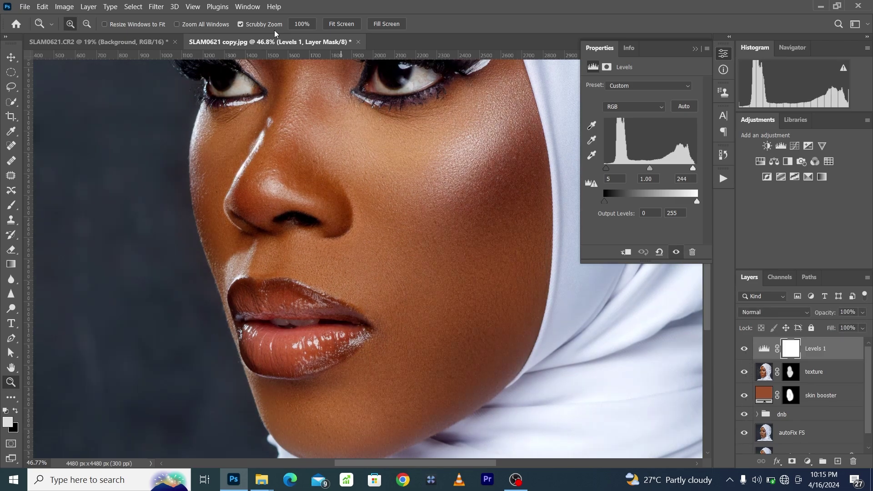
Examine the full portrait and the face up close, and compare the result once more with the original Background
{"action": "left_click", "coordinate": [193, 6]}
{"action": "left_click", "coordinate": [227, 100]}
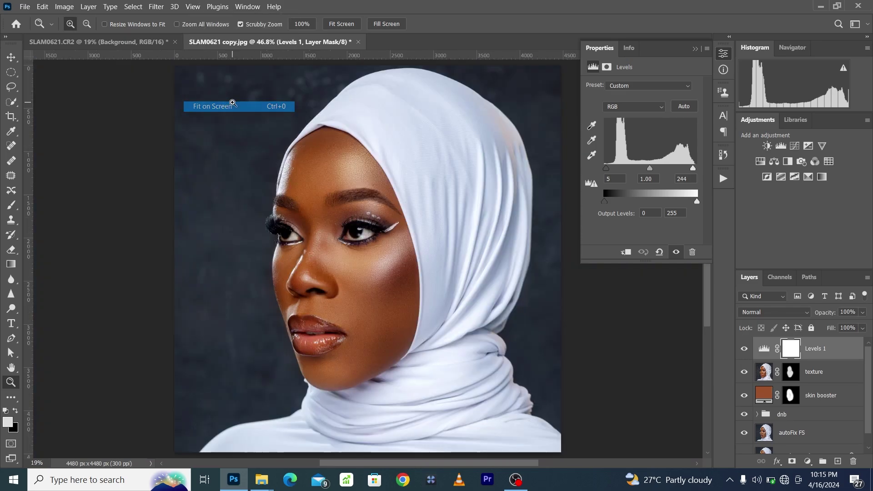
{"action": "mouse_move", "coordinate": [389, 289]}
{"action": "left_mouse_down"}
{"action": "mouse_move", "coordinate": [371, 306]}
{"action": "mouse_move", "coordinate": [384, 302]}
{"action": "left_mouse_up"}
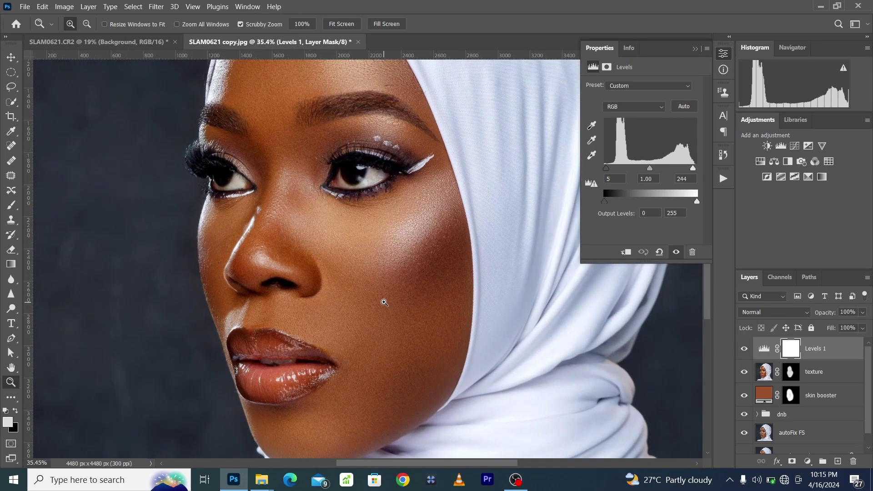
{"action": "left_click", "coordinate": [193, 7]}
{"action": "left_click", "coordinate": [228, 106]}
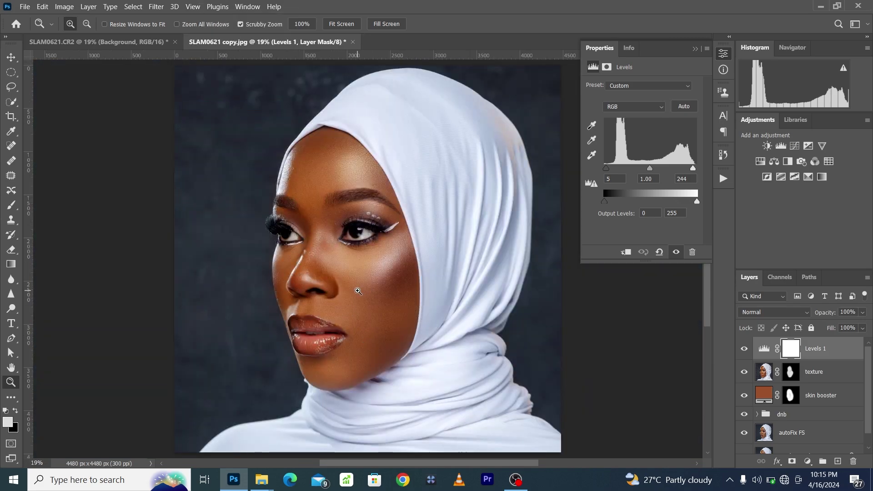
{"action": "left_click_drag", "start_coordinate": [357, 291], "coordinate": [382, 287]}
{"action": "left_click_drag", "start_coordinate": [392, 332], "coordinate": [400, 332]}
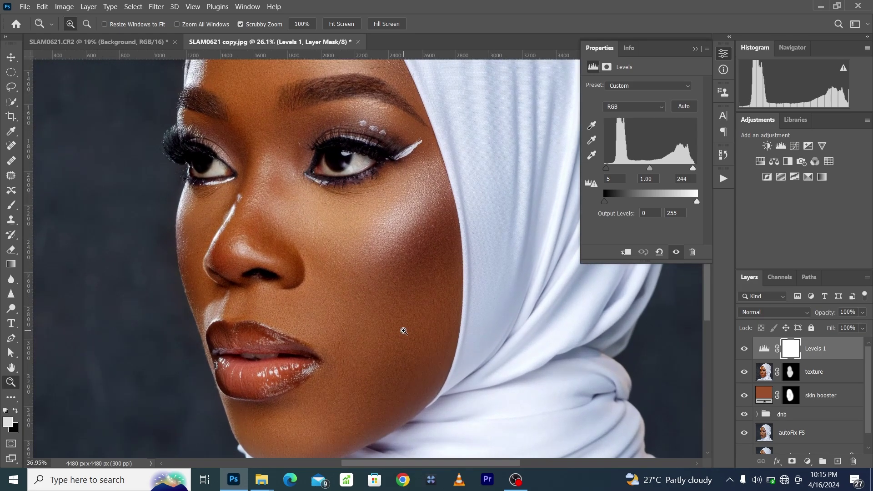
{"action": "scroll", "coordinate": [765, 414], "scroll_direction": "down", "scroll_amount": 1}
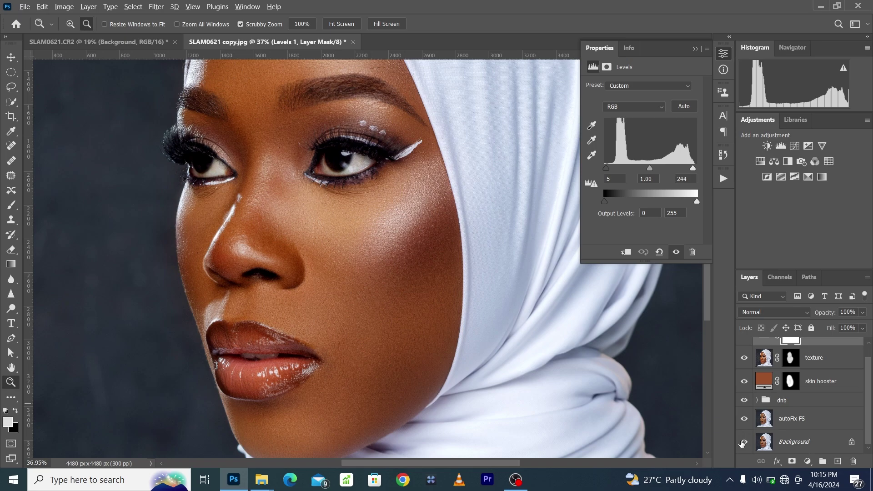
{"action": "left_click", "coordinate": [744, 441], "text": "alt"}
{"action": "left_click", "coordinate": [744, 442], "text": "alt"}
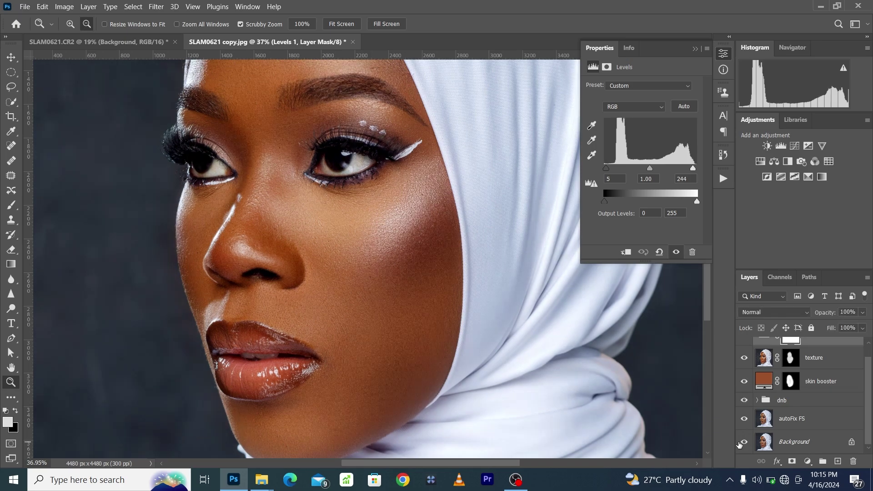
Examine the full portrait and the skin texture on the forehead, around the eyes and on the cheeks
{"action": "left_click", "coordinate": [193, 7]}
{"action": "left_click", "coordinate": [217, 107]}
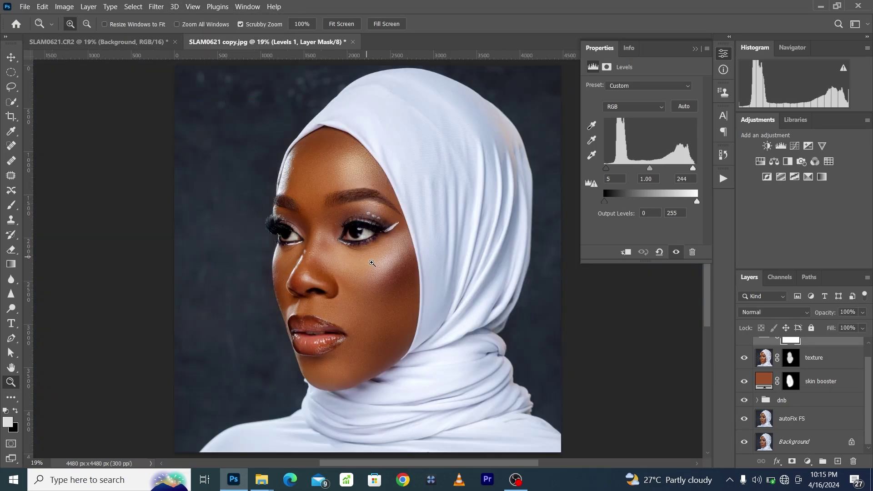
{"action": "left_click_drag", "start_coordinate": [350, 244], "coordinate": [384, 244]}
{"action": "scroll", "coordinate": [308, 192], "scroll_direction": "up", "scroll_amount": 1}
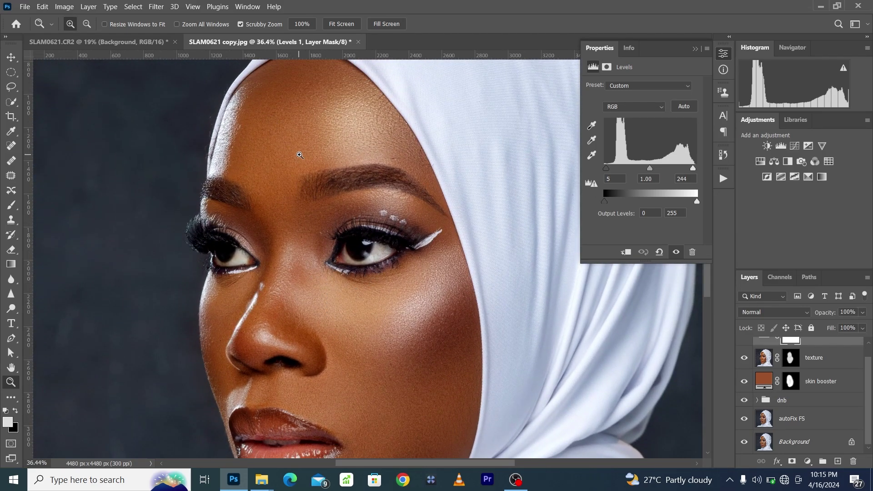
{"action": "left_click_drag", "start_coordinate": [300, 155], "coordinate": [313, 162]}
{"action": "left_click", "coordinate": [193, 6]}
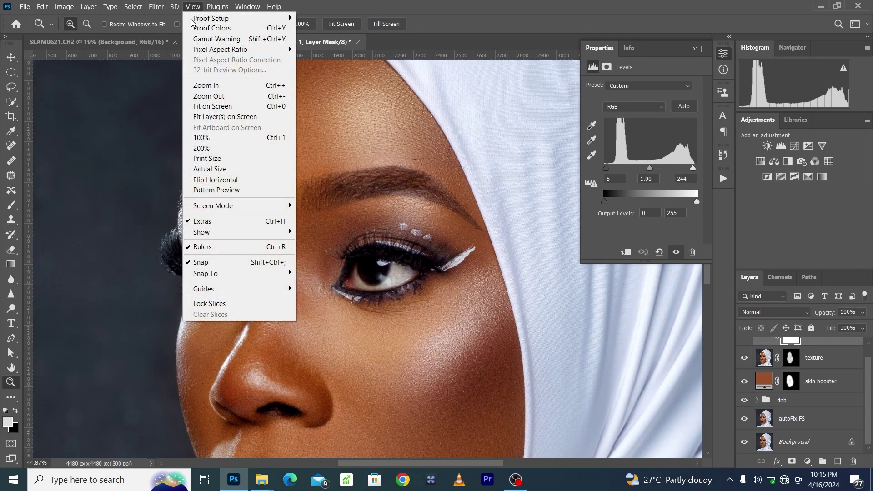
{"action": "left_click", "coordinate": [222, 106]}
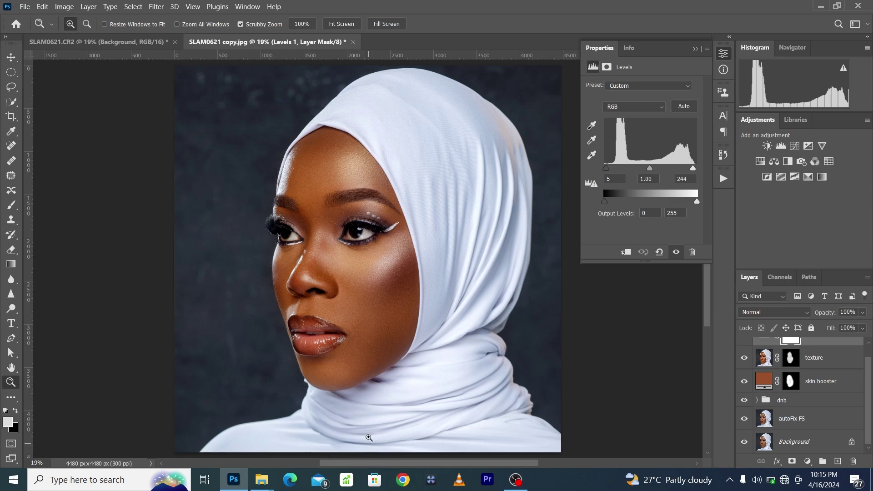
{"action": "left_click_drag", "start_coordinate": [363, 283], "coordinate": [372, 260]}
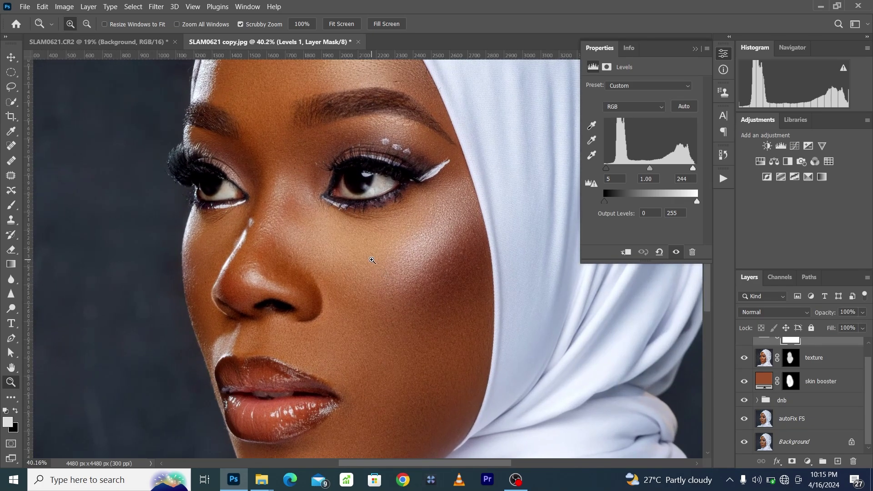
{"action": "scroll", "coordinate": [325, 205], "scroll_direction": "up", "scroll_amount": 3}
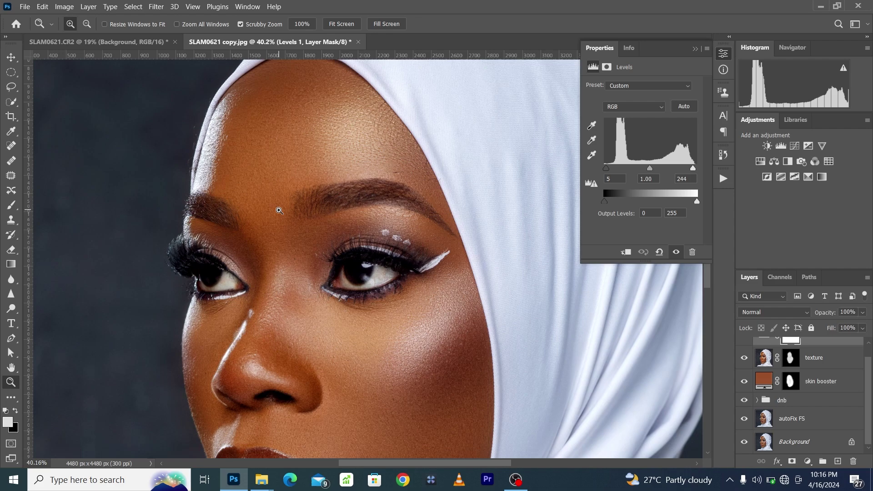
{"action": "scroll", "coordinate": [282, 213], "scroll_direction": "down", "scroll_amount": 3}
{"action": "scroll", "coordinate": [395, 220], "scroll_direction": "down", "scroll_amount": 3}
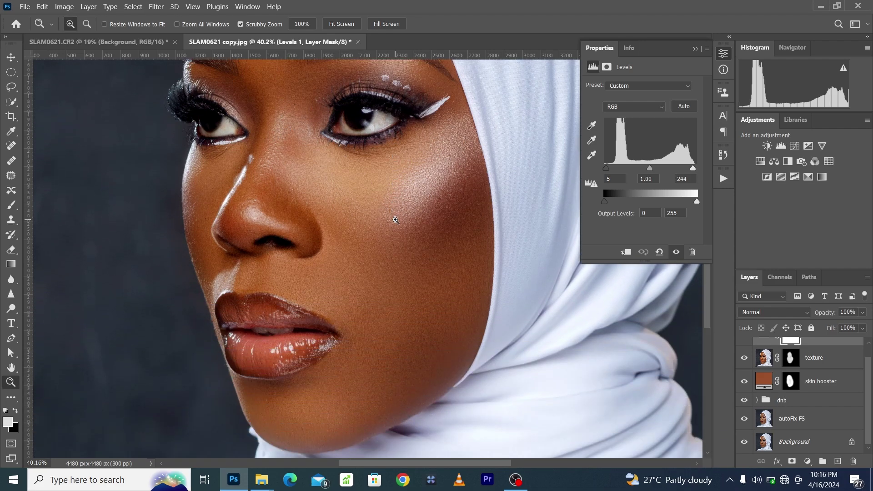
Run the "eye white" action from the Basic Retouch action set
{"action": "left_click", "coordinate": [722, 178]}
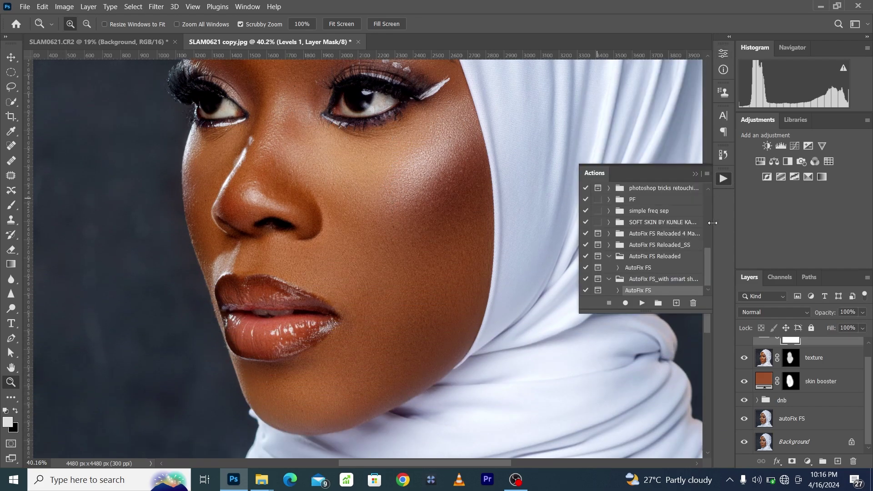
{"action": "left_click_drag", "start_coordinate": [707, 263], "coordinate": [709, 207]}
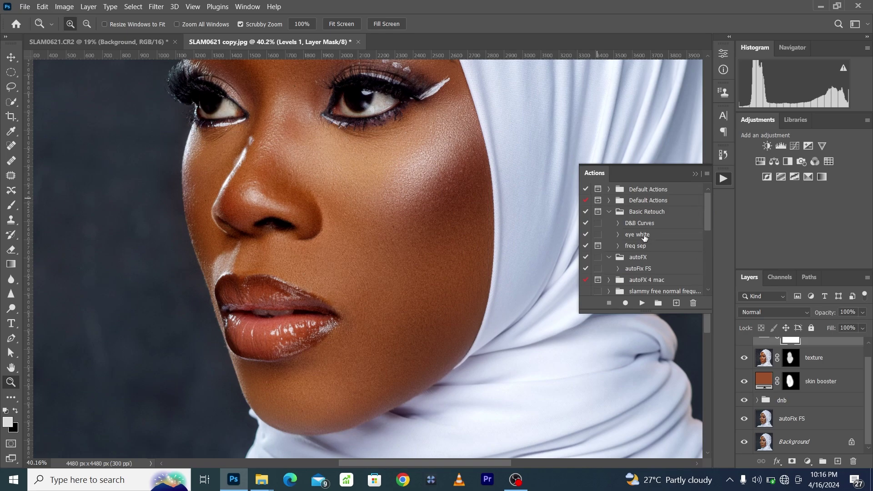
{"action": "left_click", "coordinate": [644, 236]}
{"action": "left_click", "coordinate": [642, 302]}
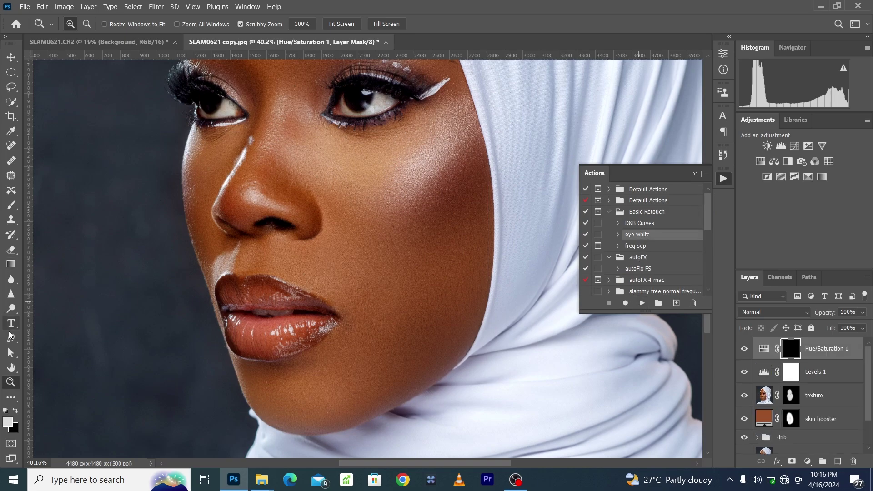
Paint over the whites of both eyes on the Hue/Saturation 1 mask with a small brush of about 70 to 90 px
{"action": "left_click", "coordinate": [11, 205]}
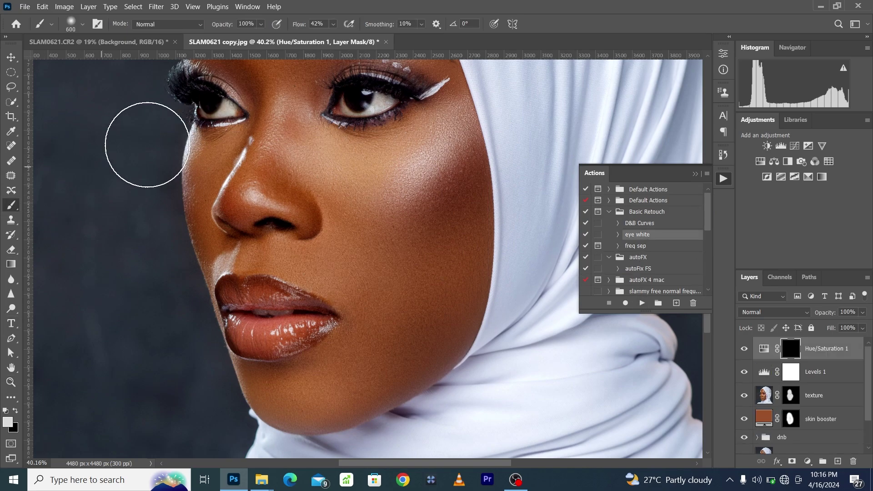
{"action": "key", "text": "bracketleft"}
{"action": "key", "text": "bracketleft"}
{"action": "key", "text": "bracketleft"}
{"action": "key", "text": "bracketleft"}
{"action": "key", "text": "bracketleft"}
{"action": "key", "text": "bracketleft"}
{"action": "key", "text": "bracketleft"}
{"action": "key", "text": "bracketleft"}
{"action": "key", "text": "bracketleft"}
{"action": "key", "text": "bracketleft"}
{"action": "key", "text": "bracketleft"}
{"action": "key", "text": "bracketleft"}
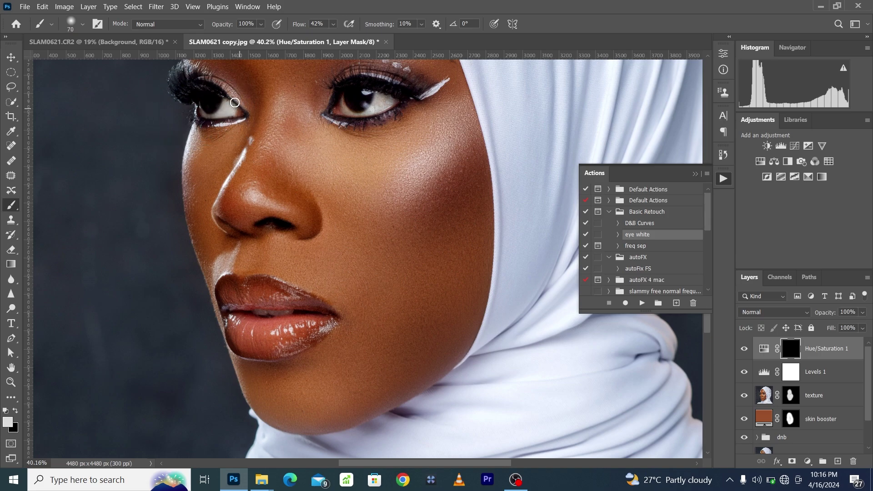
{"action": "key", "text": "bracketright"}
{"action": "key", "text": "bracketright"}
{"action": "key", "text": "bracketright"}
{"action": "mouse_move", "coordinate": [362, 107]}
{"action": "left_mouse_down"}
{"action": "mouse_move", "coordinate": [396, 99]}
{"action": "mouse_move", "coordinate": [349, 105]}
{"action": "mouse_move", "coordinate": [369, 101]}
{"action": "left_mouse_up"}
{"action": "key", "text": "bracketleft"}
{"action": "key", "text": "bracketleft"}
{"action": "key", "text": "bracketleft"}
{"action": "key", "text": "bracketright"}
{"action": "key", "text": "bracketright"}
Compare the full portrait with its opening state in the history and return to the latest Layer Visibility state
{"action": "left_click", "coordinate": [192, 7]}
{"action": "left_click", "coordinate": [209, 106]}
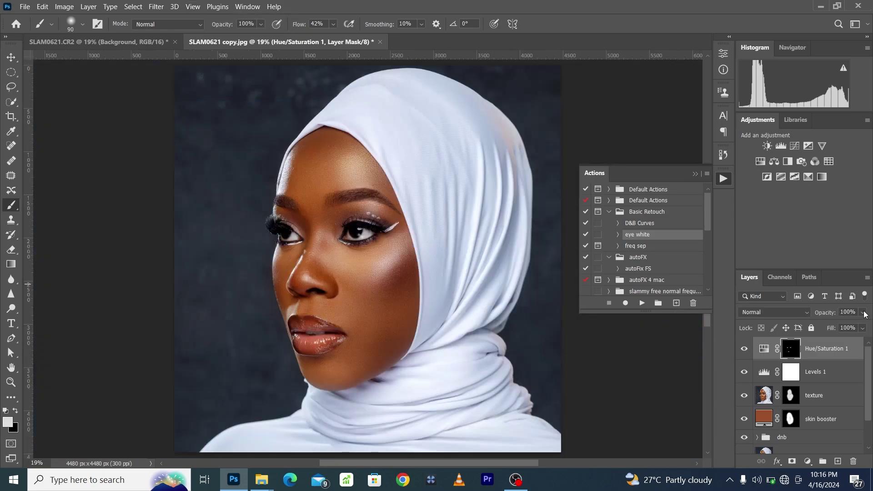
{"action": "left_click", "coordinate": [723, 156]}
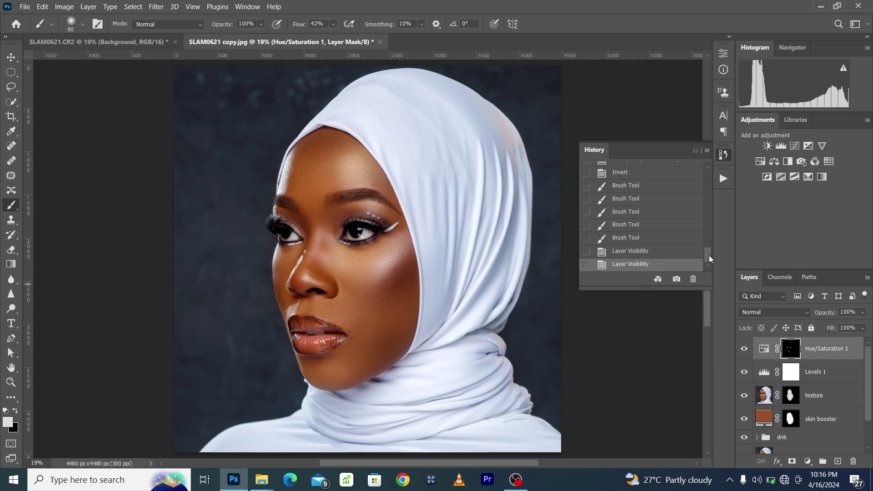
{"action": "left_click", "coordinate": [666, 173]}
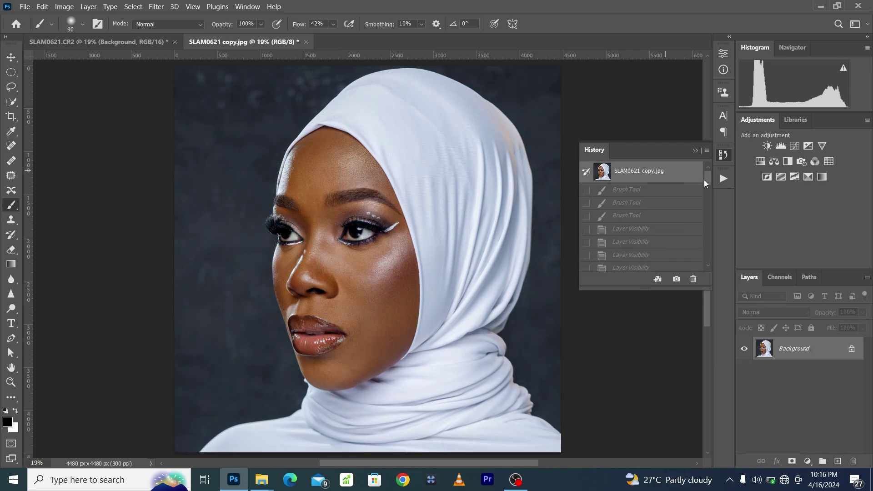
{"action": "left_click_drag", "start_coordinate": [705, 182], "coordinate": [710, 279]}
{"action": "left_click", "coordinate": [669, 268]}
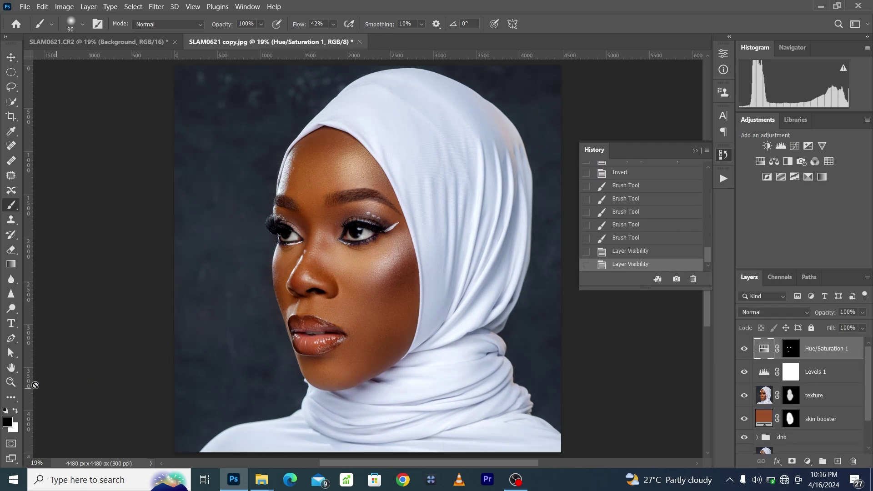
Add a Color Lookup adjustment layer above the Hue/Saturation 1 layer
{"action": "left_click", "coordinate": [11, 382]}
{"action": "left_click_drag", "start_coordinate": [337, 326], "coordinate": [370, 331]}
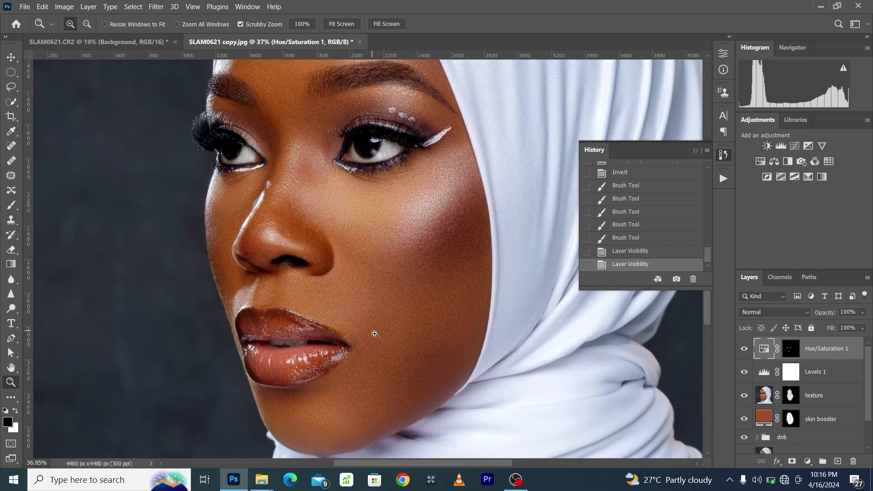
{"action": "scroll", "coordinate": [370, 332], "scroll_direction": "up", "scroll_amount": 1}
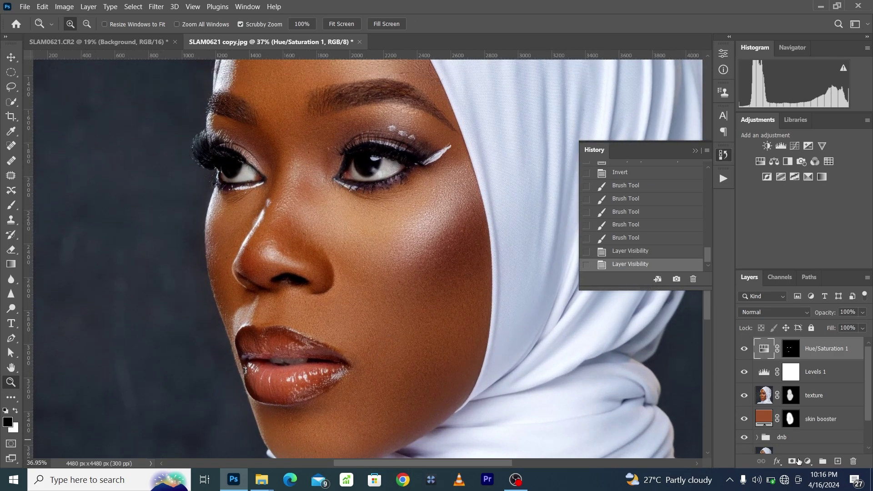
{"action": "left_click", "coordinate": [808, 461]}
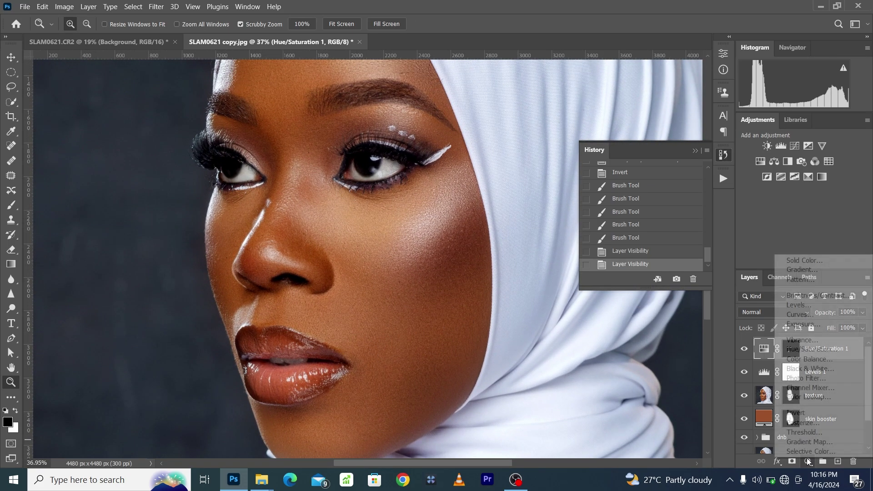
{"action": "left_click", "coordinate": [797, 398]}
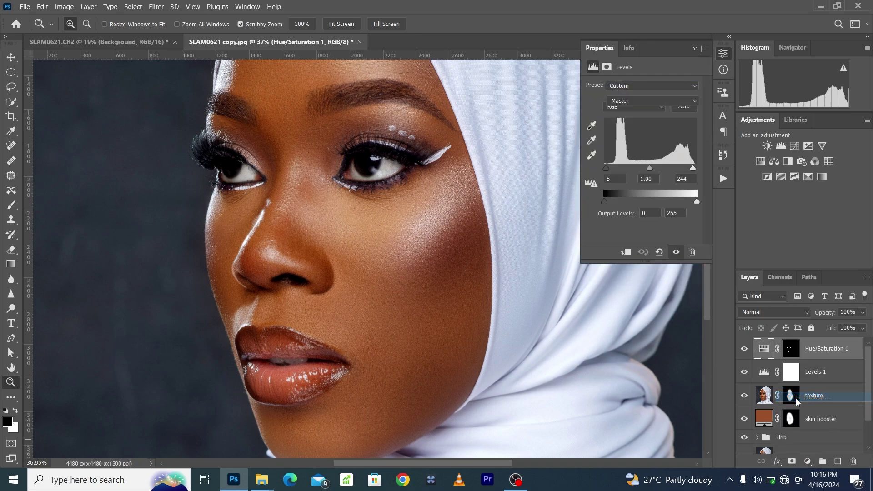
Search the Pictures folder for "dark" and load For Darkskin 1.CUBE as the 3D LUT of the Color Lookup layer
{"action": "left_click", "coordinate": [665, 88]}
{"action": "left_click", "coordinate": [675, 99]}
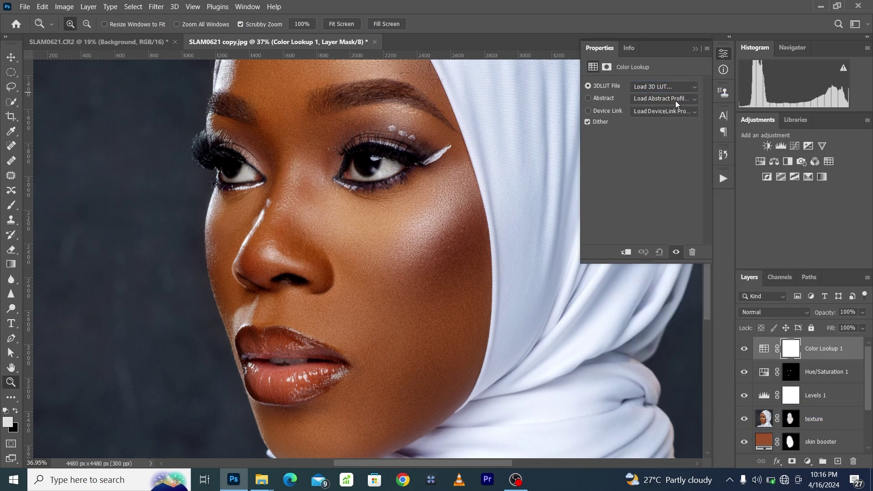
{"action": "left_click", "coordinate": [482, 222]}
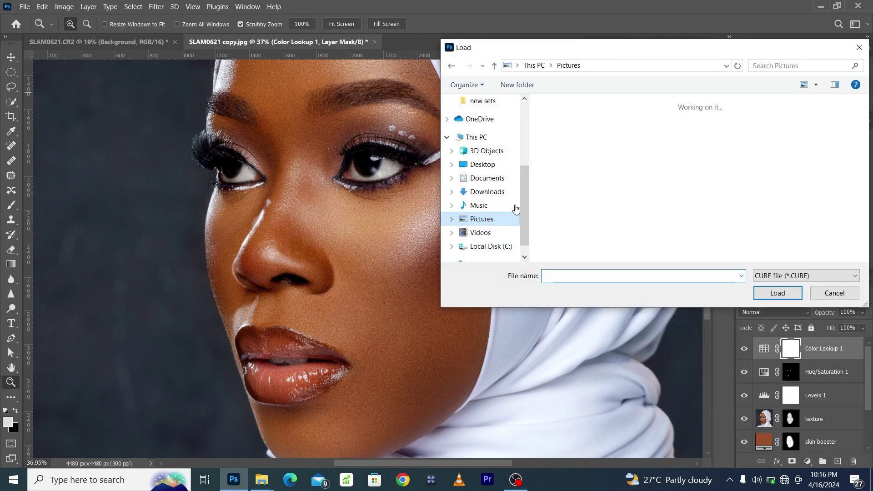
{"action": "left_click", "coordinate": [771, 69]}
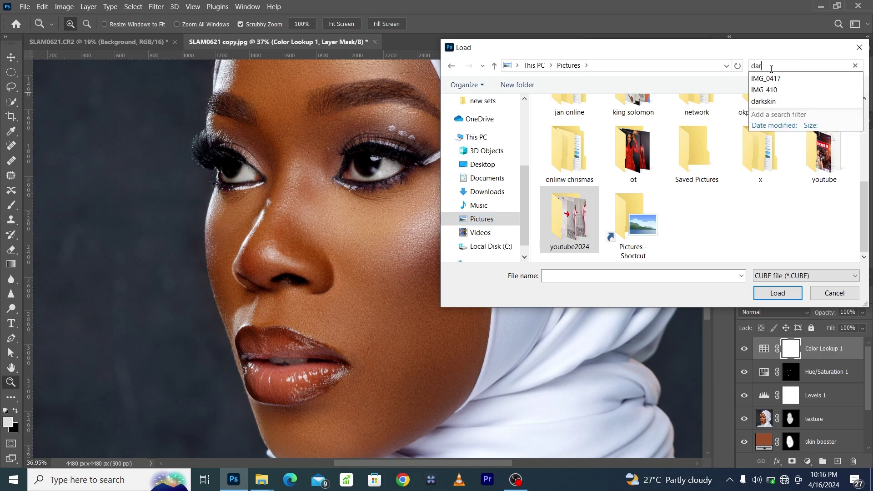
{"action": "type", "text": "dark"}
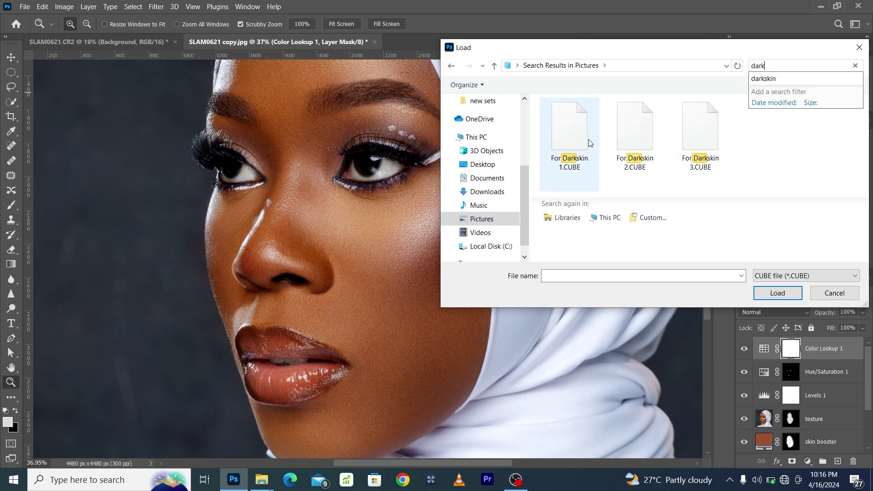
{"action": "left_click", "coordinate": [569, 132]}
{"action": "left_click", "coordinate": [767, 293]}
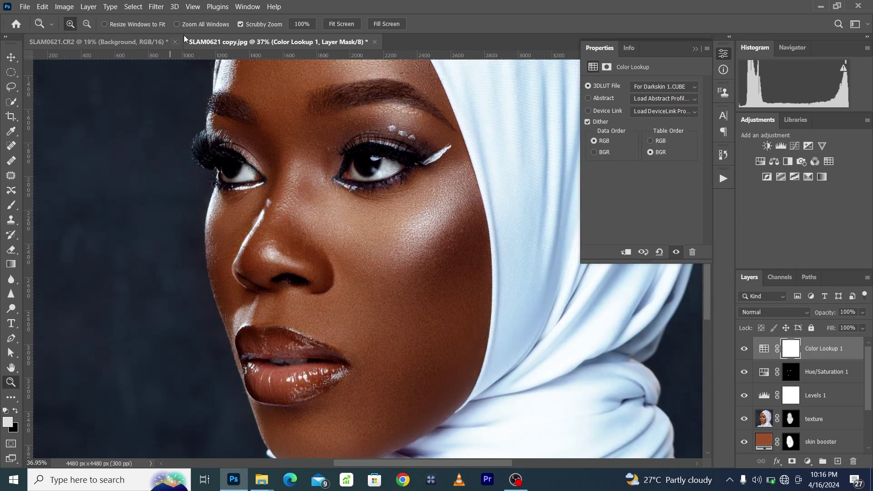
Compare the full portrait with and without the Color Lookup layer and set that layer's opacity to 37%
{"action": "left_click", "coordinate": [193, 6]}
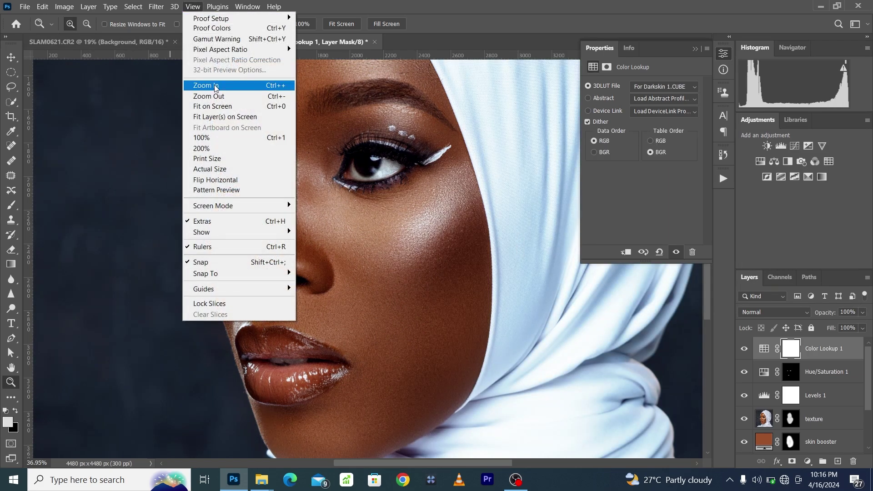
{"action": "left_click", "coordinate": [205, 107]}
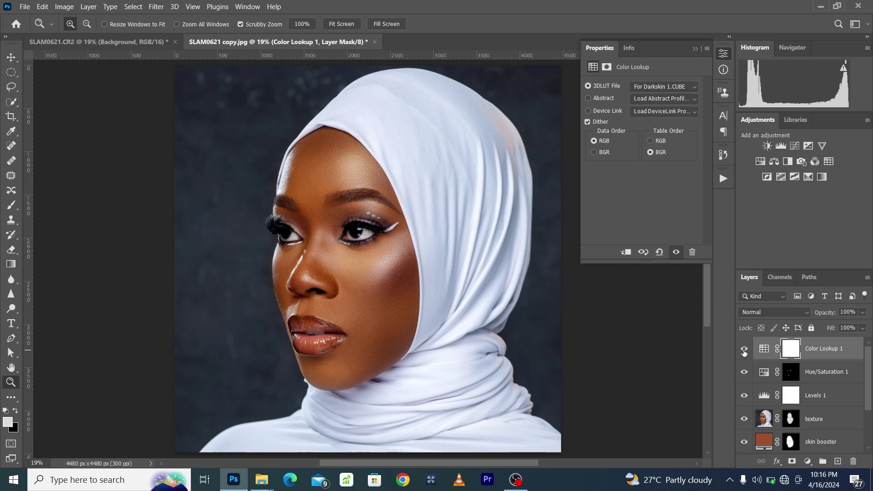
{"action": "left_click", "coordinate": [744, 350]}
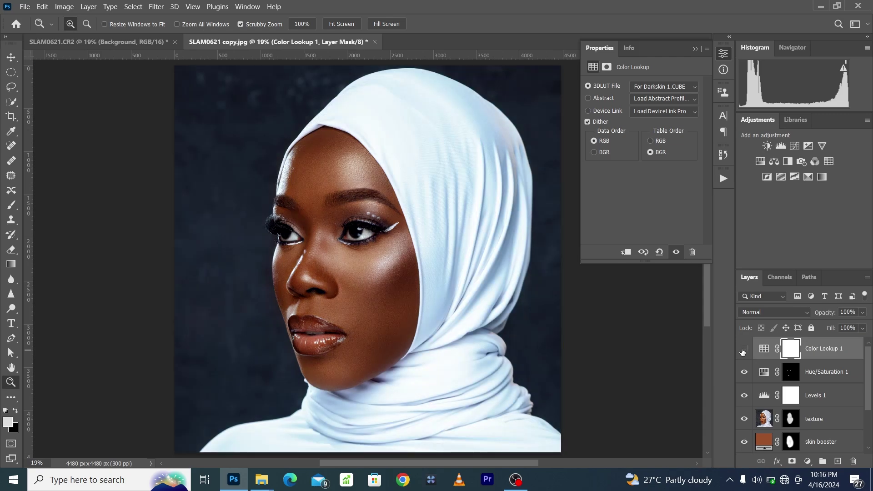
{"action": "left_click", "coordinate": [743, 351]}
{"action": "mouse_move", "coordinate": [826, 317]}
{"action": "left_mouse_down"}
{"action": "mouse_move", "coordinate": [815, 318]}
{"action": "mouse_move", "coordinate": [820, 323]}
{"action": "left_mouse_up"}
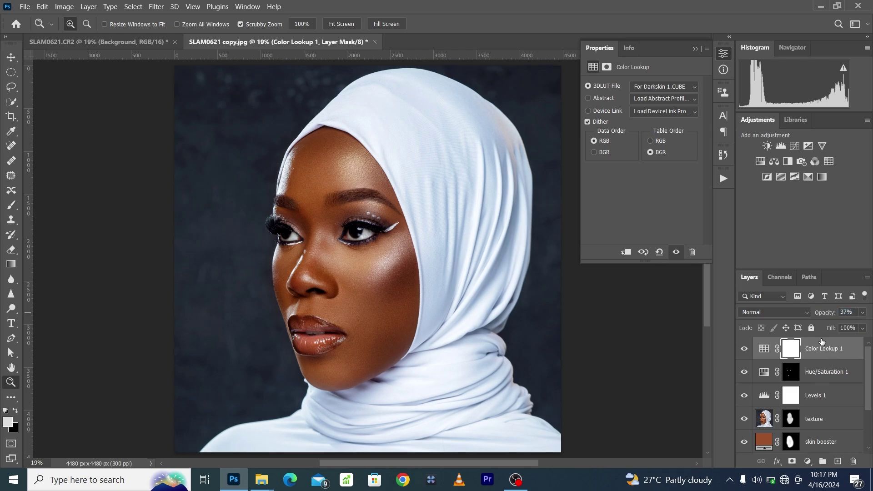
Toggle the Color Lookup 1 layer to check the softened grade, and delete the layer
{"action": "left_click", "coordinate": [744, 349]}
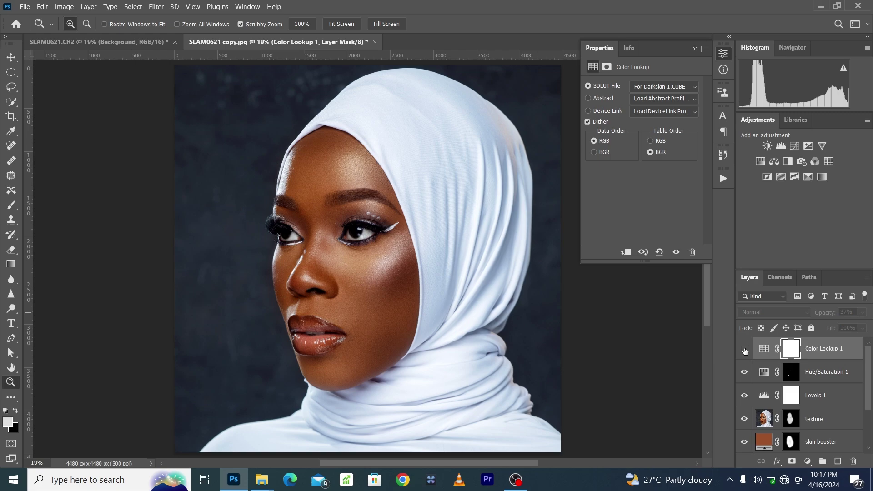
{"action": "left_click", "coordinate": [744, 349]}
{"action": "left_click", "coordinate": [744, 349]}
{"action": "left_click", "coordinate": [746, 350]}
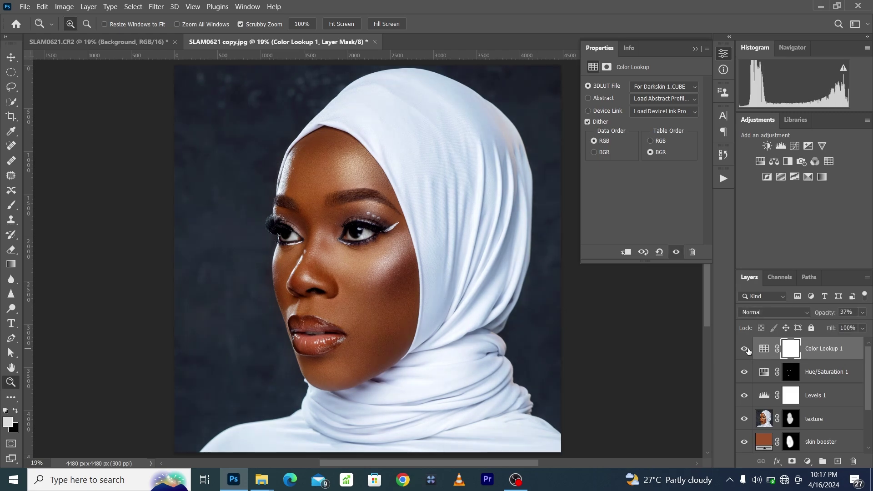
{"action": "left_click_drag", "start_coordinate": [833, 351], "coordinate": [852, 461]}
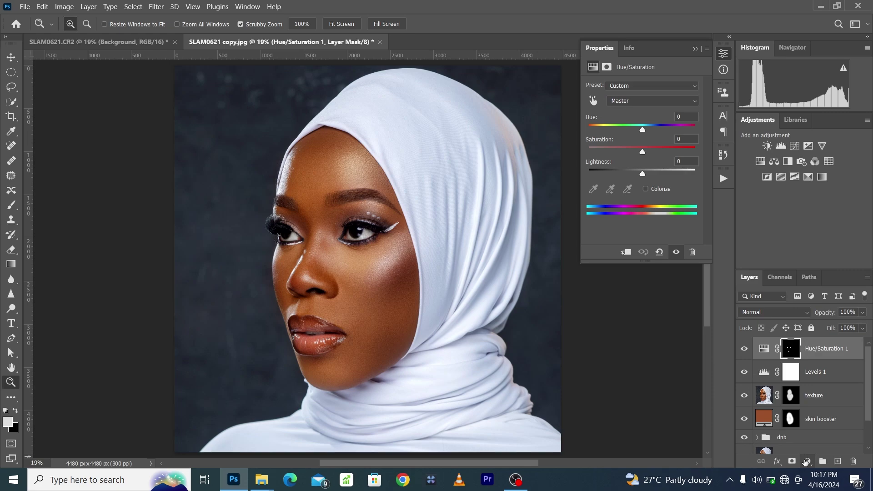
Add a new Color Lookup adjustment layer above Hue/Saturation 1 and load melanin.CUBE as its 3D LUT
{"action": "left_click", "coordinate": [805, 462]}
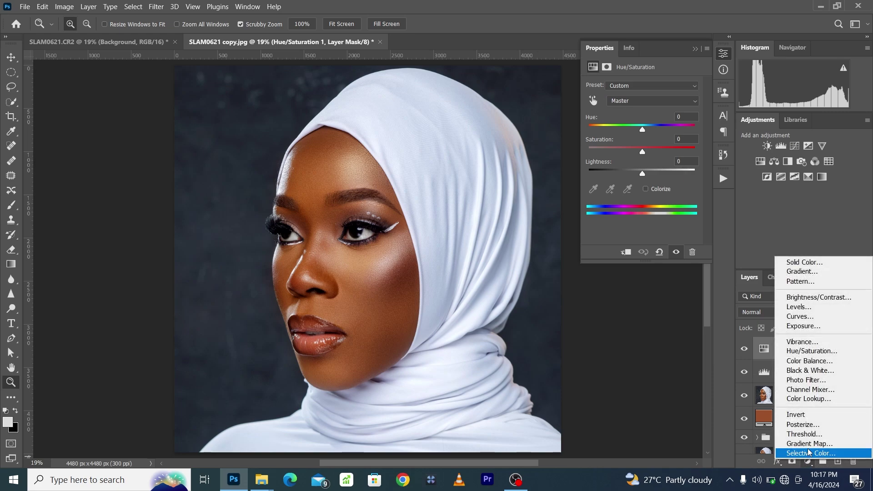
{"action": "left_click", "coordinate": [796, 395]}
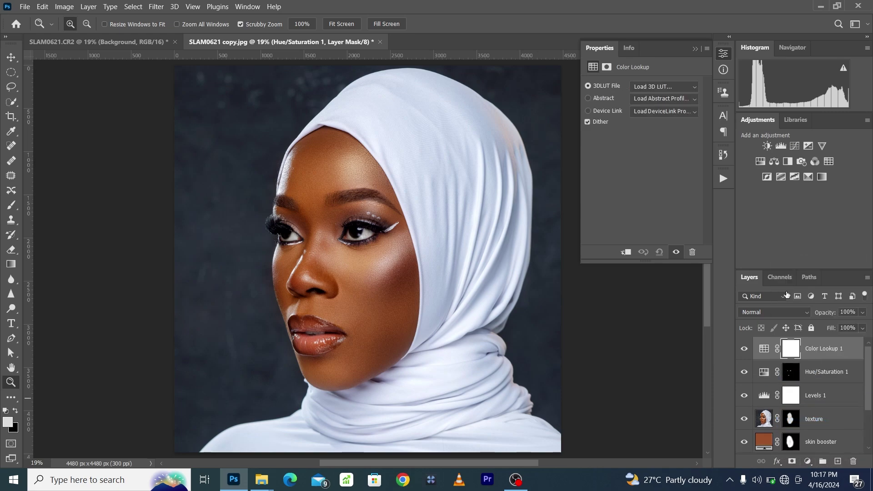
{"action": "left_click", "coordinate": [664, 93]}
{"action": "left_click", "coordinate": [669, 100]}
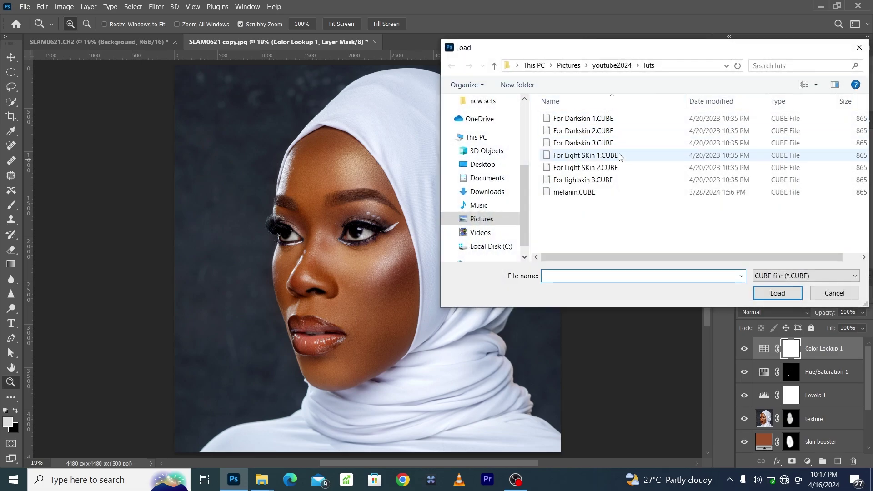
{"action": "left_click", "coordinate": [604, 192]}
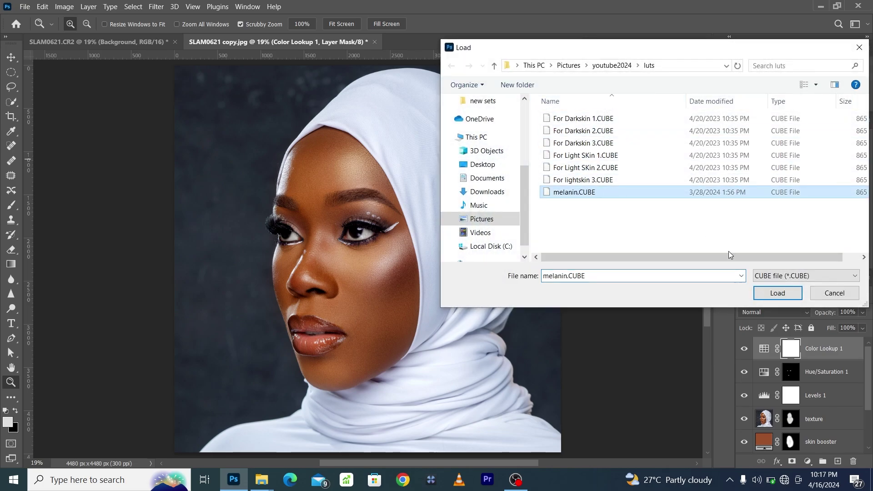
{"action": "left_click", "coordinate": [768, 292]}
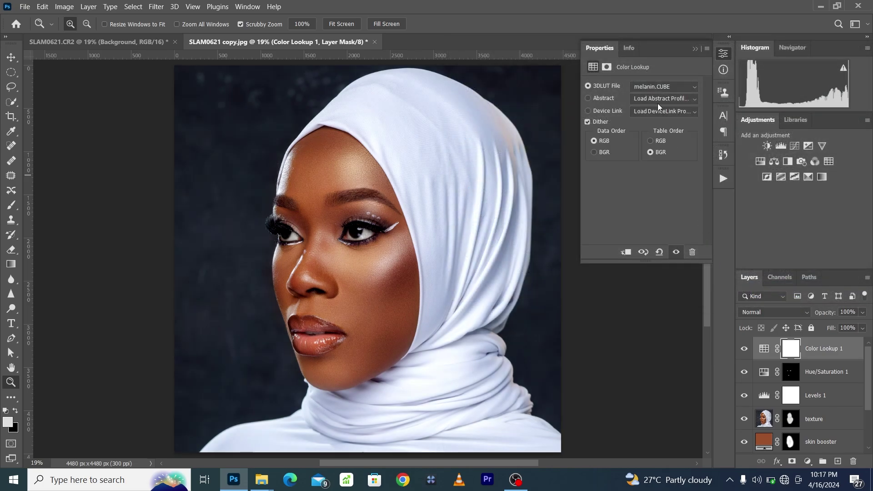
Replace the Color Lookup layer's 3D LUT with For Darkskin 3.CUBE
{"action": "left_click", "coordinate": [664, 87]}
{"action": "left_click", "coordinate": [663, 94]}
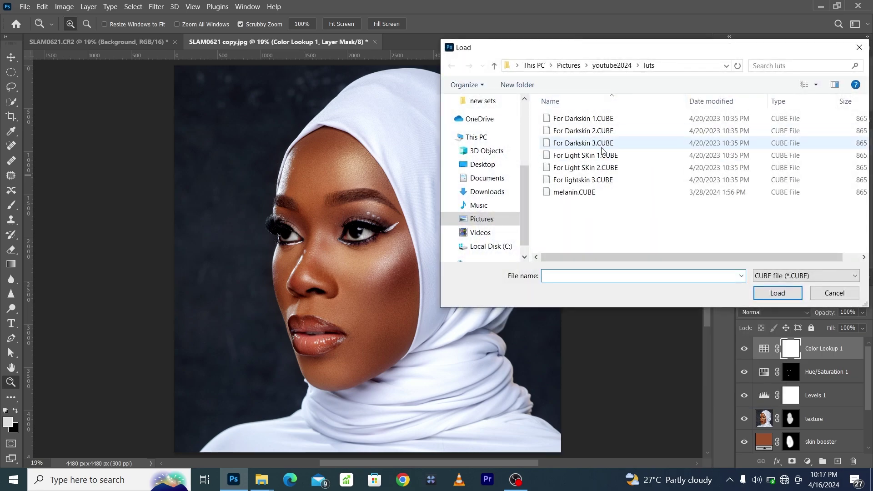
{"action": "left_click", "coordinate": [601, 144]}
{"action": "left_click", "coordinate": [775, 292]}
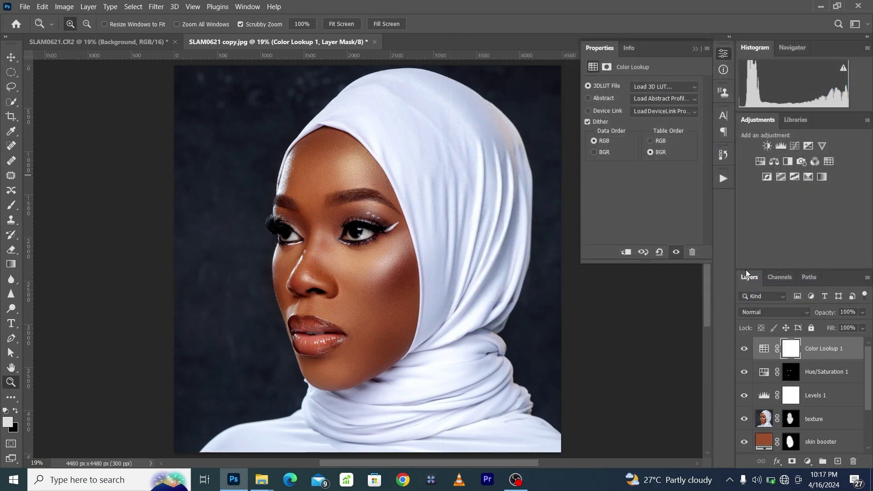
Switch the Color Lookup layer's 3D LUT to For Darkskin 1.CUBE
{"action": "left_click", "coordinate": [667, 88]}
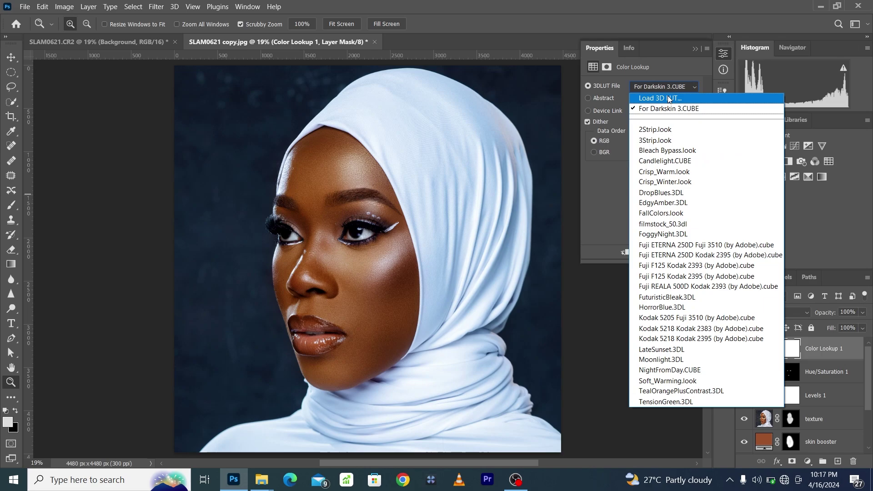
{"action": "left_click", "coordinate": [666, 94]}
{"action": "left_click", "coordinate": [620, 118]}
{"action": "left_click", "coordinate": [768, 293]}
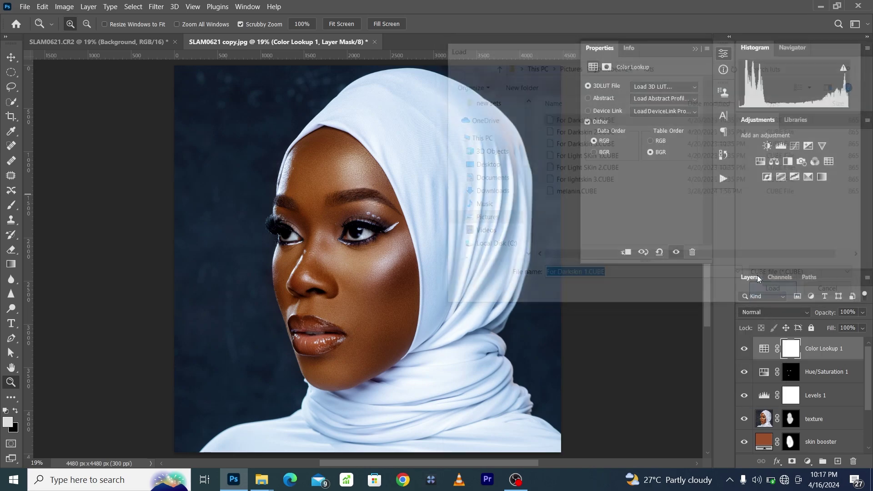
Try For Darkskin 2.CUBE as the Color Lookup layer's 3D LUT, and delete the layer
{"action": "left_click", "coordinate": [667, 87]}
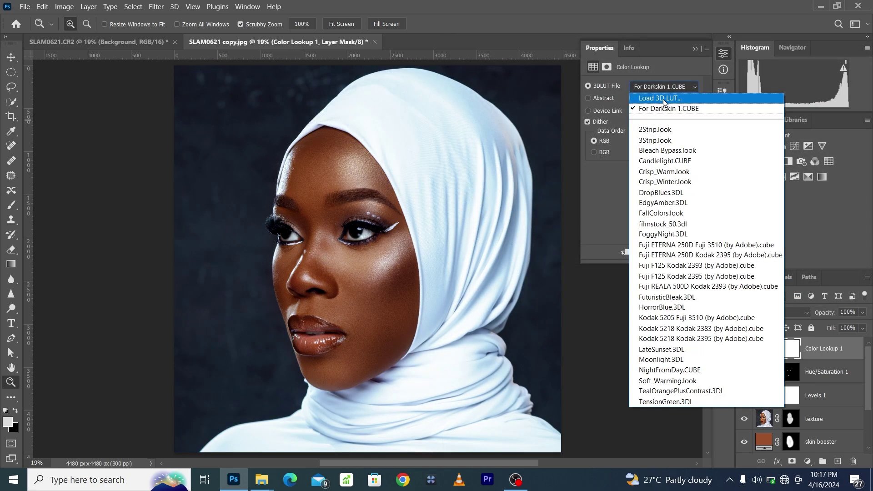
{"action": "left_click", "coordinate": [667, 95]}
{"action": "left_click", "coordinate": [672, 131]}
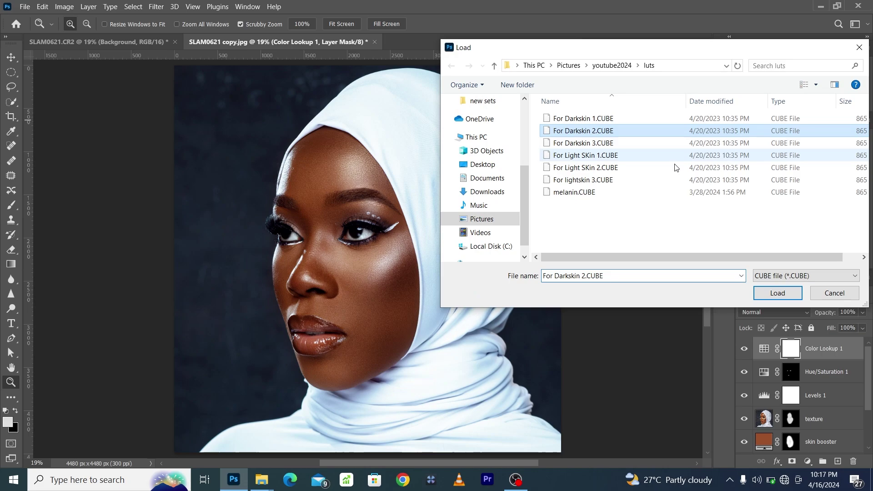
{"action": "left_click", "coordinate": [758, 291]}
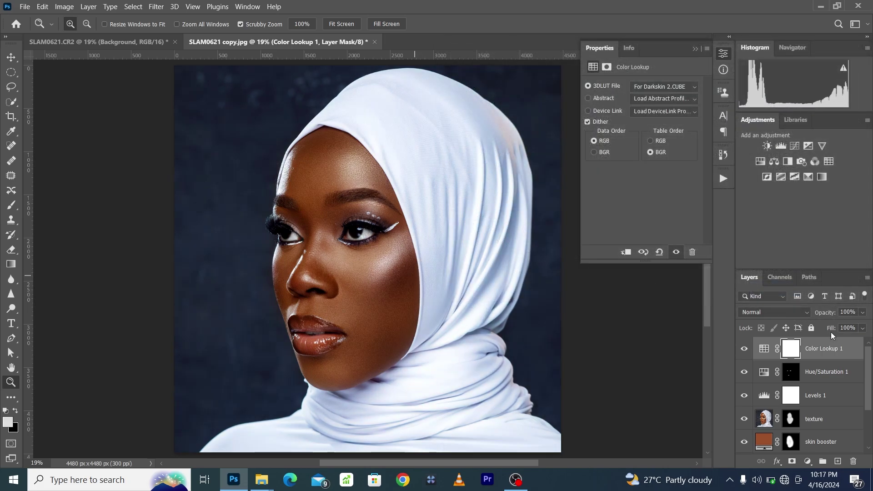
{"action": "left_click_drag", "start_coordinate": [822, 344], "coordinate": [853, 461]}
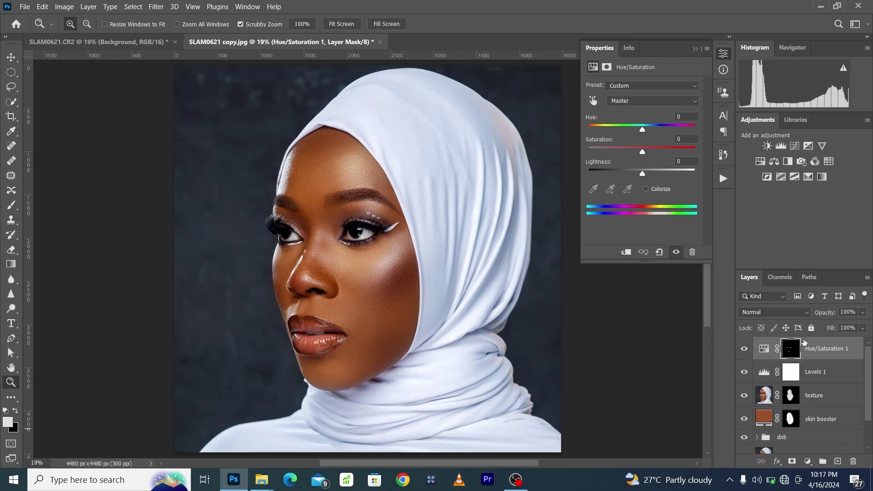
Compare the retouched portrait with its opening state in the history and return to the latest Delete Layer state
{"action": "scroll", "coordinate": [770, 429], "scroll_direction": "down", "scroll_amount": 2}
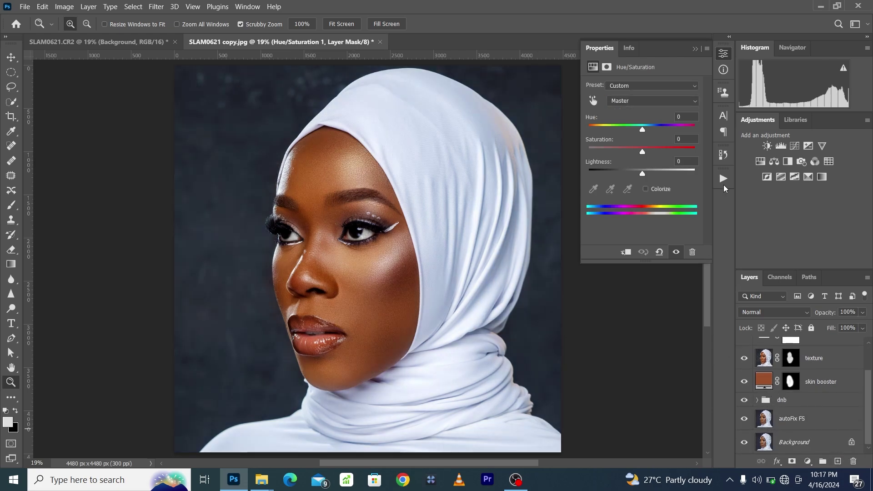
{"action": "left_click", "coordinate": [723, 155]}
{"action": "left_click_drag", "start_coordinate": [708, 253], "coordinate": [710, 169]}
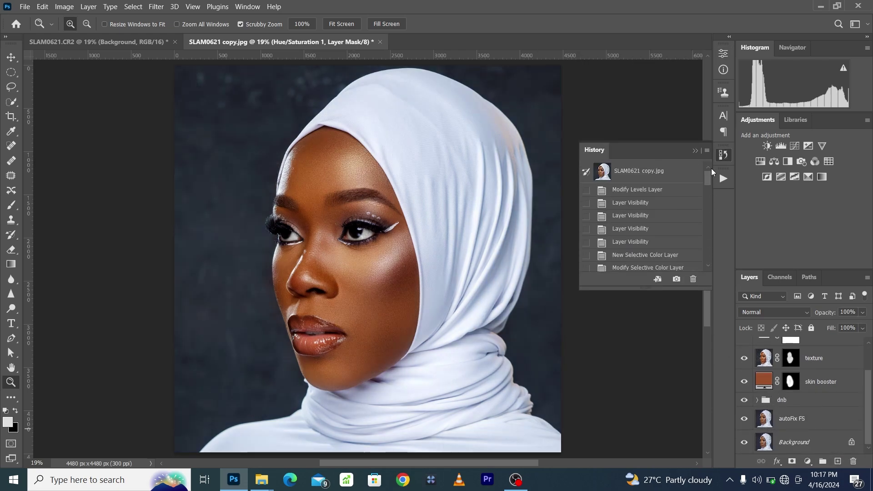
{"action": "left_click", "coordinate": [671, 171]}
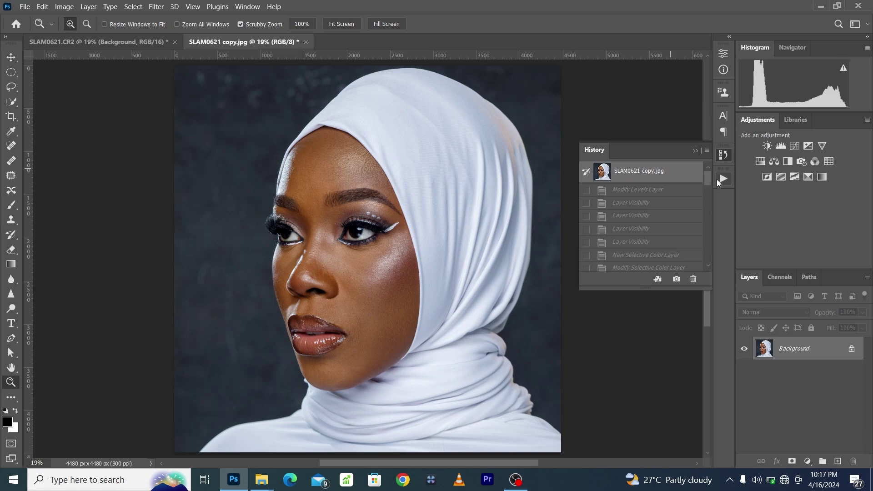
{"action": "left_click_drag", "start_coordinate": [708, 178], "coordinate": [708, 255]}
{"action": "left_click", "coordinate": [628, 264]}
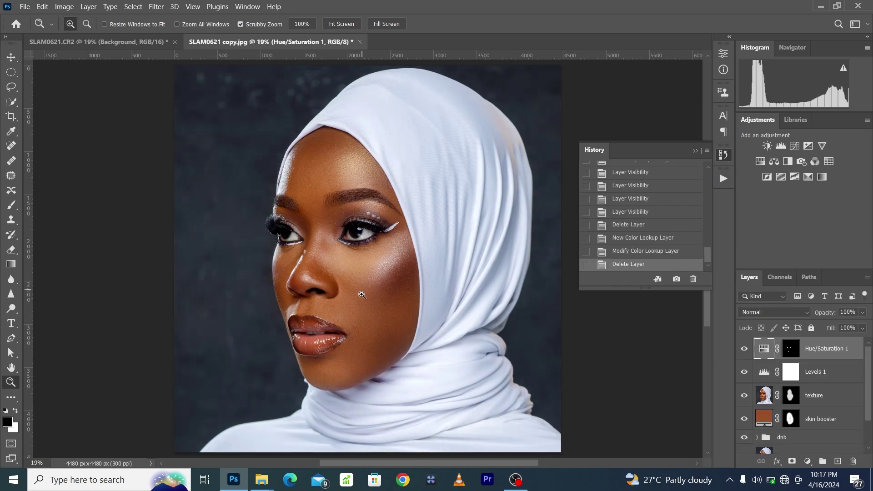
Examine the retouched face up close from forehead to chin and compare it with the Background layer shown alone
{"action": "left_click_drag", "start_coordinate": [362, 295], "coordinate": [392, 306]}
{"action": "scroll", "coordinate": [373, 276], "scroll_direction": "up", "scroll_amount": 5}
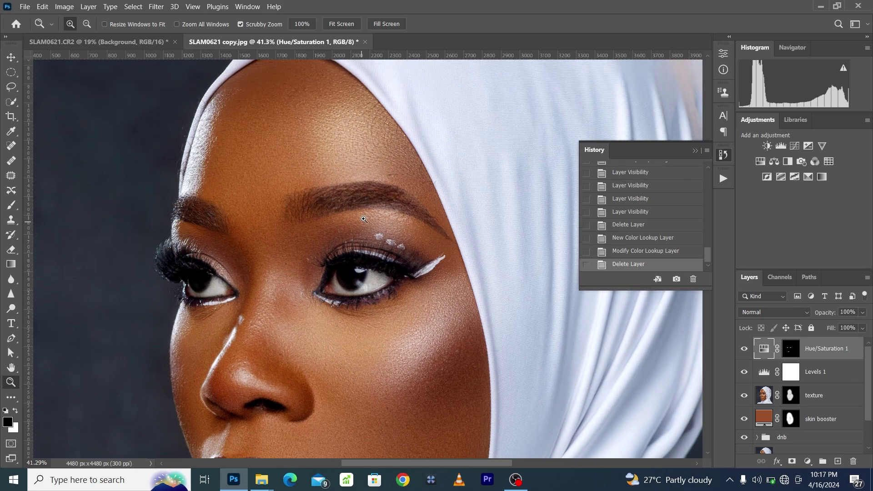
{"action": "scroll", "coordinate": [364, 219], "scroll_direction": "down", "scroll_amount": 7}
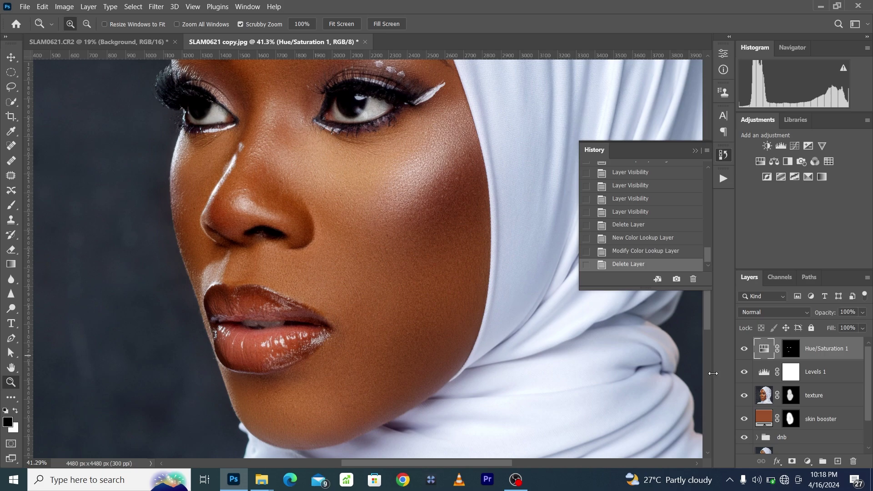
{"action": "scroll", "coordinate": [800, 400], "scroll_direction": "down", "scroll_amount": 2}
{"action": "left_click", "coordinate": [743, 444], "text": "alt"}
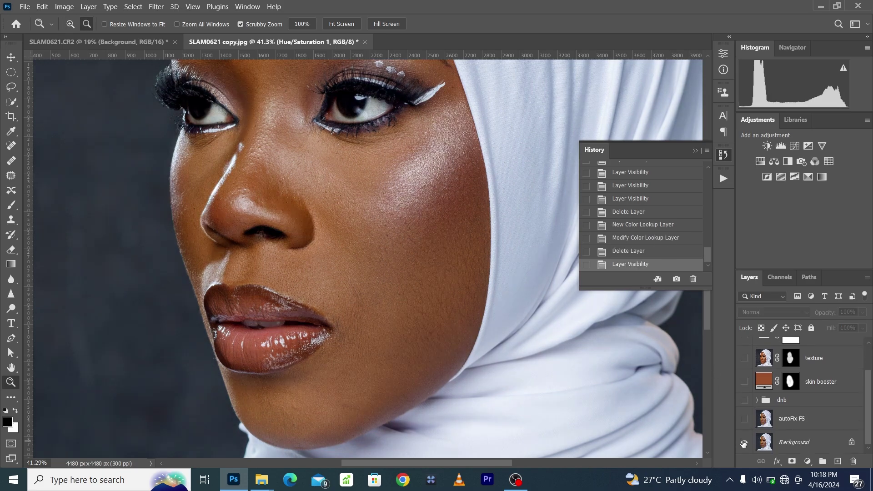